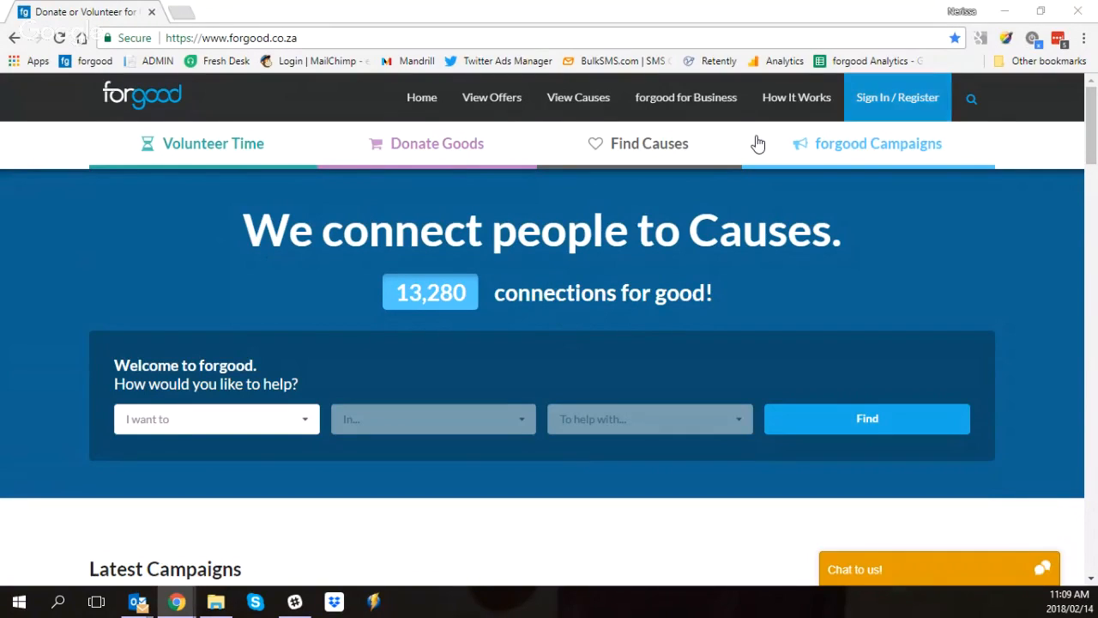
Step: Sign in to the existing cause account with the saved credentials and open its dashboard
left_click(867, 105)
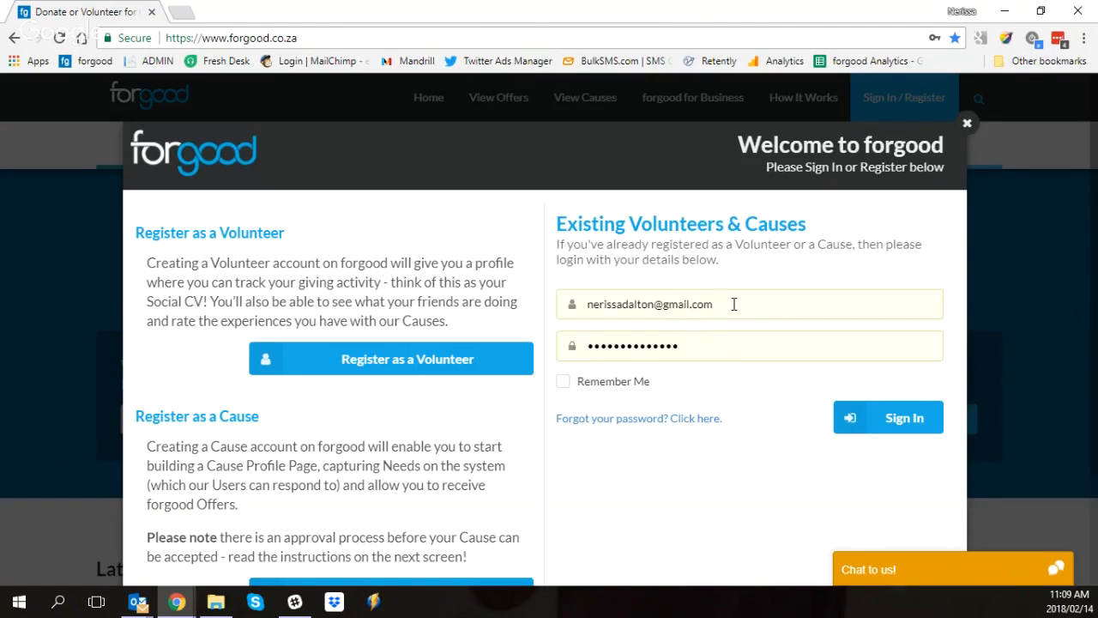
left_click(886, 419)
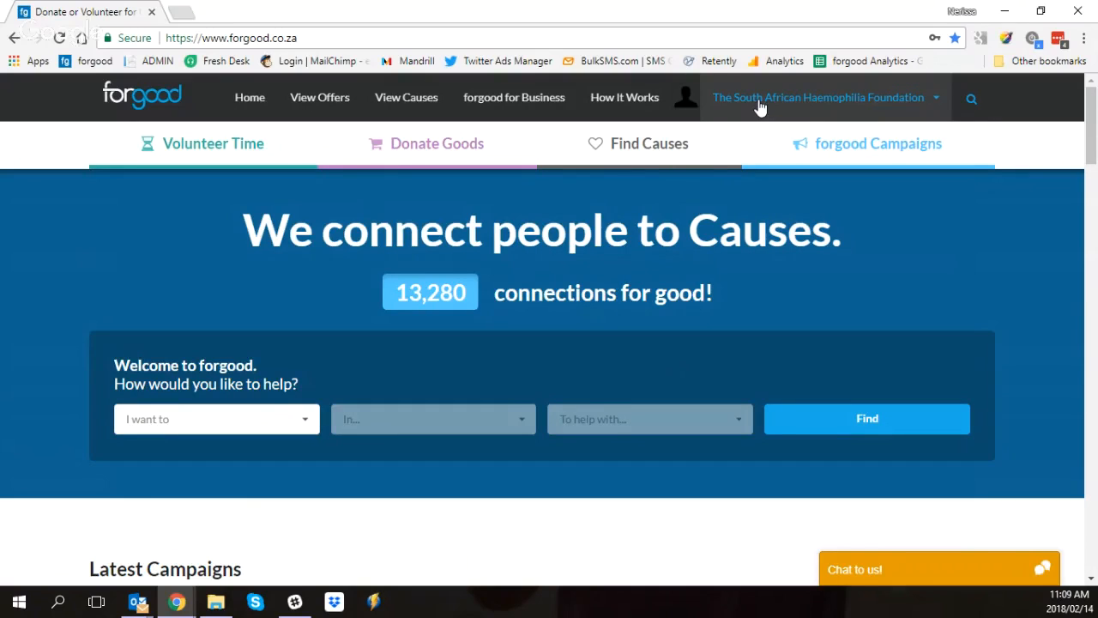
left_click(930, 104)
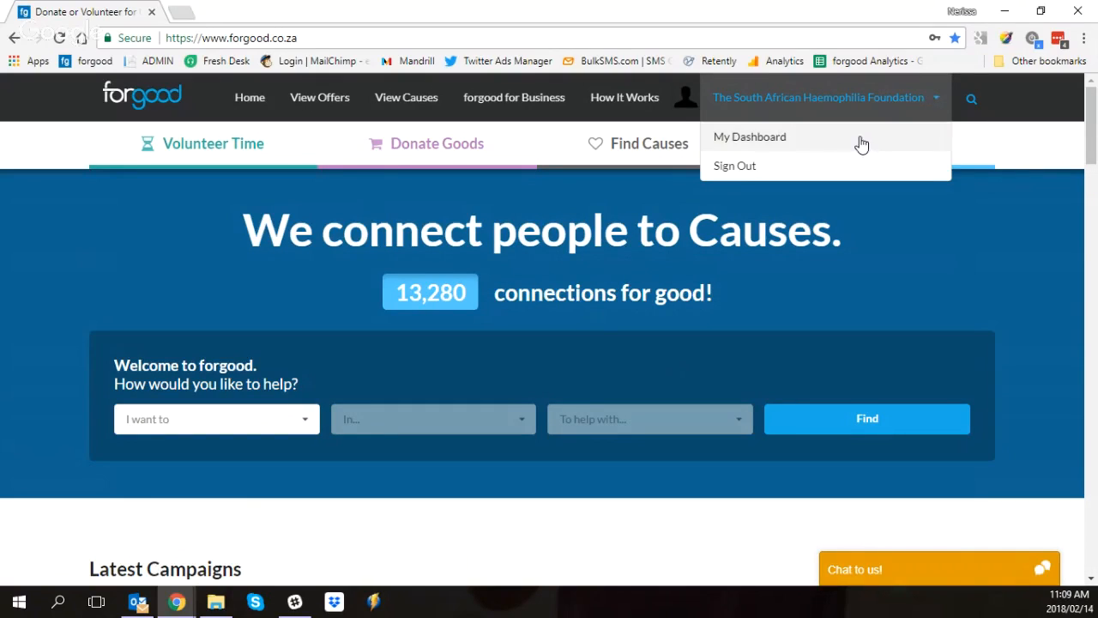
left_click(778, 145)
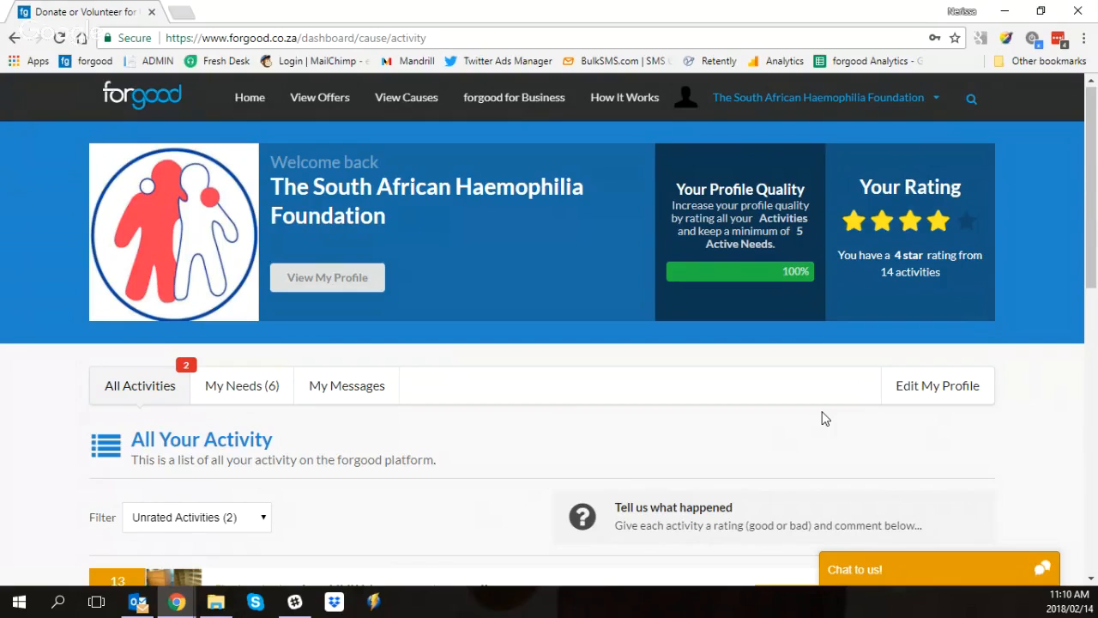
left_click(787, 106)
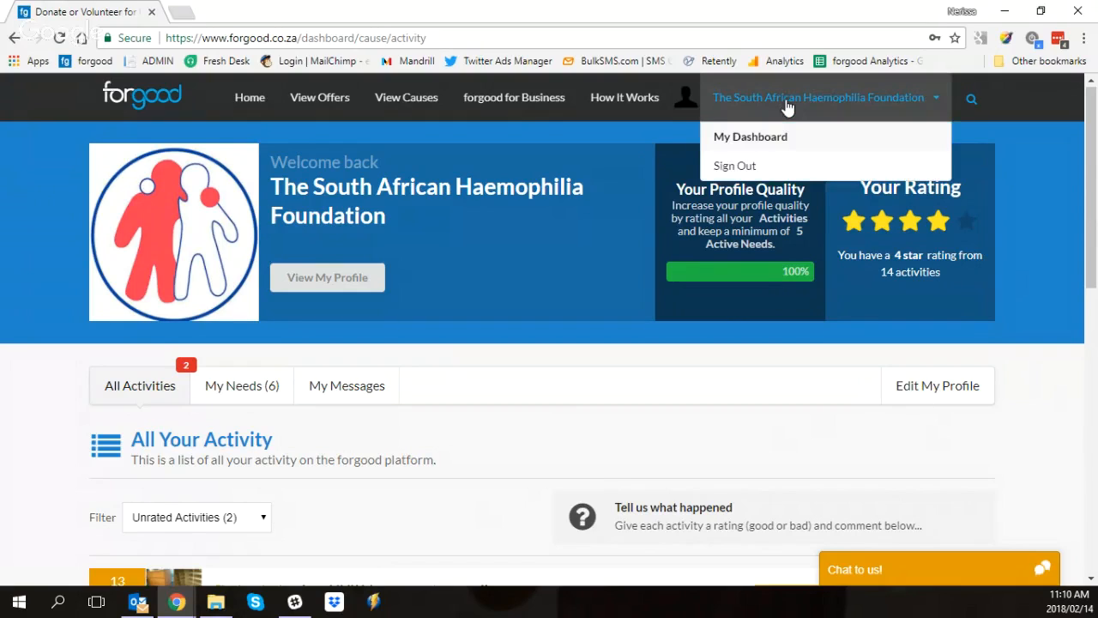
left_click(773, 140)
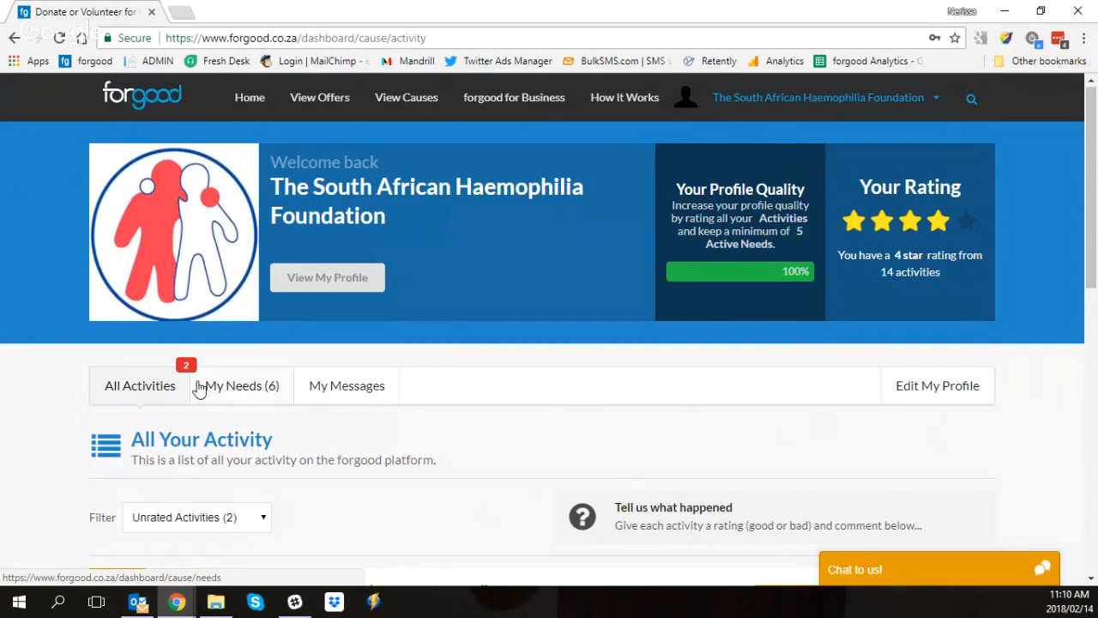
Step: Filter the list of all activities by Volunteer Activities and then by Donation Activities
scroll(202, 384, "down", 1)
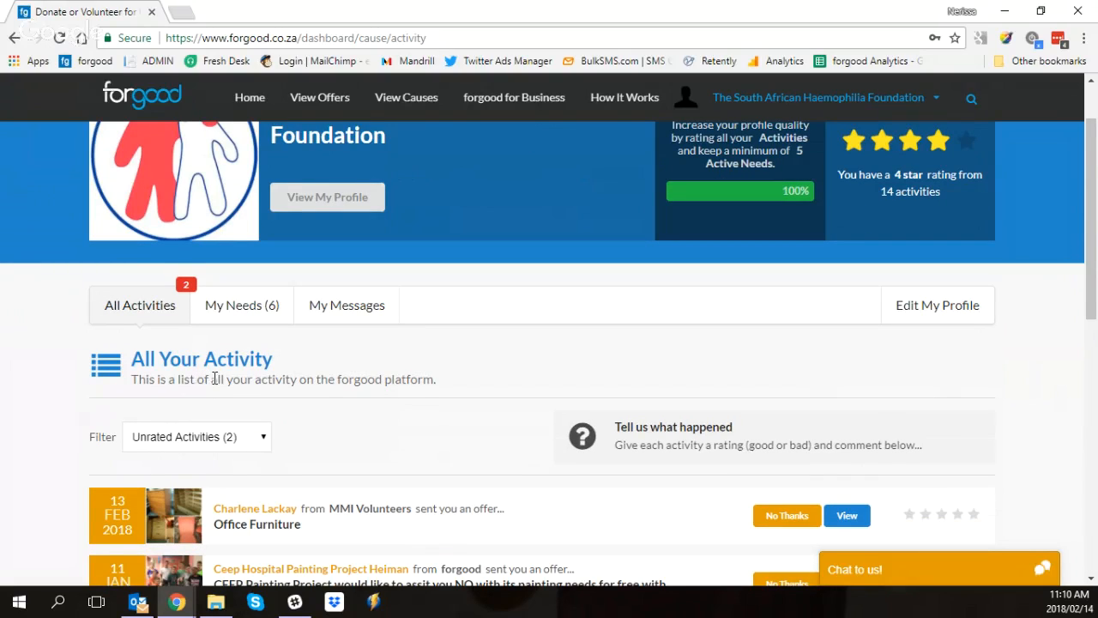
scroll(226, 375, "down", 1)
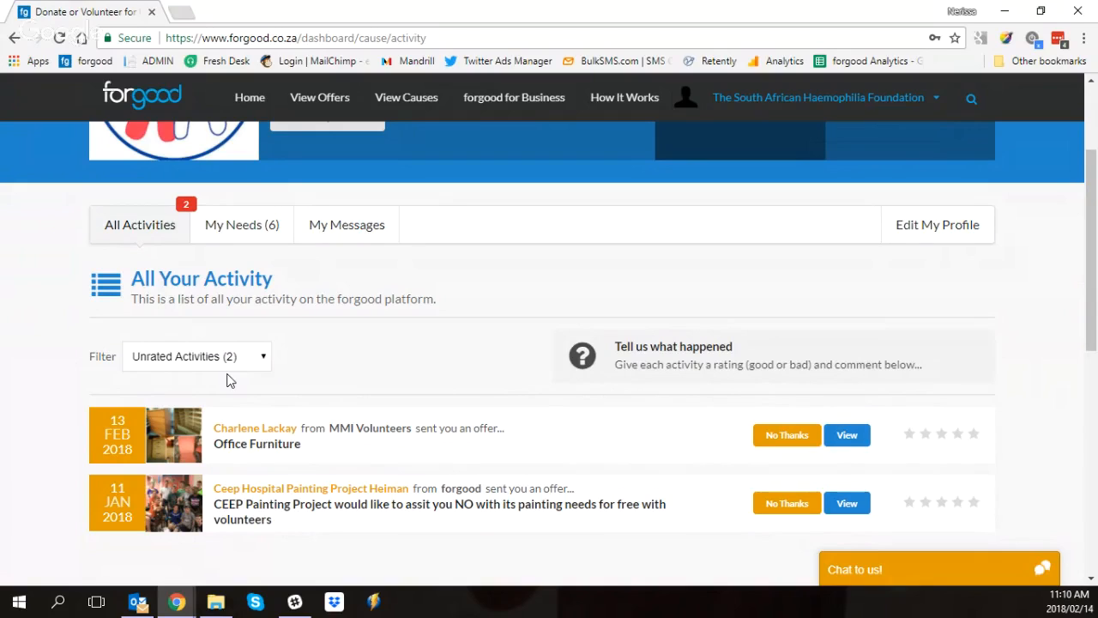
left_click(228, 359)
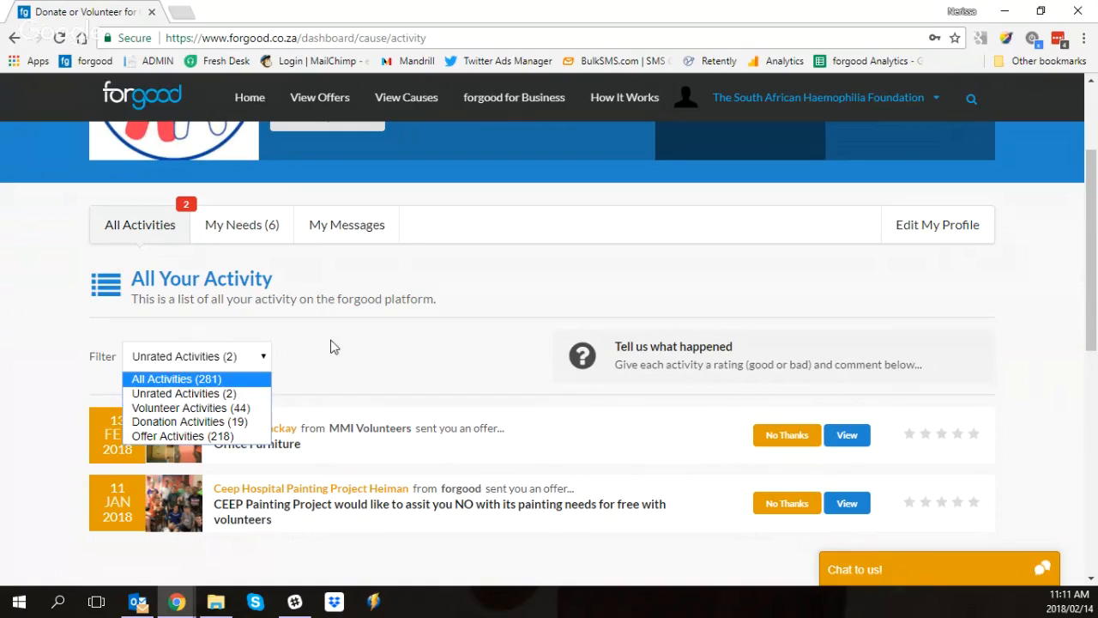
scroll(373, 319, "up", 2)
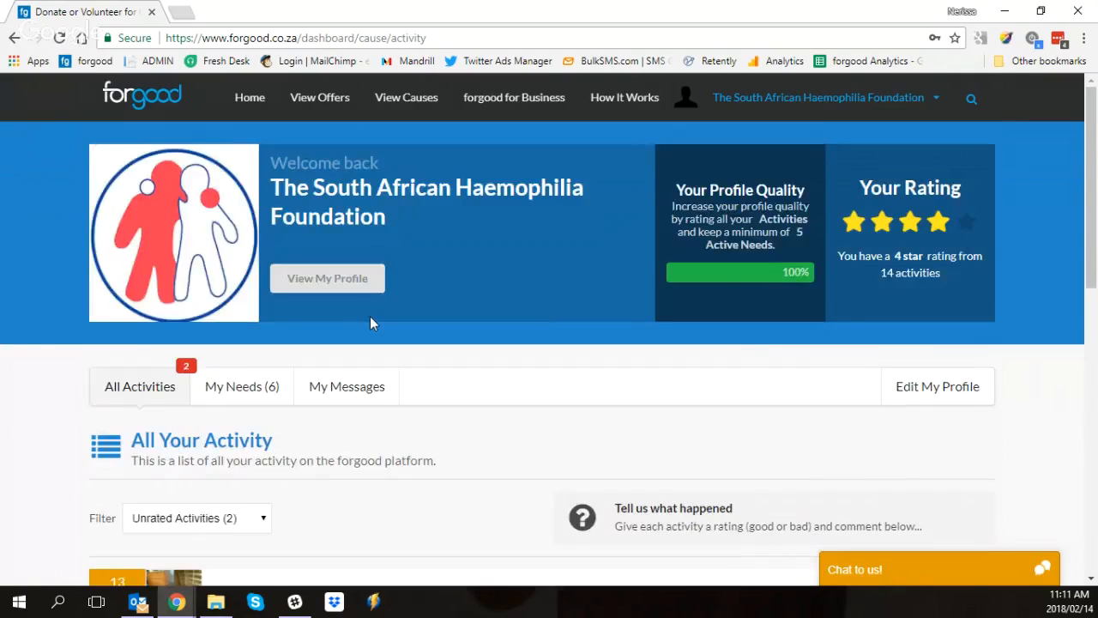
scroll(370, 316, "down", 2)
left_click(244, 361)
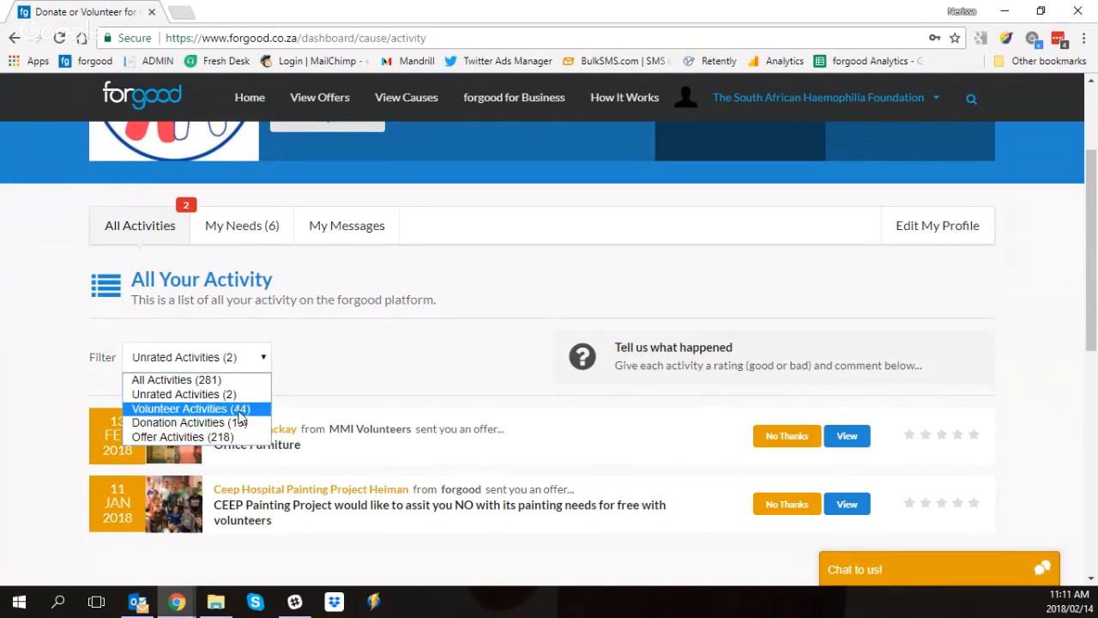
left_click(239, 410)
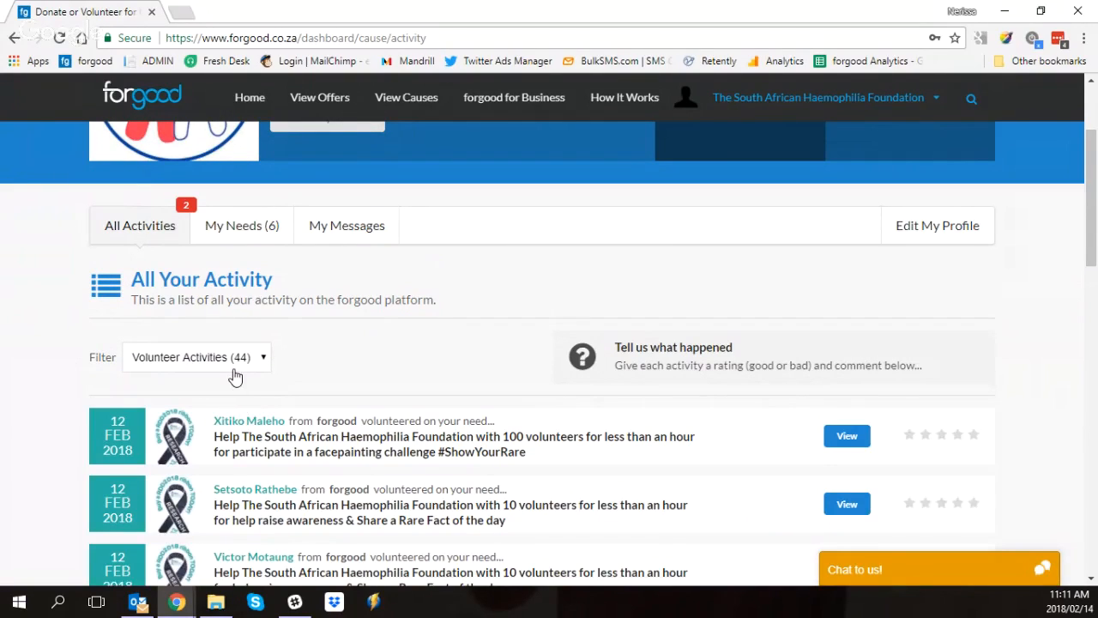
scroll(229, 375, "down", 1)
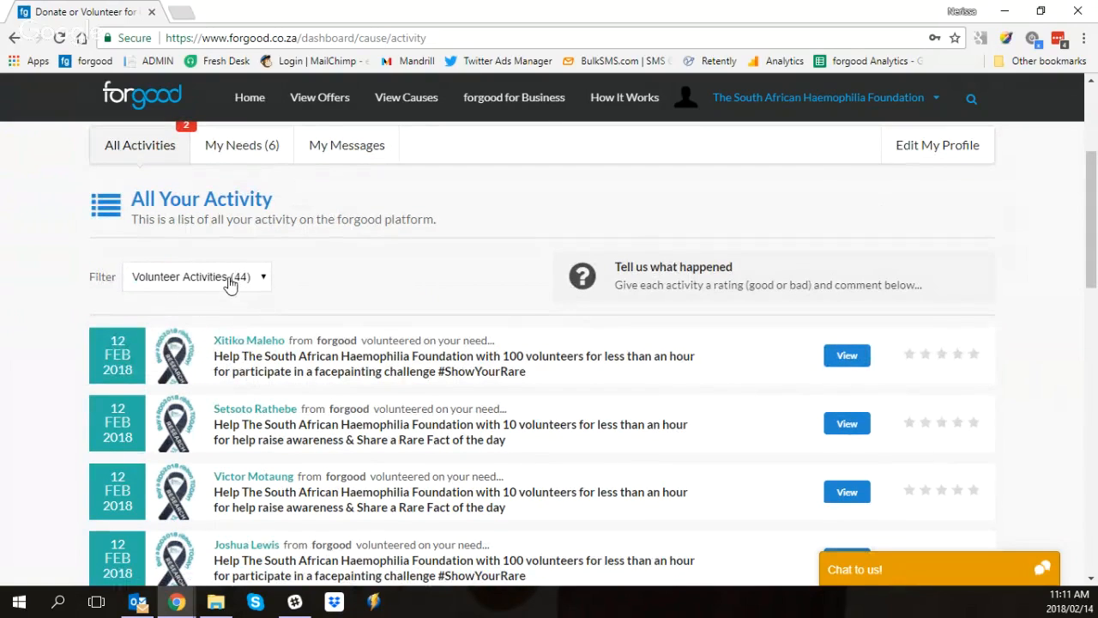
left_click(231, 283)
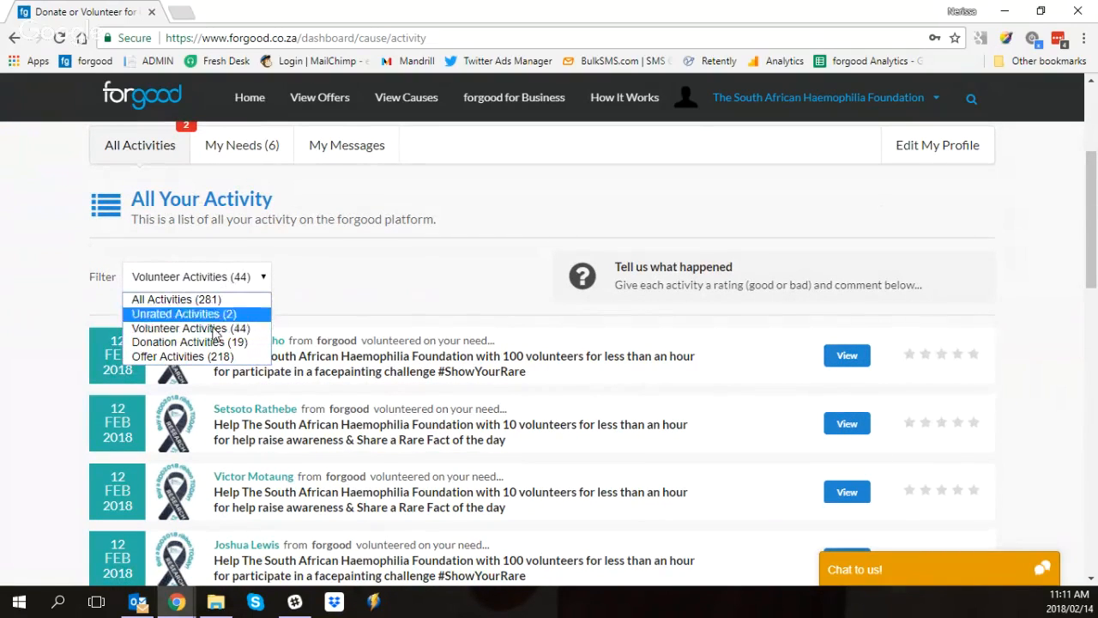
left_click(215, 344)
Step: Filter the activity list to Offer Activities and decline the Office Furniture offer
left_click(208, 277)
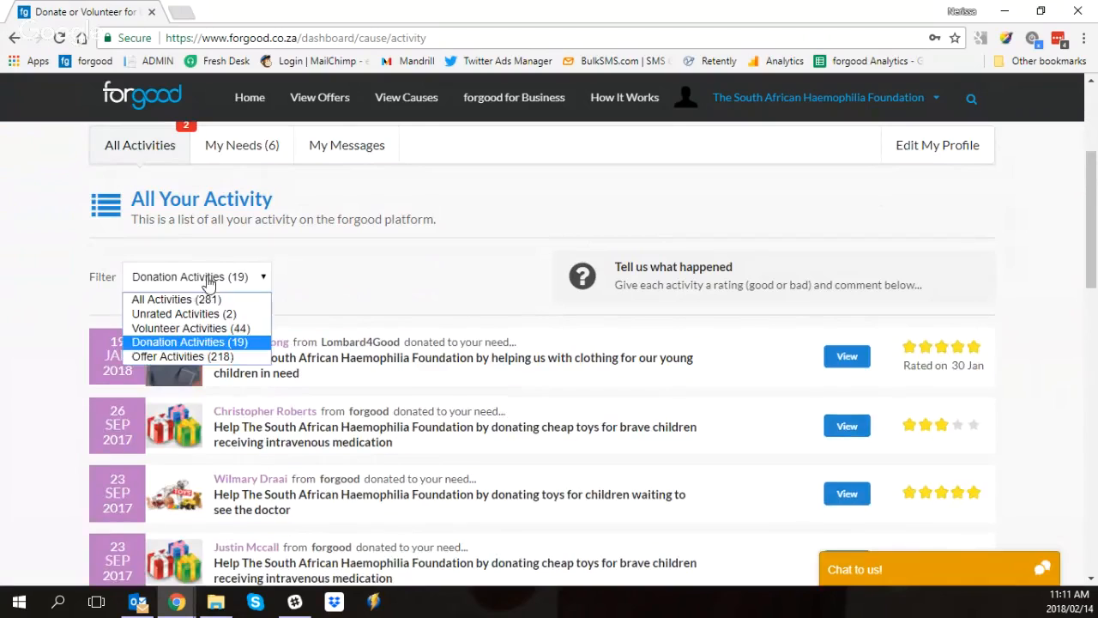
left_click(188, 359)
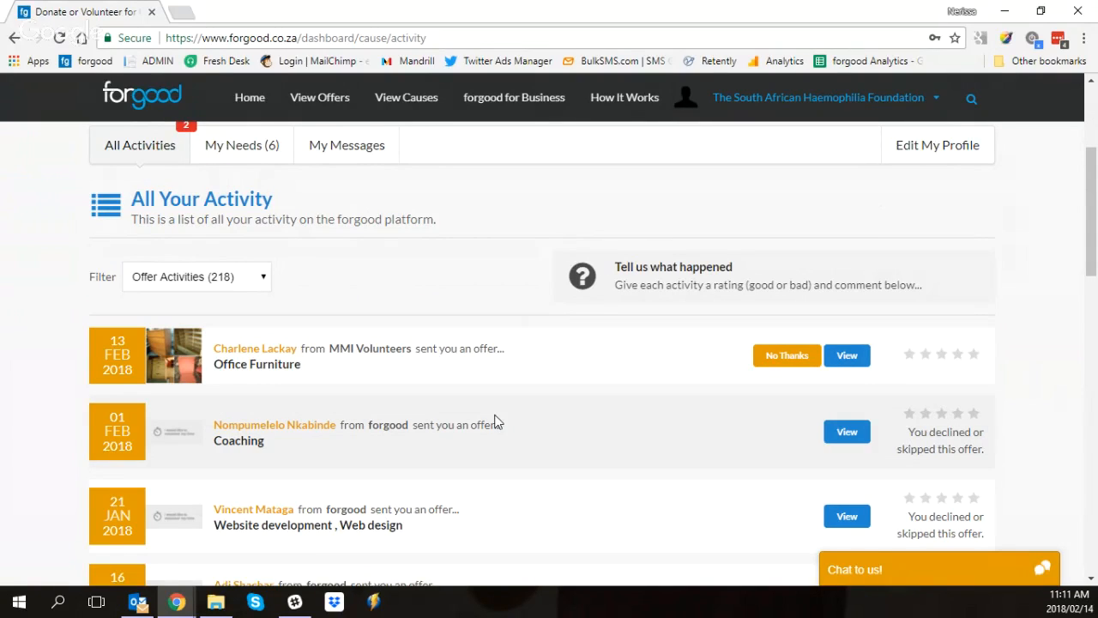
left_click(781, 356)
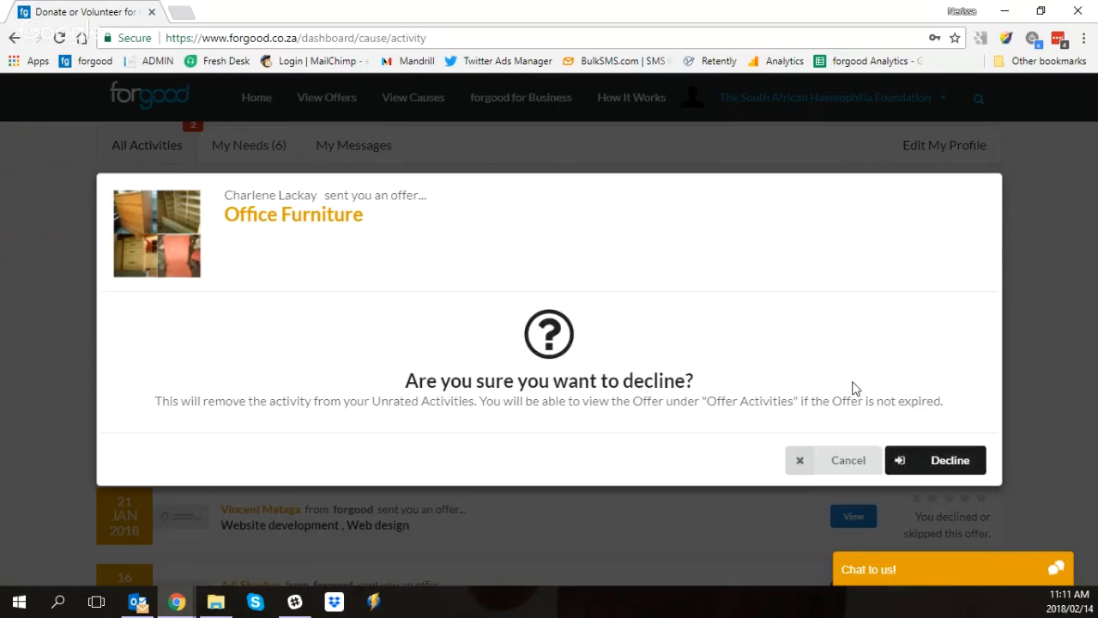
left_click(920, 465)
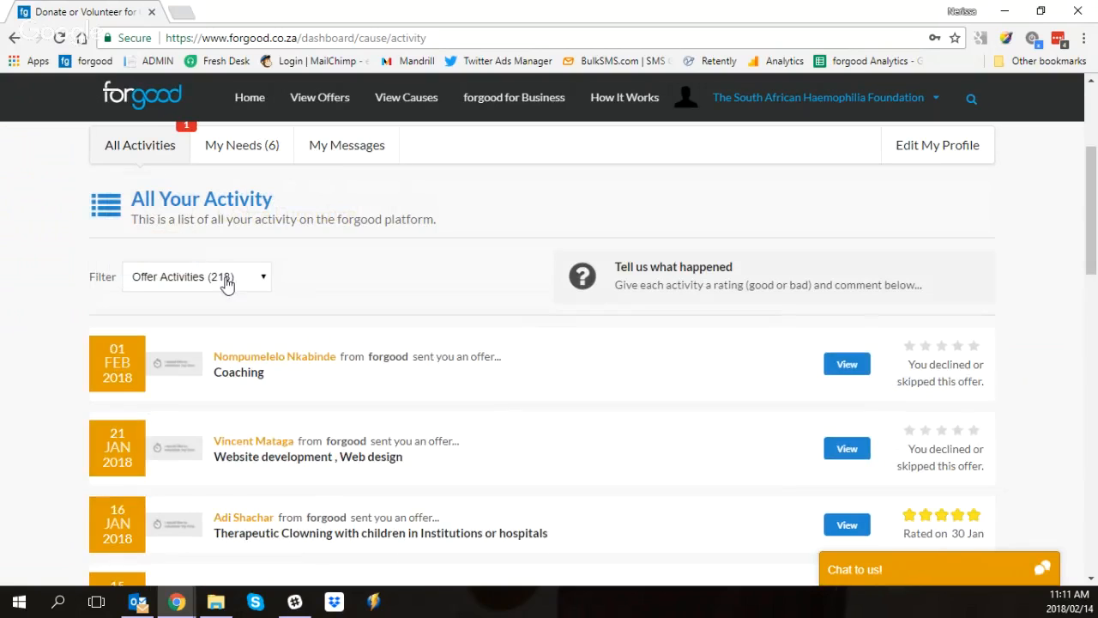
Step: View the first facepainting challenge response under Volunteer Activities and close it without saving a rating or comment
left_click(224, 284)
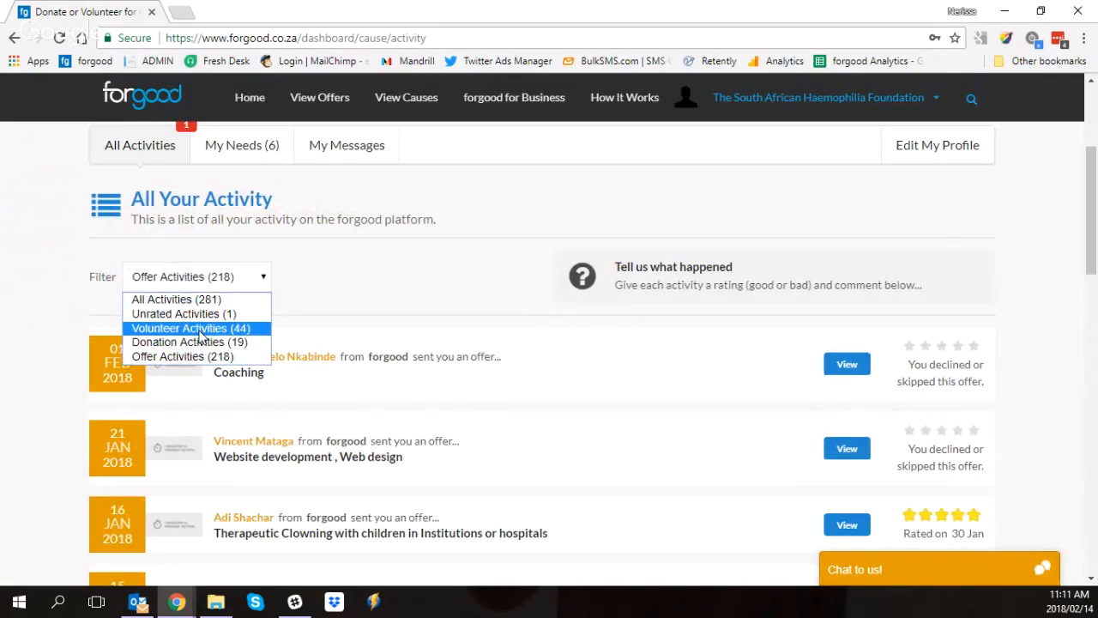
left_click(200, 331)
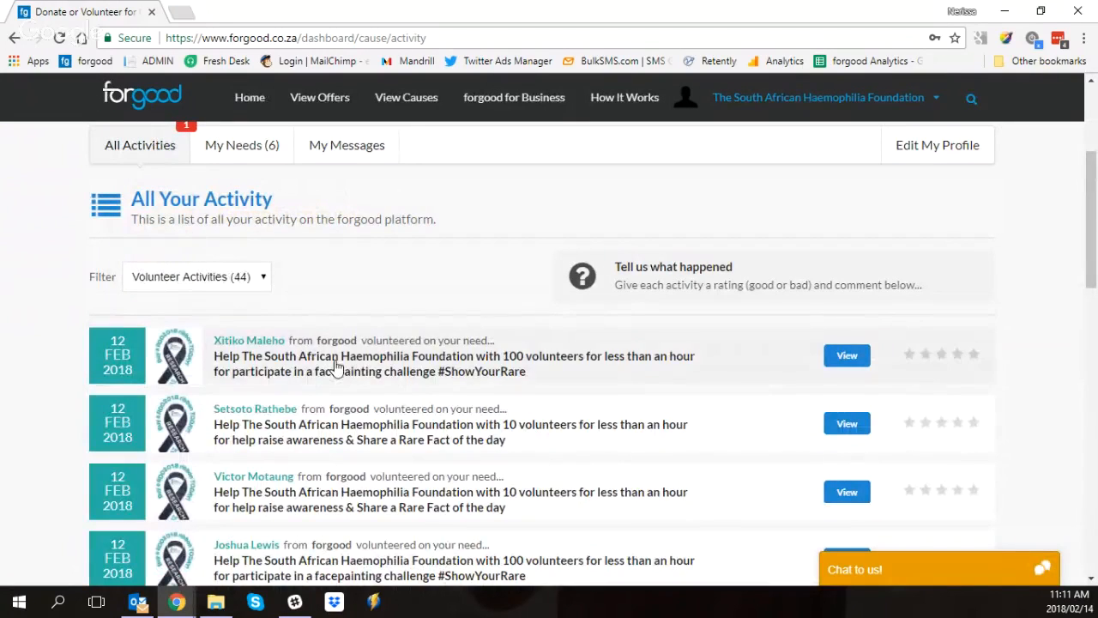
left_click(850, 358)
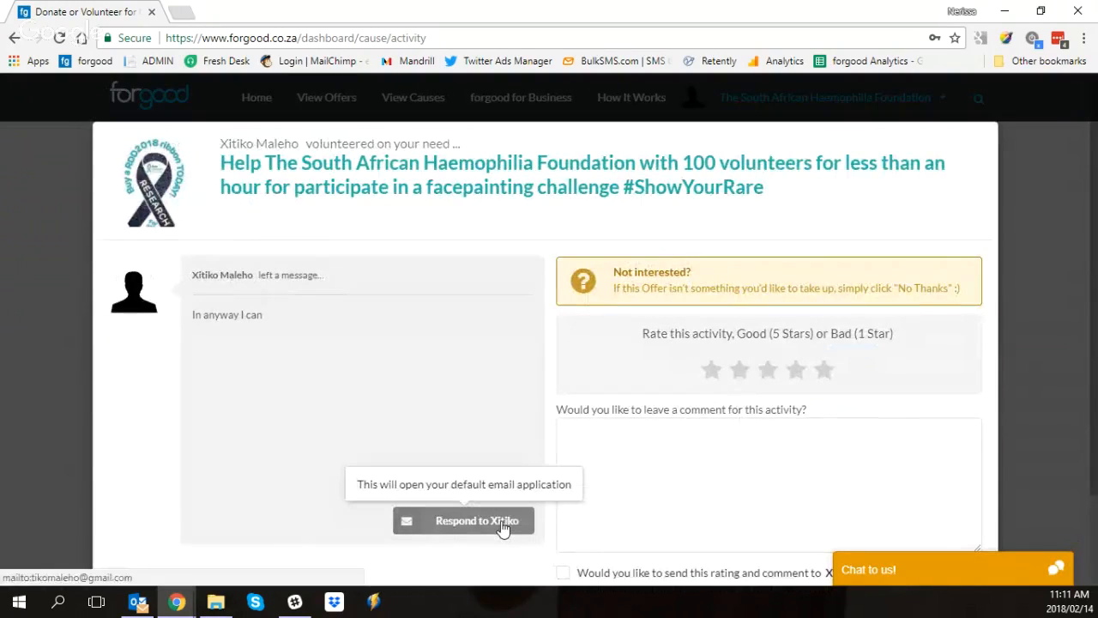
left_click(15, 40)
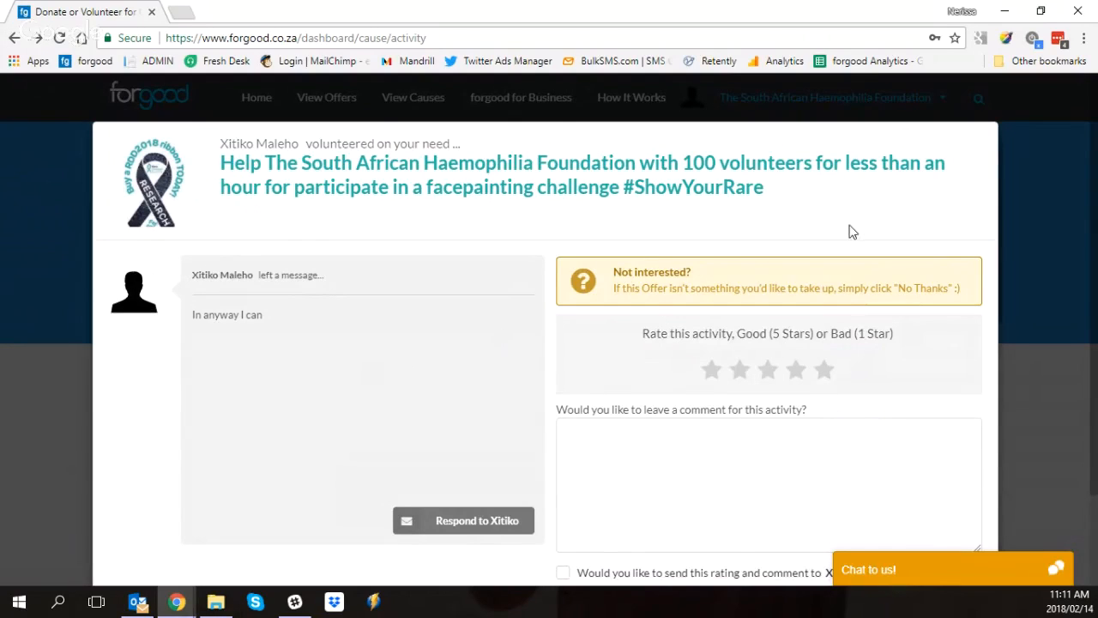
left_click(12, 39)
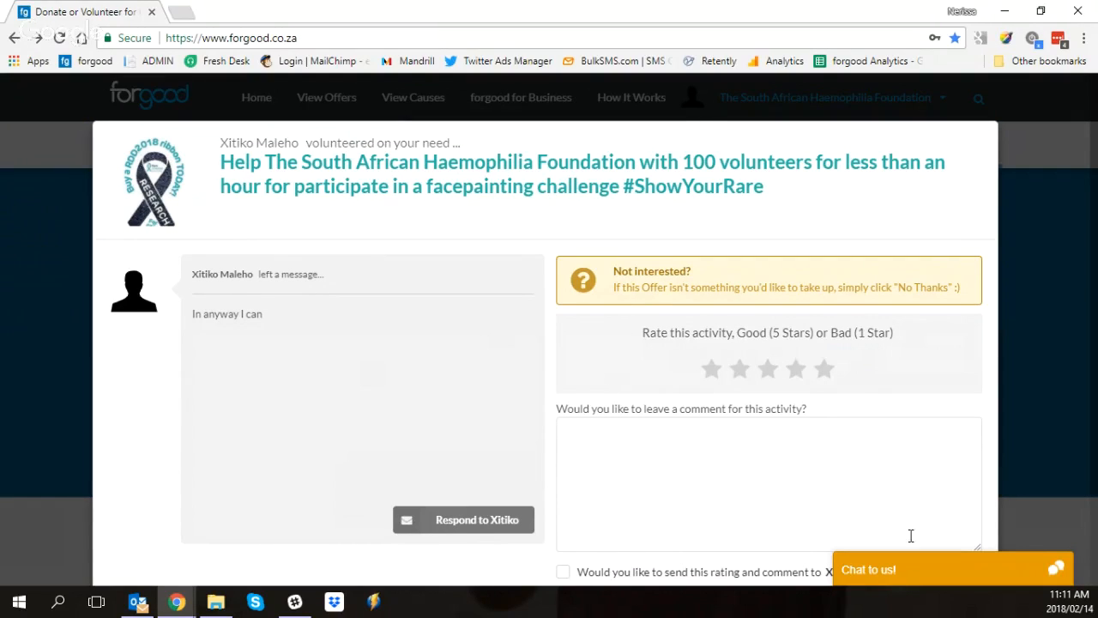
scroll(832, 477, "down", 3)
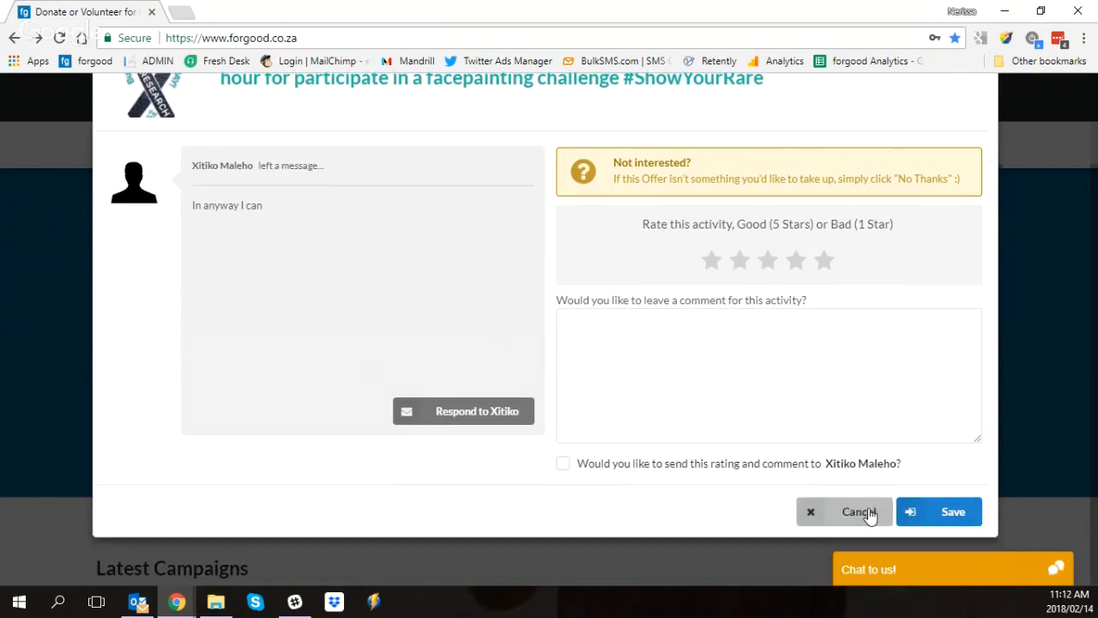
left_click(858, 512)
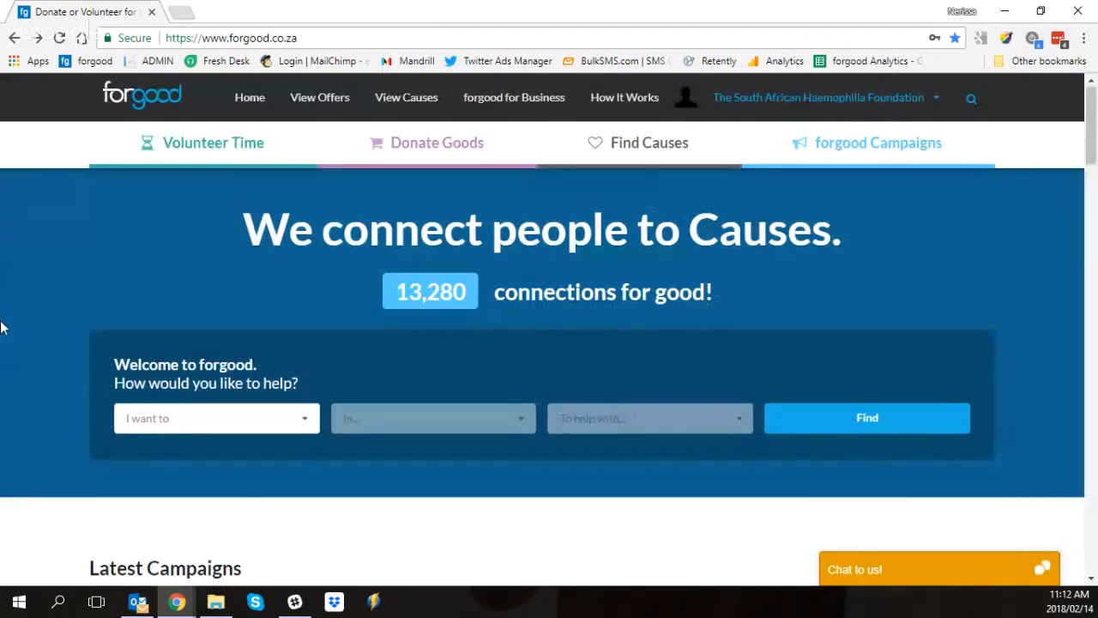
Step: Return to the cause dashboard and open the My Needs list
left_click(730, 98)
left_click(730, 143)
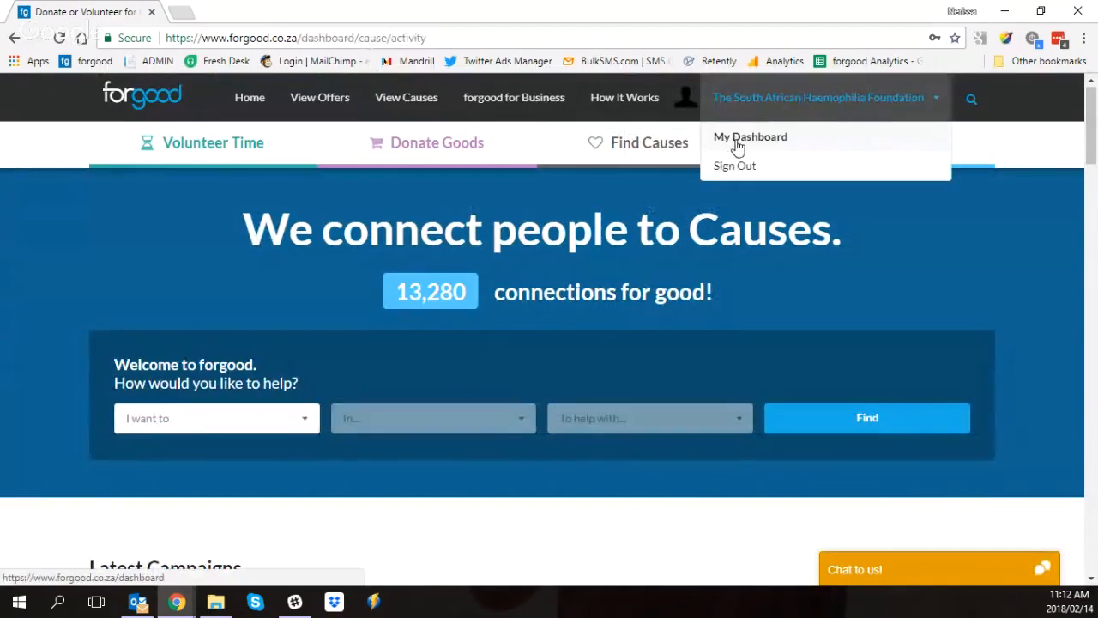
scroll(158, 360, "down", 1)
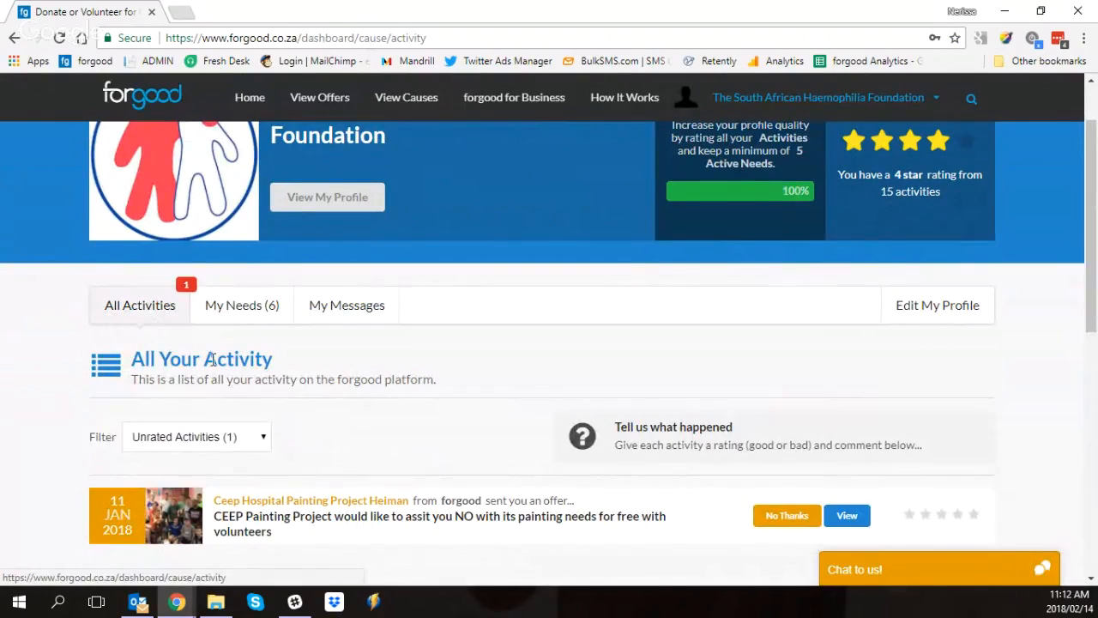
scroll(282, 363, "down", 2)
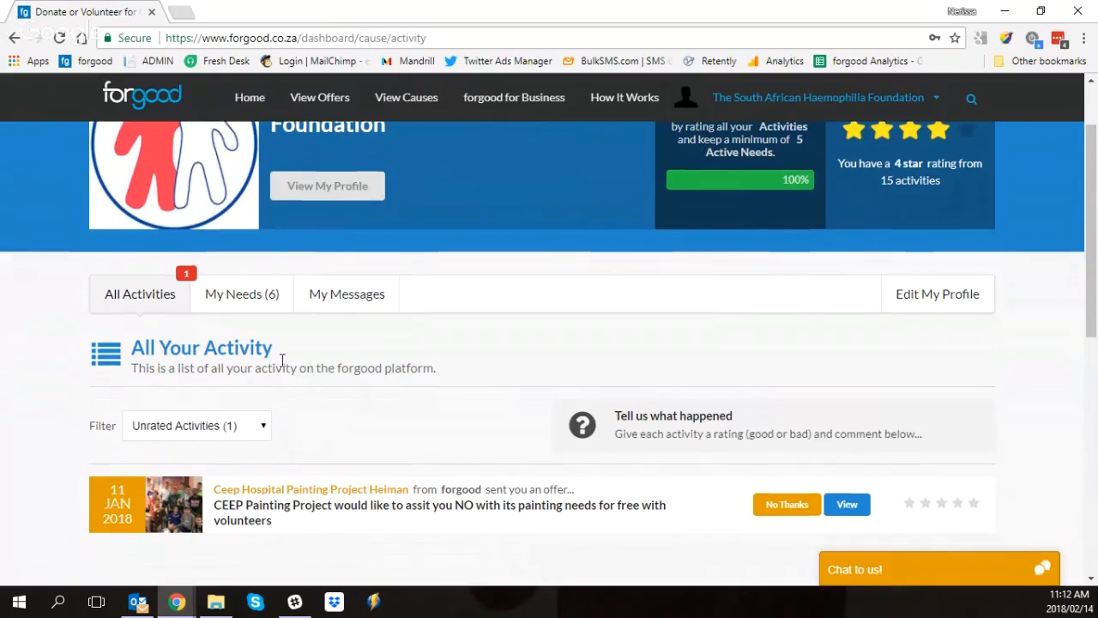
scroll(268, 363, "up", 1)
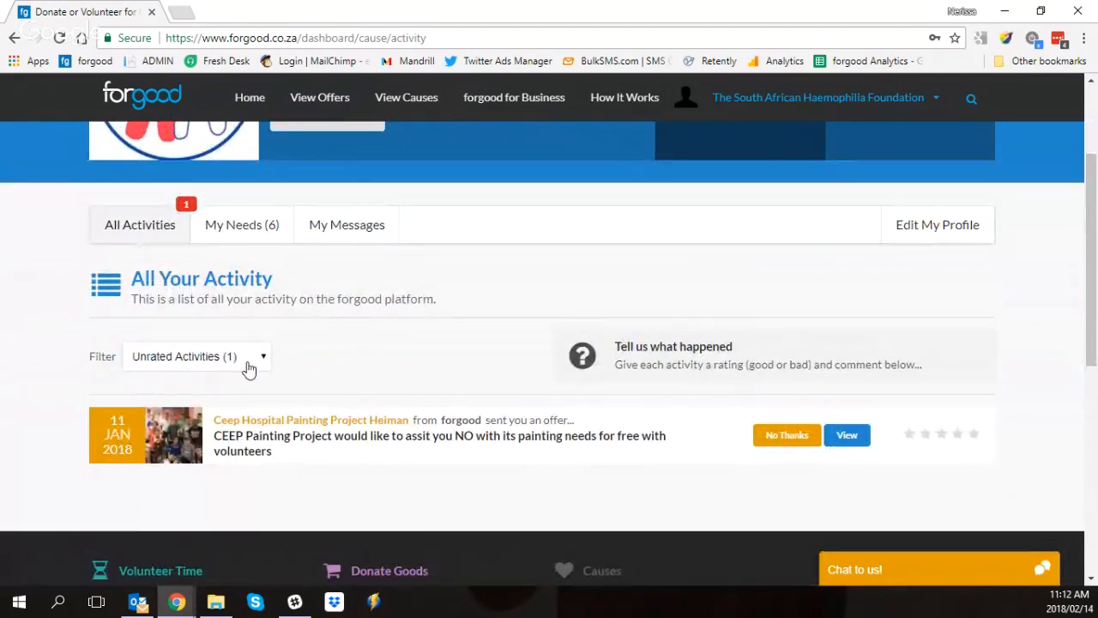
left_click(258, 231)
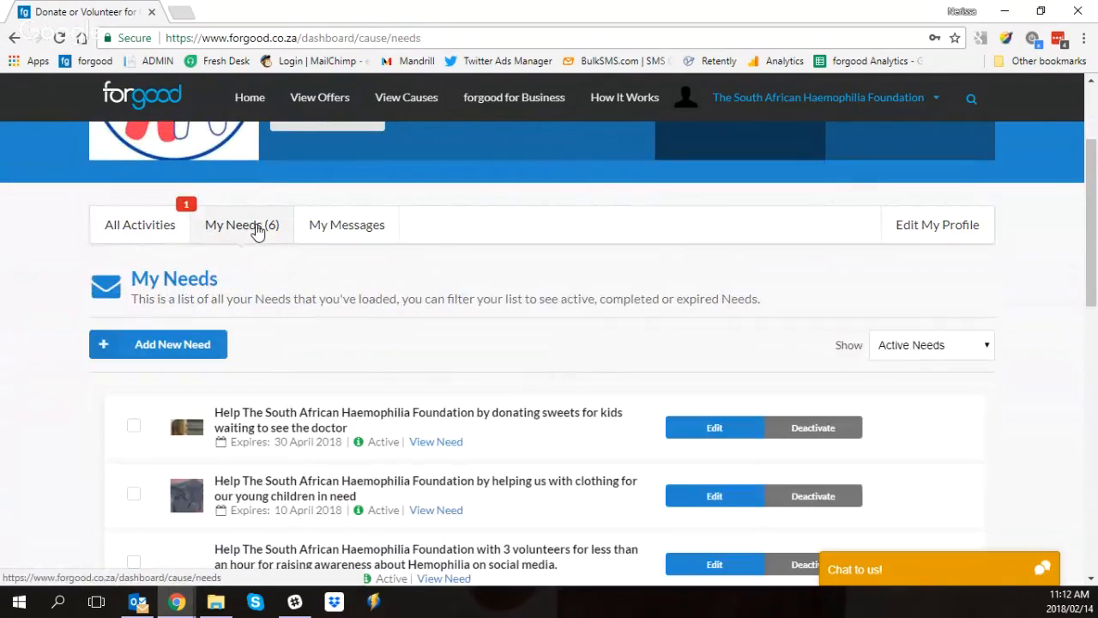
scroll(240, 305, "down", 1)
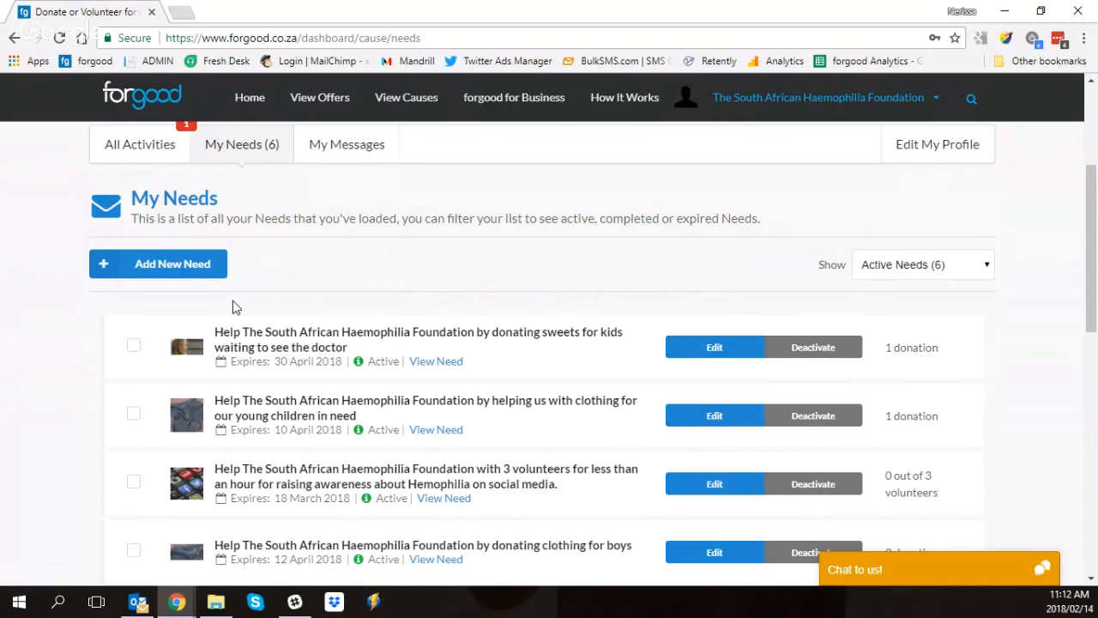
Step: Start adding a new need and set its need type to Goods
left_click(201, 267)
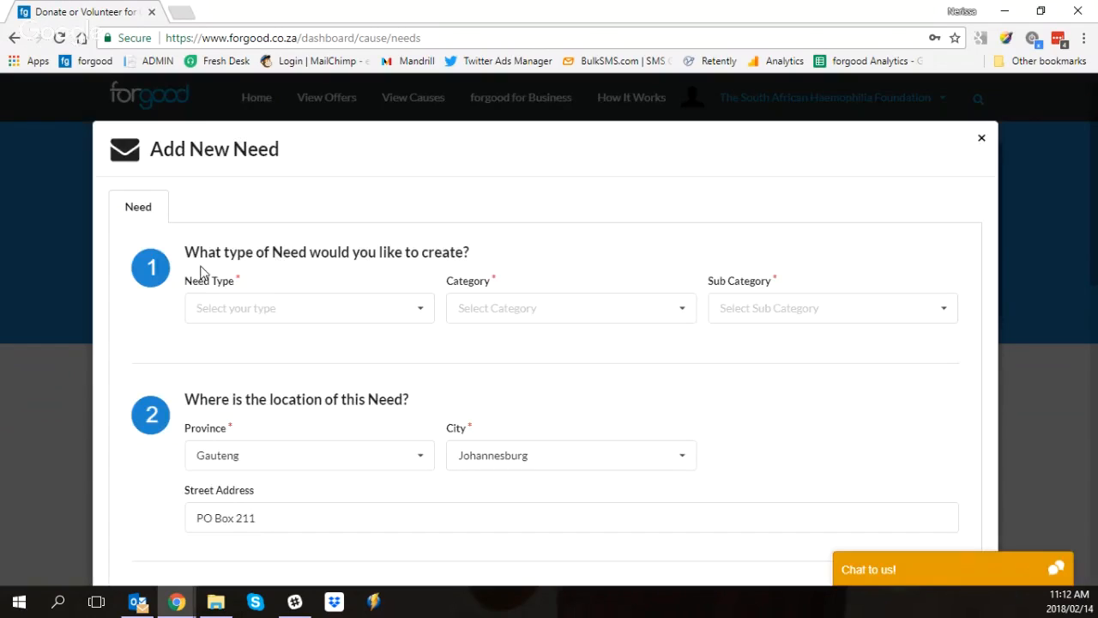
left_click(243, 319)
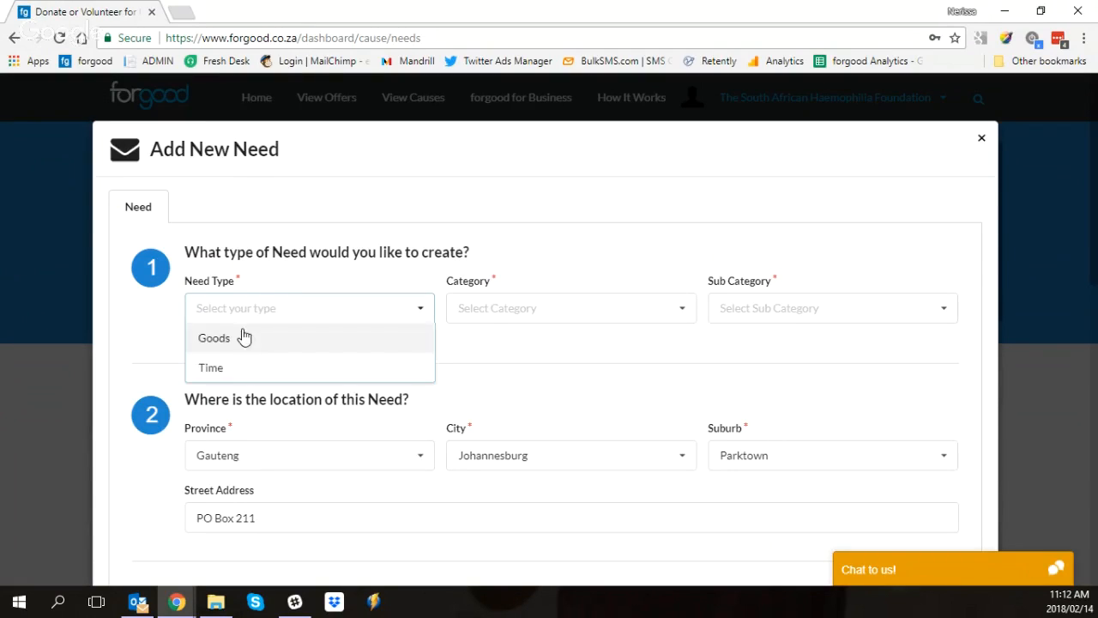
left_click(240, 346)
left_click(229, 318)
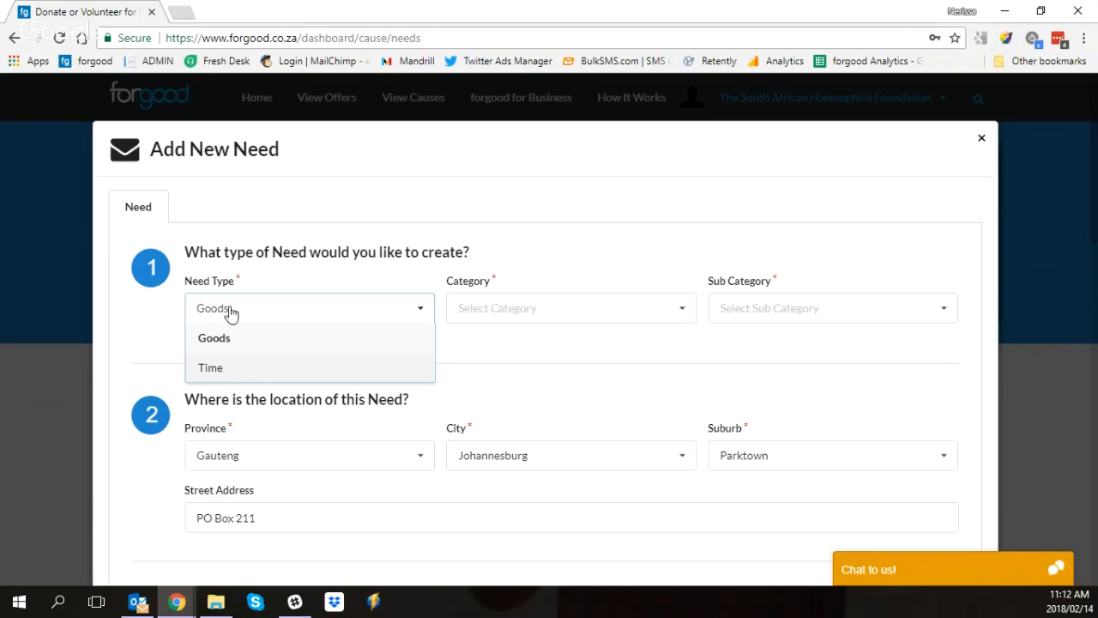
left_click(218, 347)
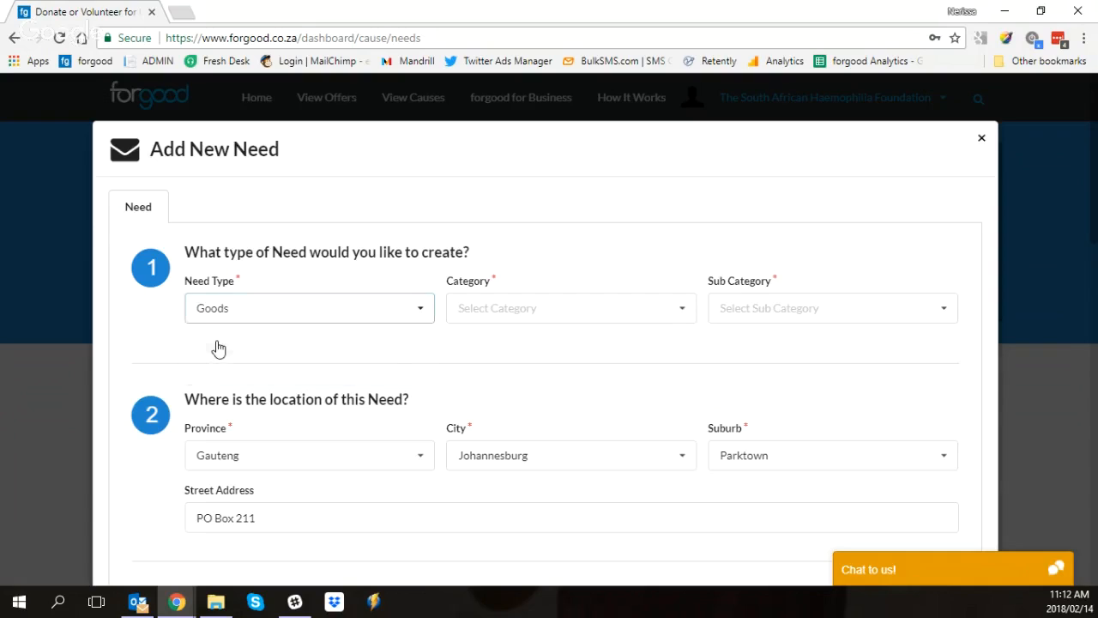
Step: Set the need's category to Clothing and its sub category to Babies clothing
left_click(472, 313)
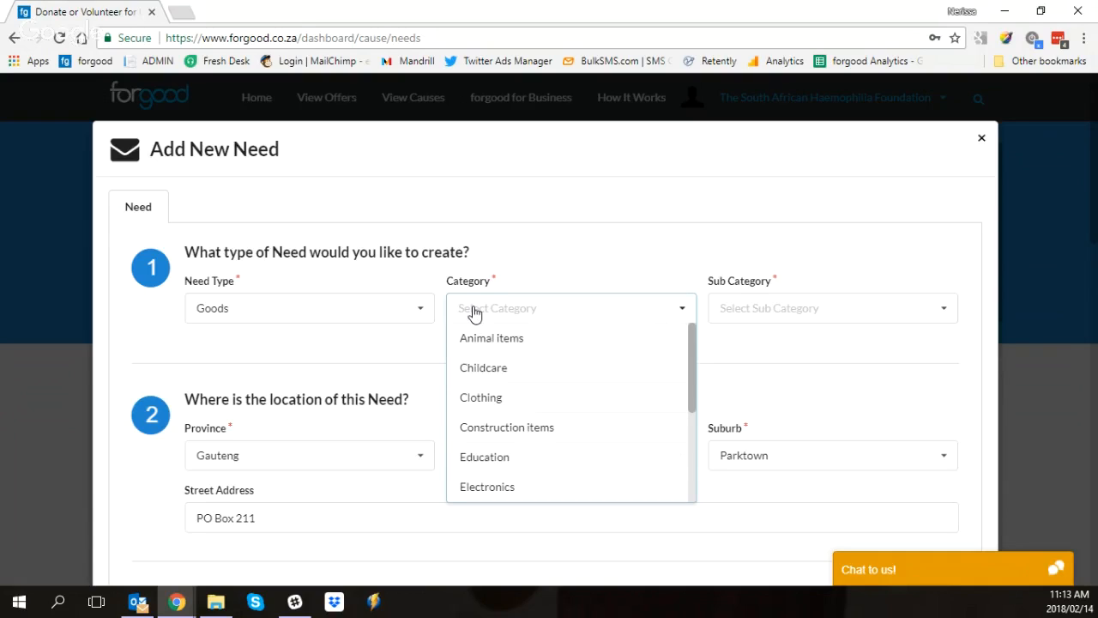
left_click(488, 400)
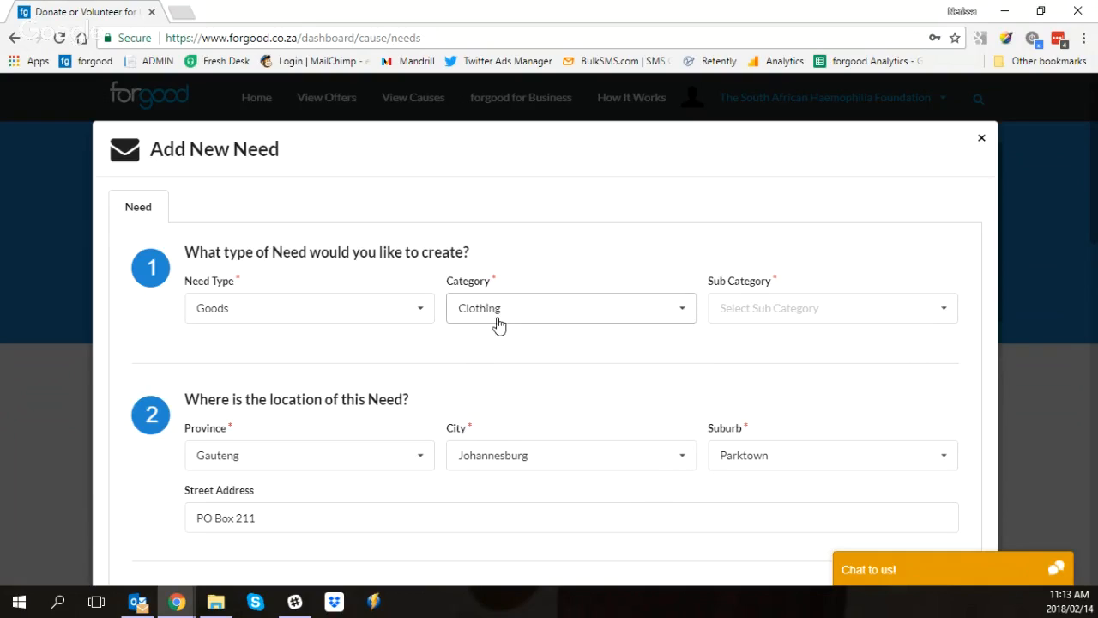
left_click(755, 311)
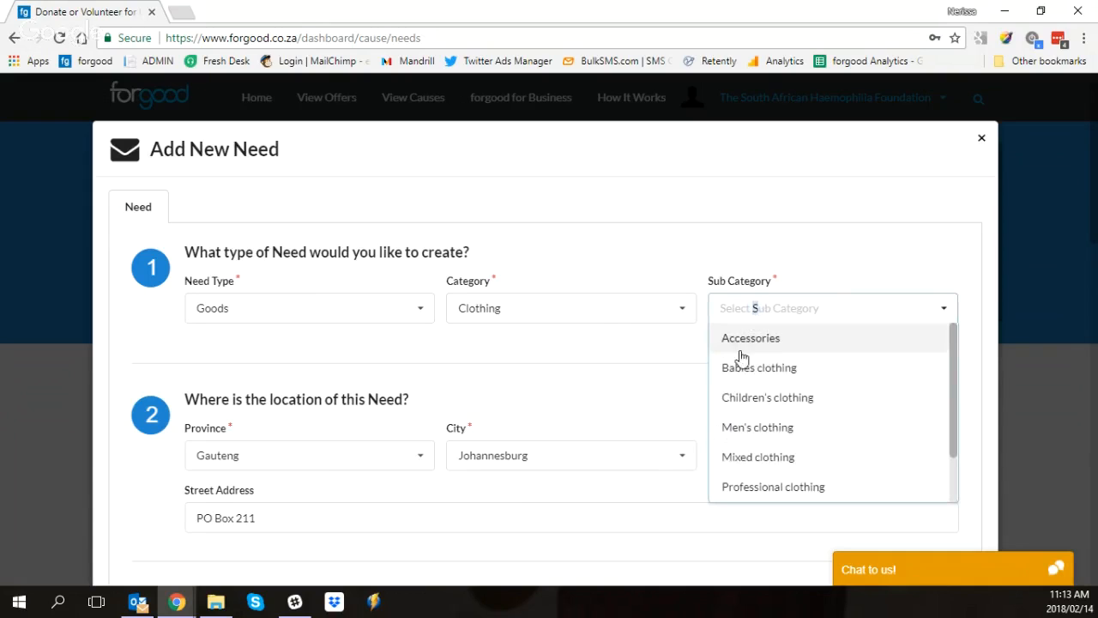
left_click(740, 369)
Step: Change the need's location to the city West Rand and the suburb Krugersdorp
scroll(493, 274, "down", 1)
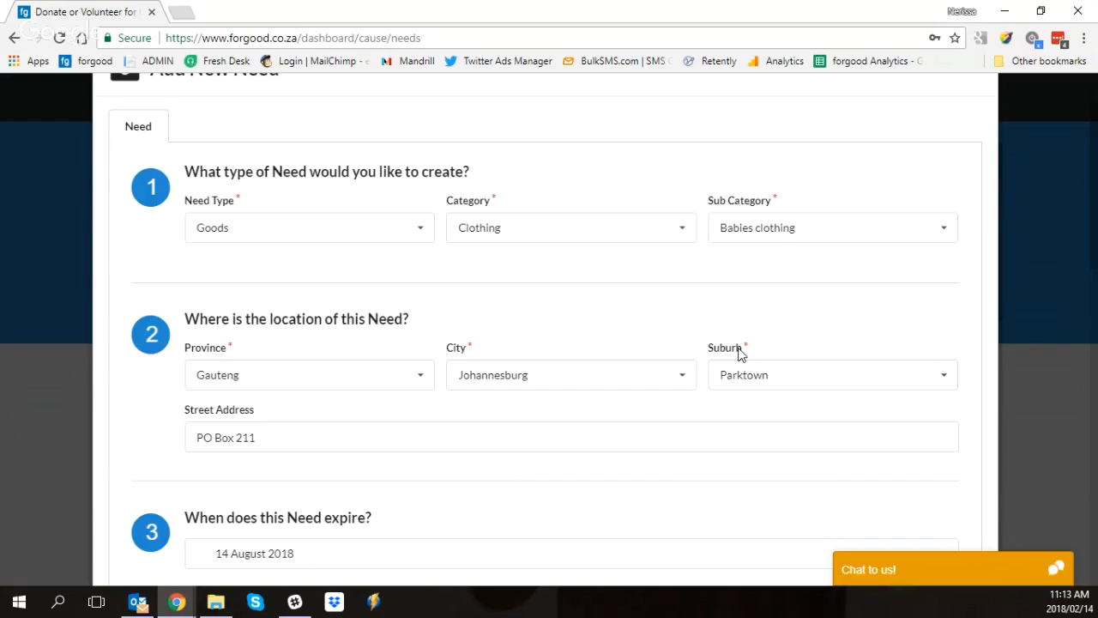
left_click(612, 382)
left_click(504, 526)
left_click(768, 389)
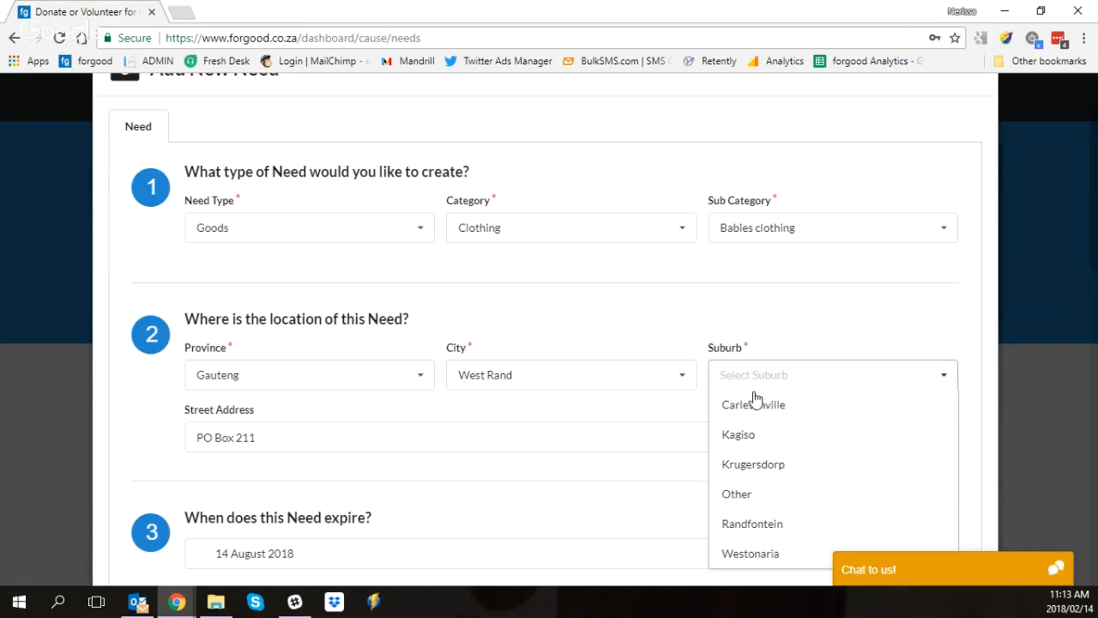
left_click(738, 465)
Step: Set the need's expiry date to 21 December 2018
scroll(437, 417, "down", 3)
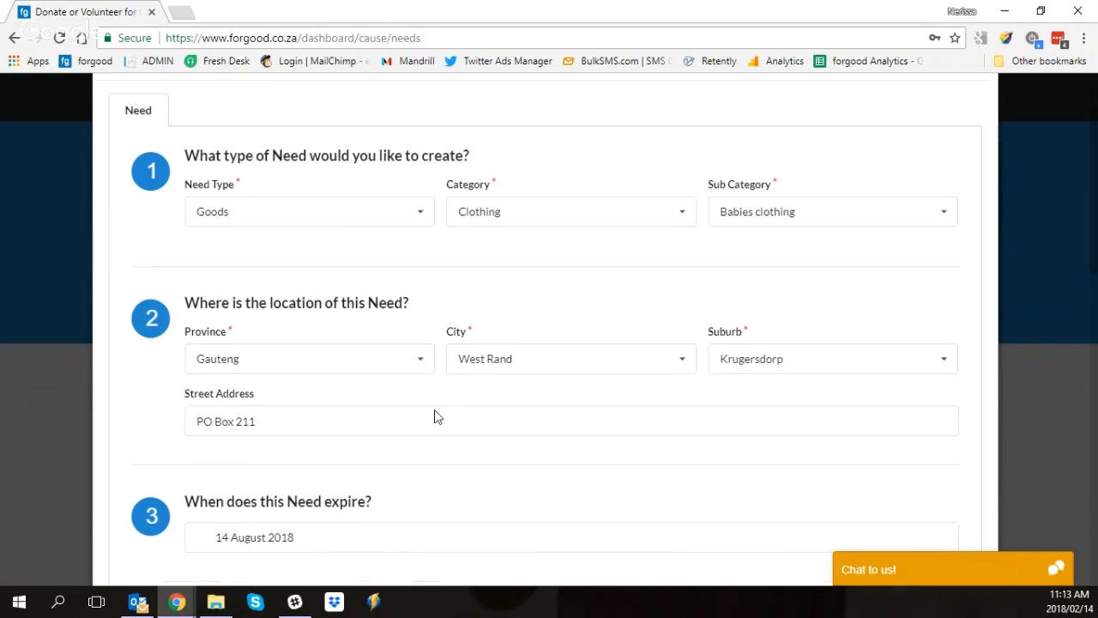
left_click(356, 312)
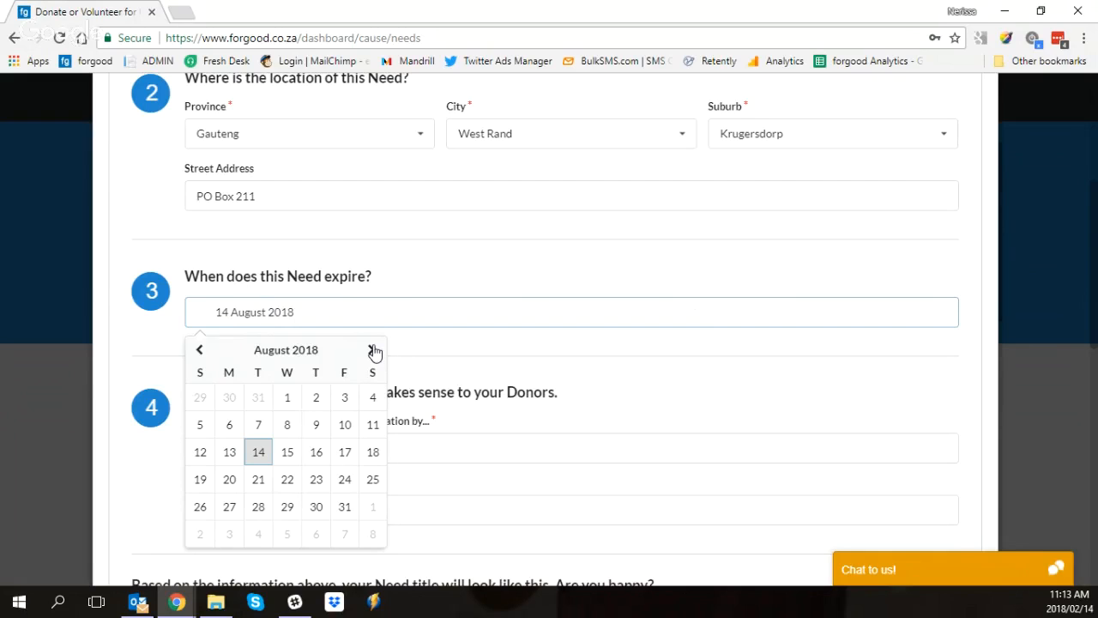
left_click(372, 350)
left_click(372, 351)
left_click(372, 350)
left_click(372, 350)
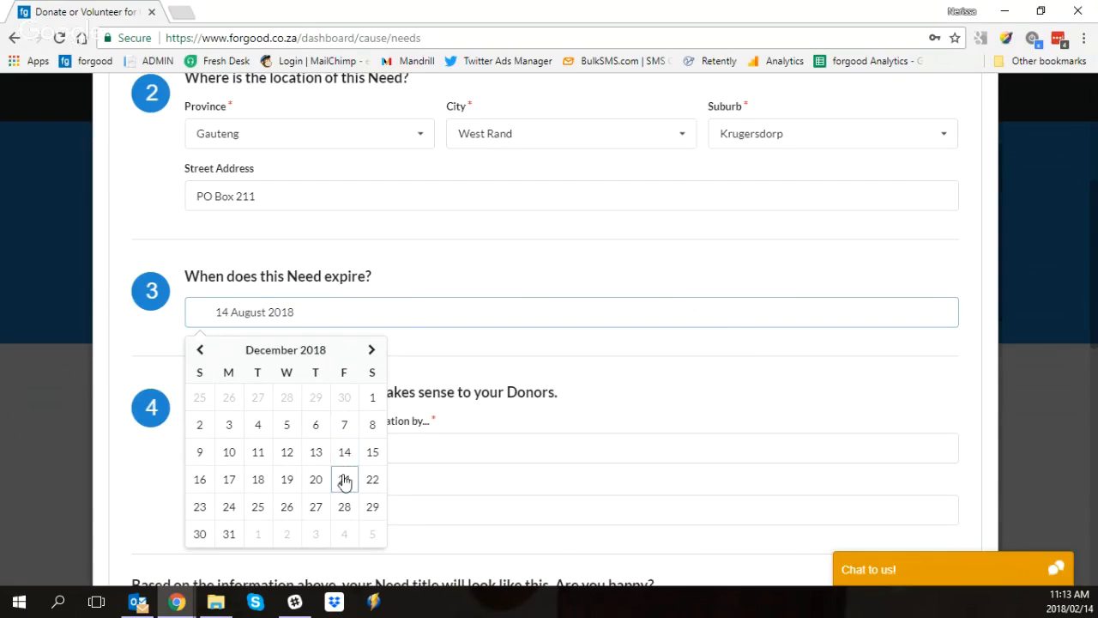
left_click(344, 479)
Step: Set the need's expiry date to 28 February 2018
left_click(341, 319)
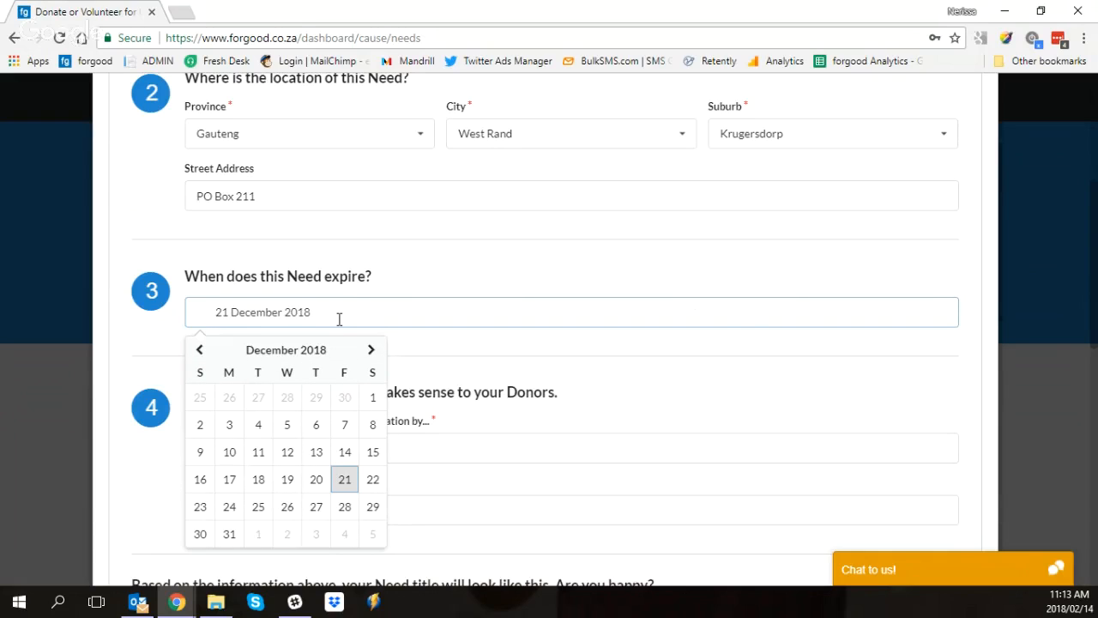
left_click(198, 350)
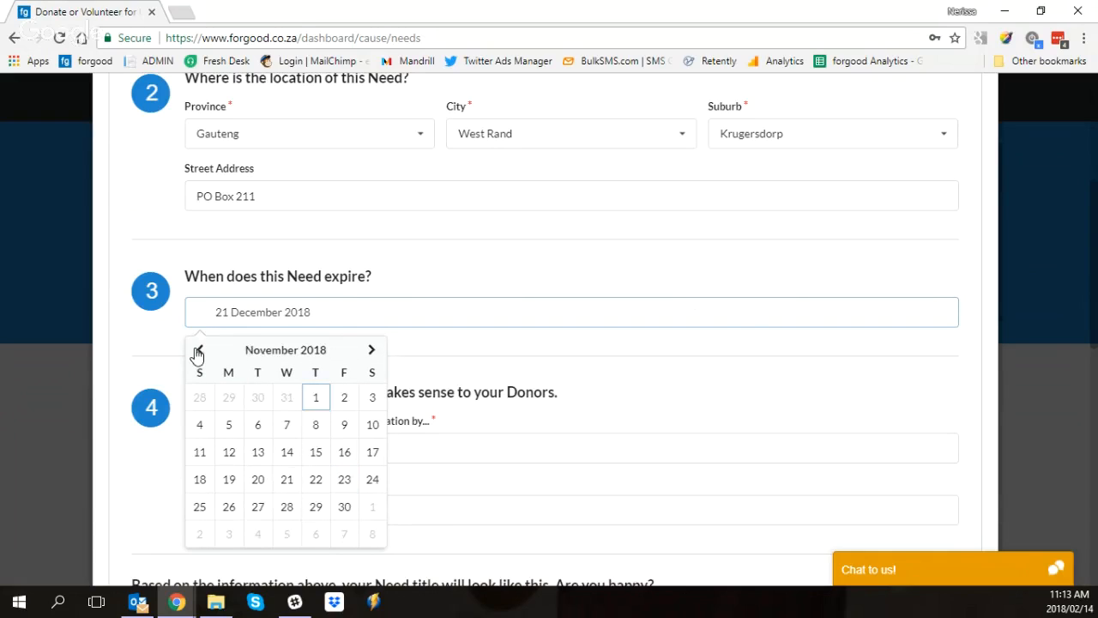
double_click(198, 350)
double_click(199, 350)
triple_click(198, 350)
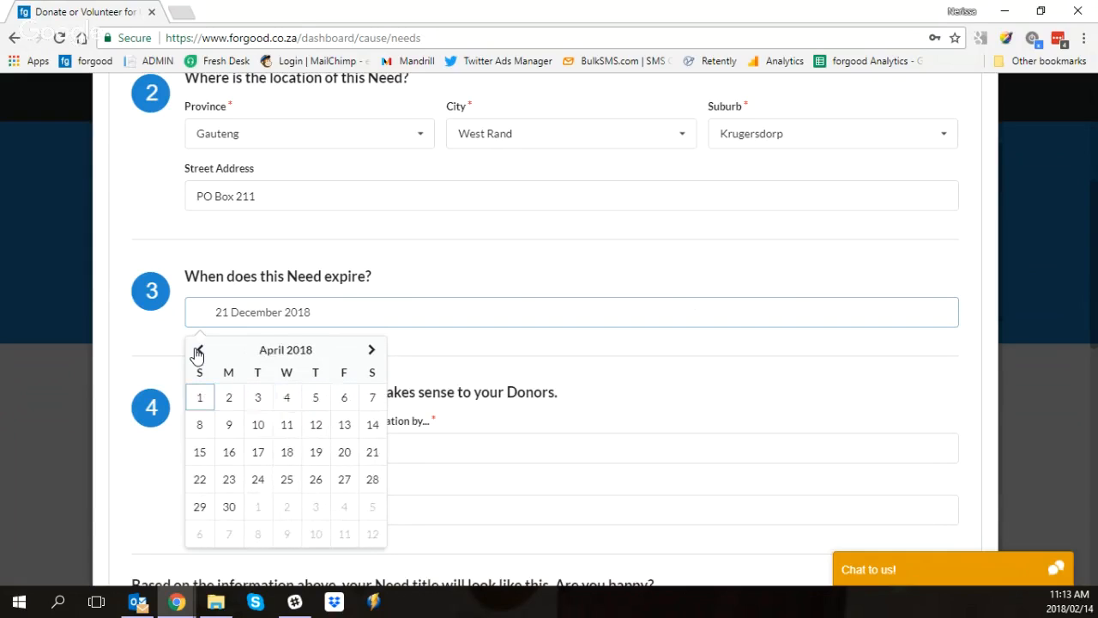
double_click(199, 351)
left_click(199, 350)
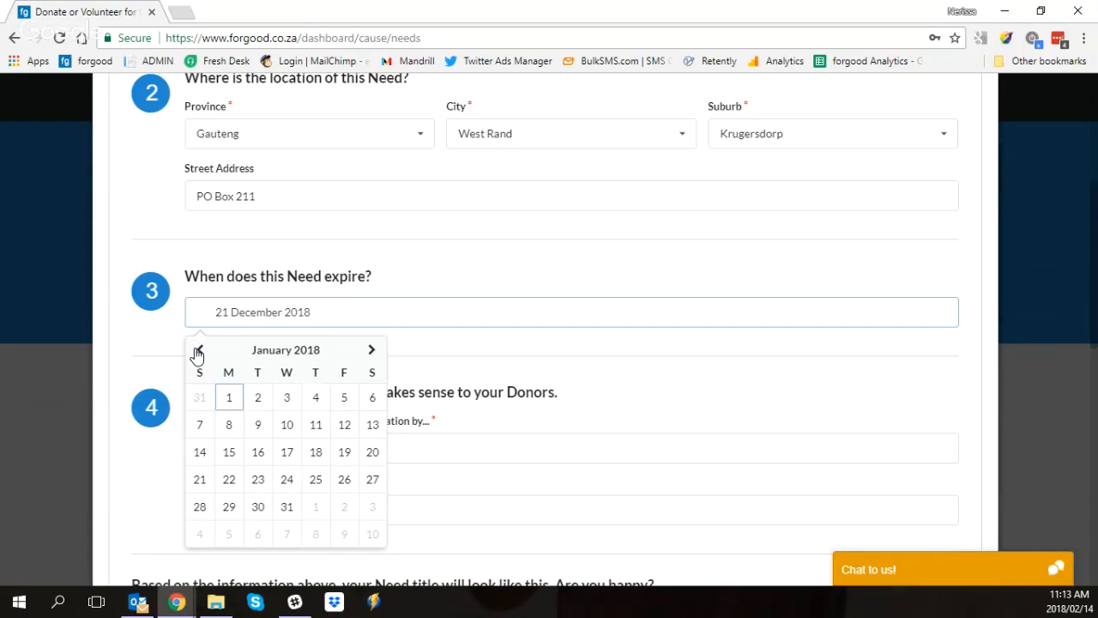
left_click(371, 349)
left_click(286, 506)
Step: Enter "donating baby clothes" as the part of the need title that says how donors can help
scroll(335, 362, "down", 1)
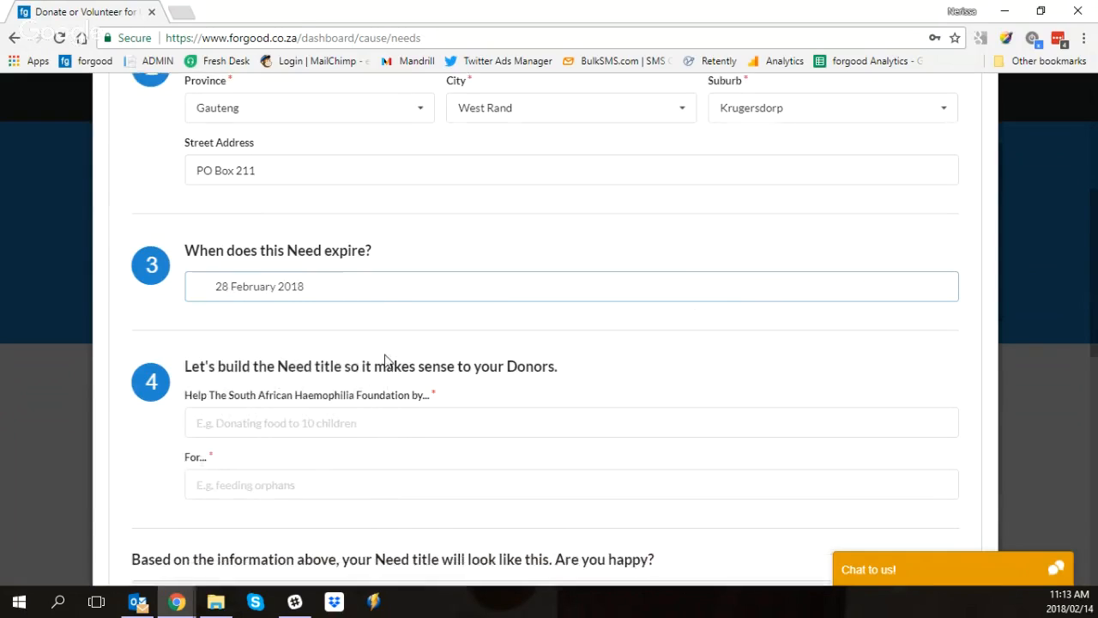
left_click(335, 362)
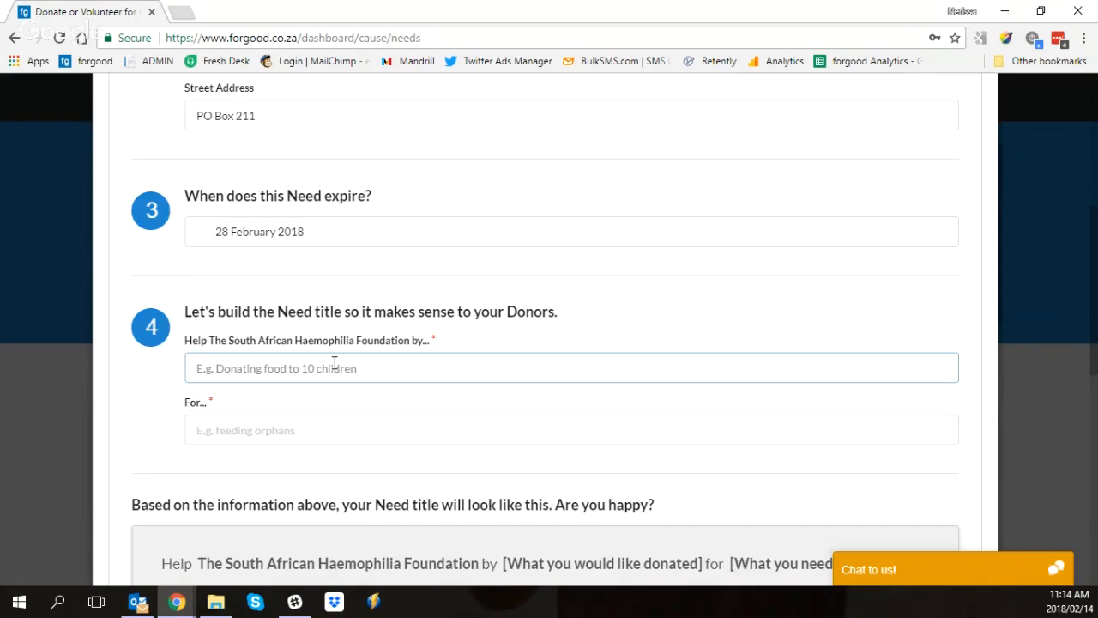
left_click(187, 348)
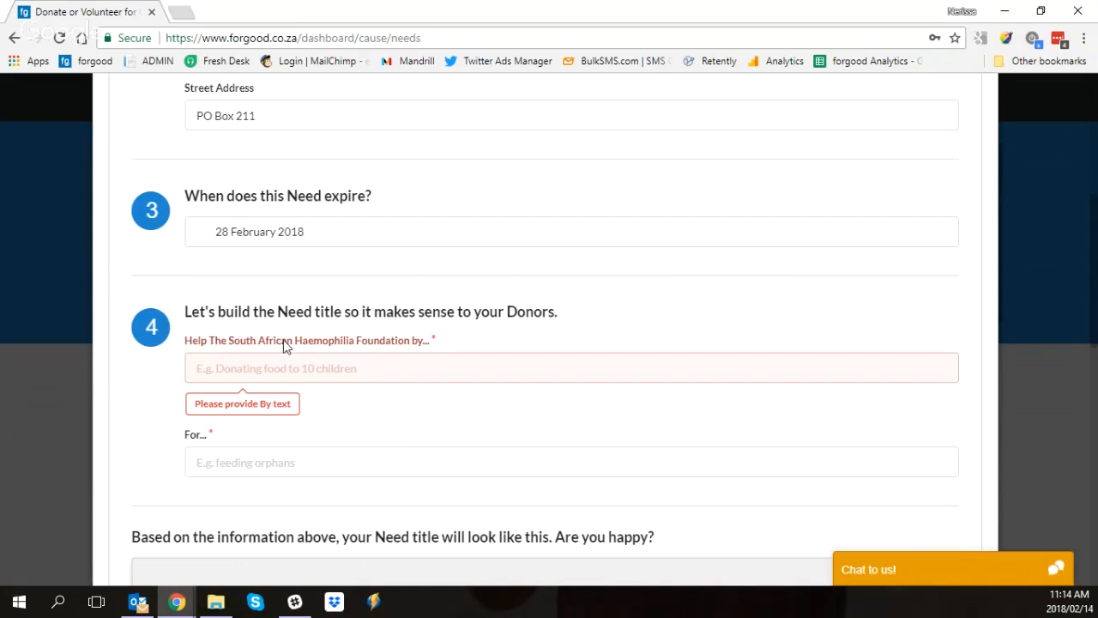
left_click(428, 362)
type("donating b")
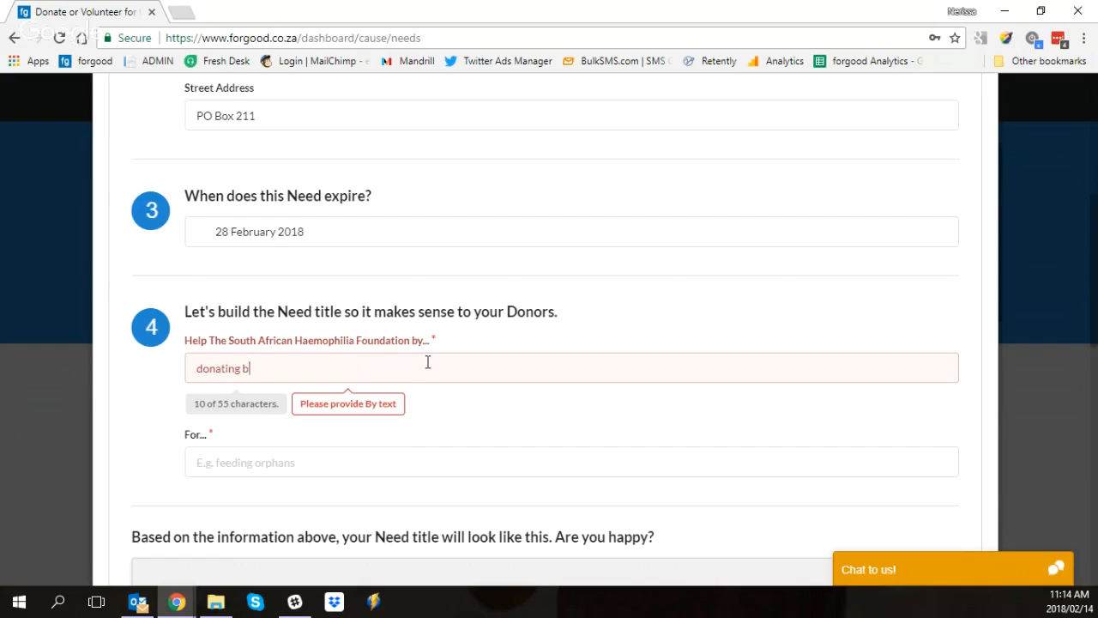
type("aby clothes")
Step: Complete the need title by entering "all the babies at the clinic" as what the donation is for
scroll(457, 358, "down", 2)
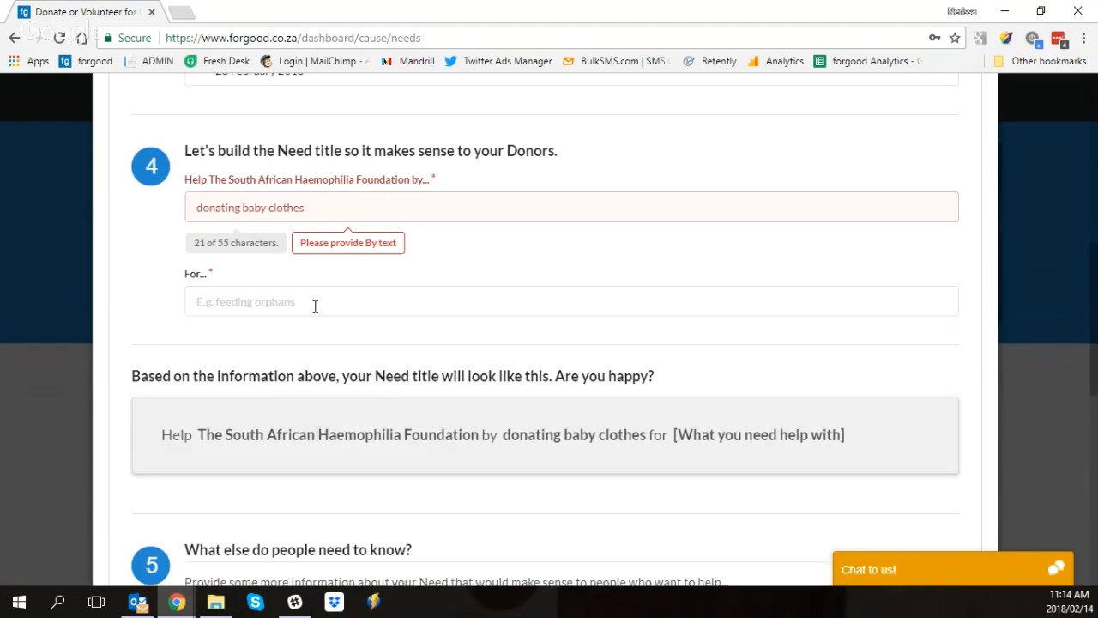
left_click(315, 306)
type("a")
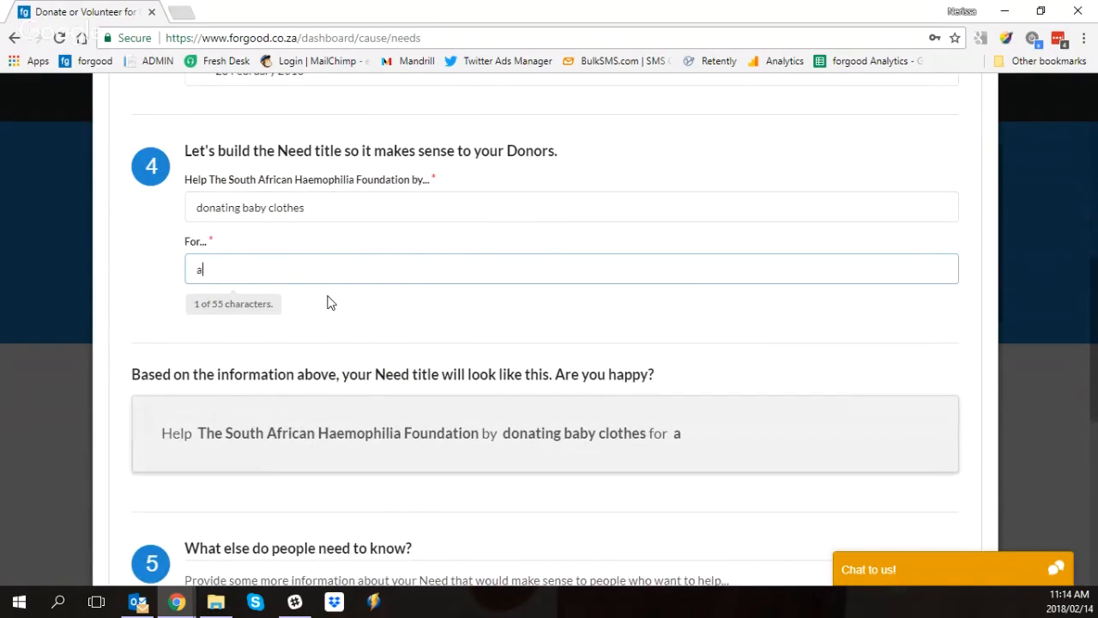
type("ll the babies at the clinic")
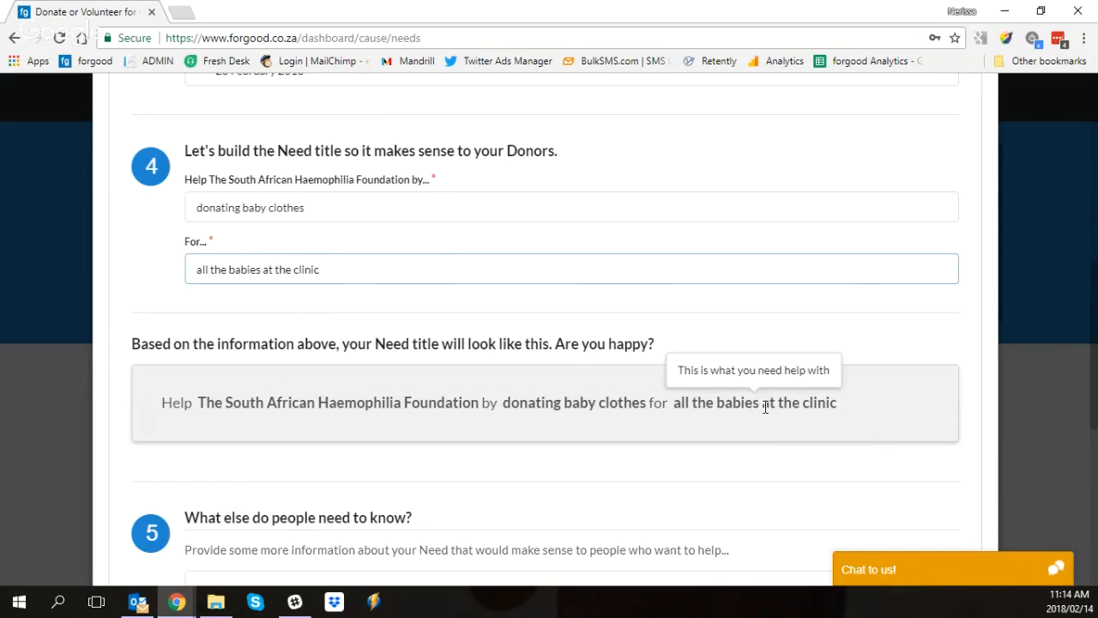
Step: Add the extra information "We need baby clothes for baby boys only. Sizes 6 months to 2 years." to the need
scroll(760, 404, "down", 2)
scroll(600, 365, "down", 1)
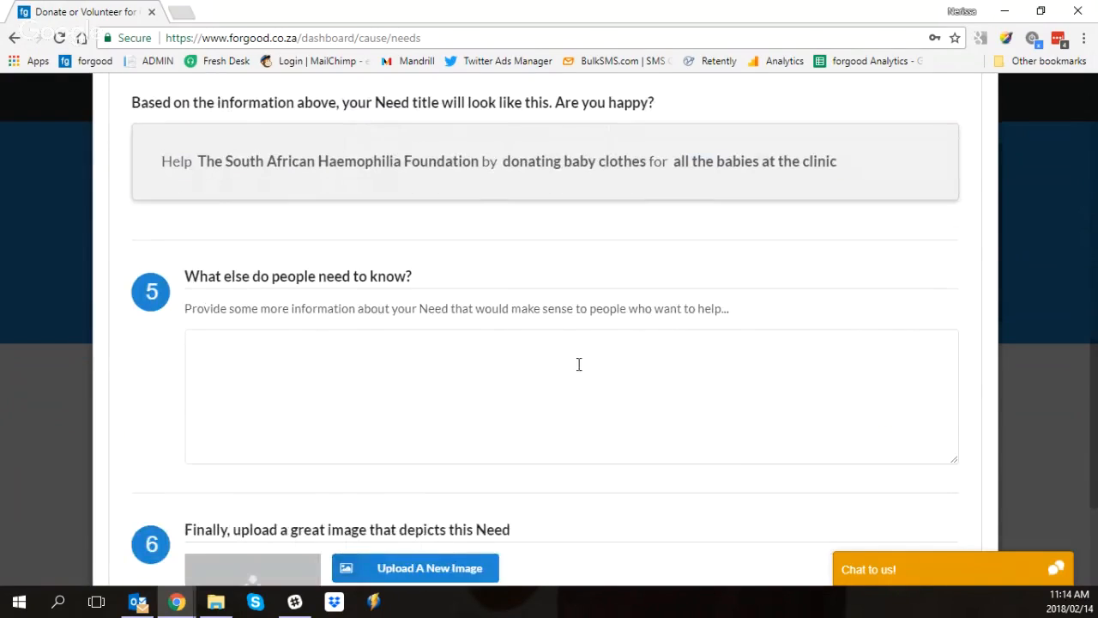
left_click(578, 364)
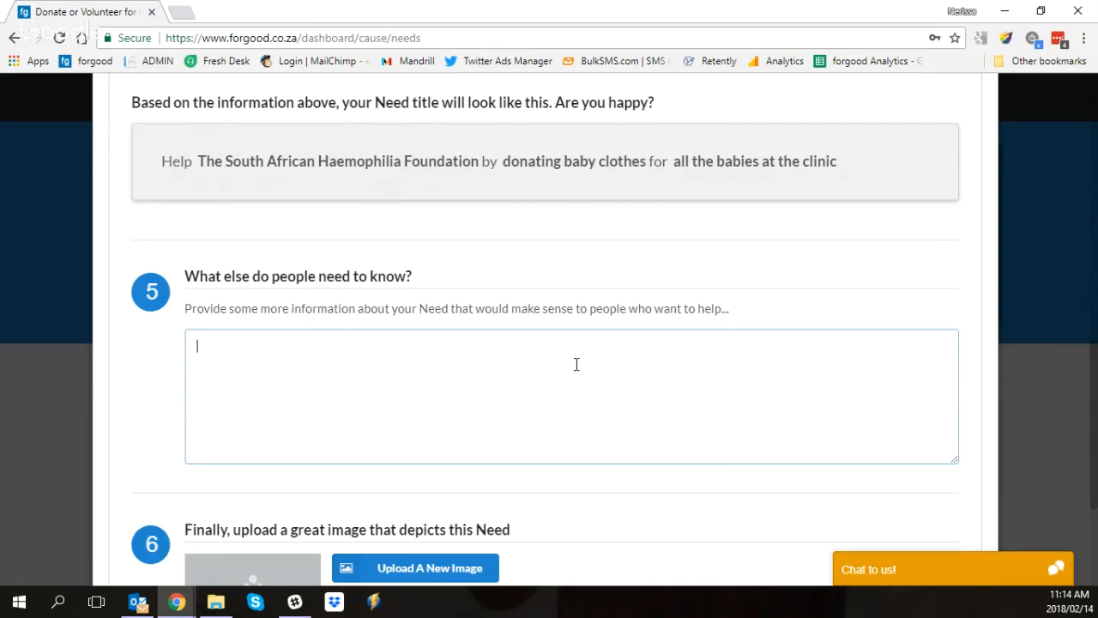
type("We need baby clot")
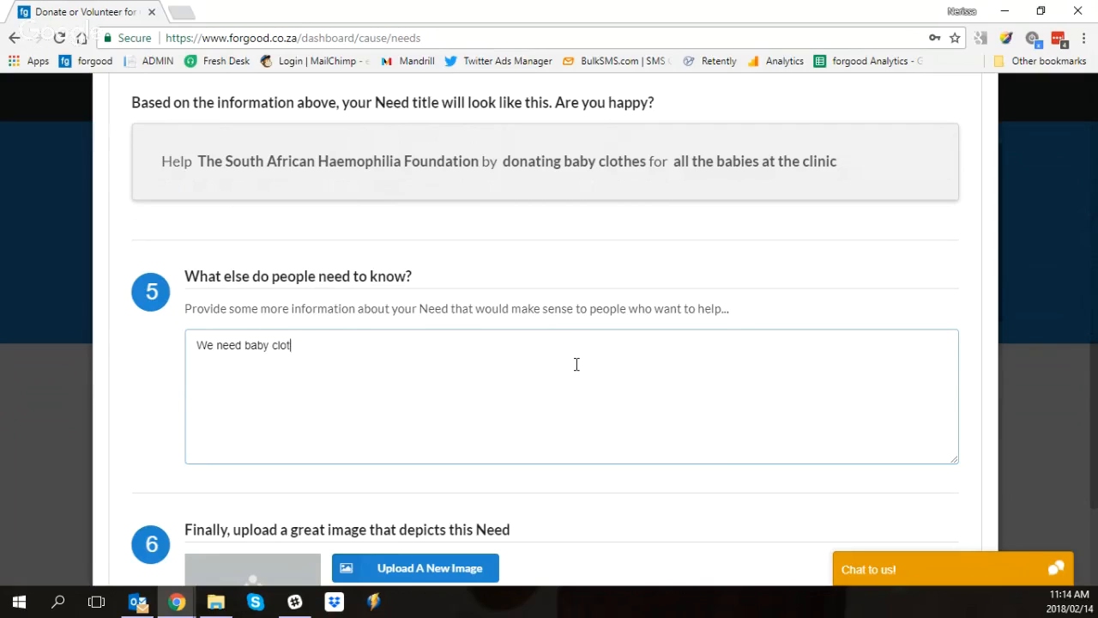
type("hes for baby boys ol")
key("BackSpace")
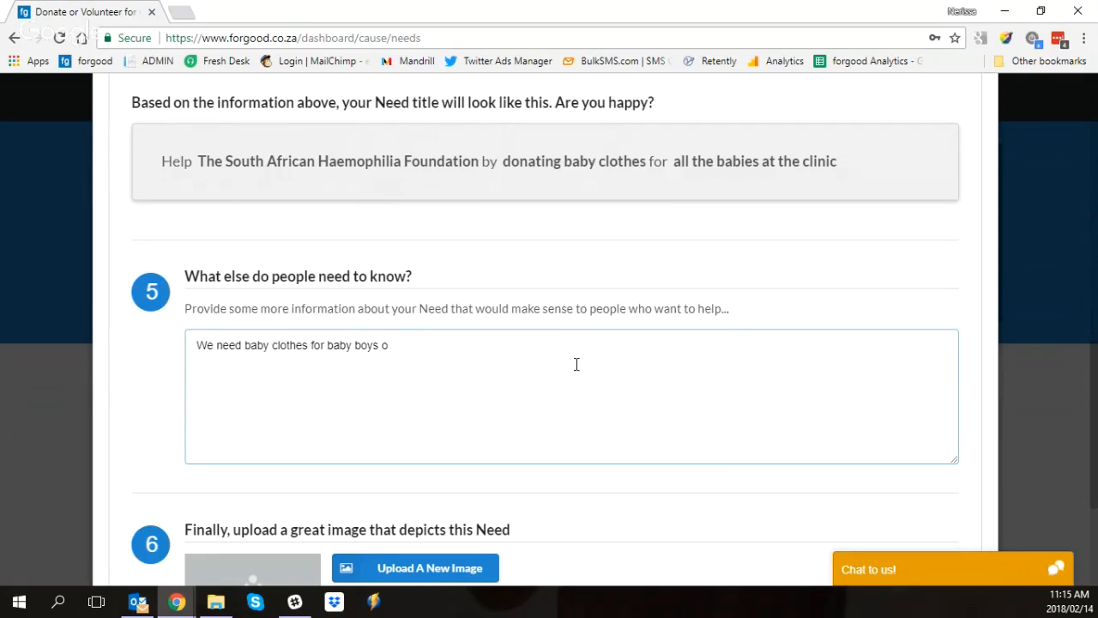
type("nly. Sizes 6 month")
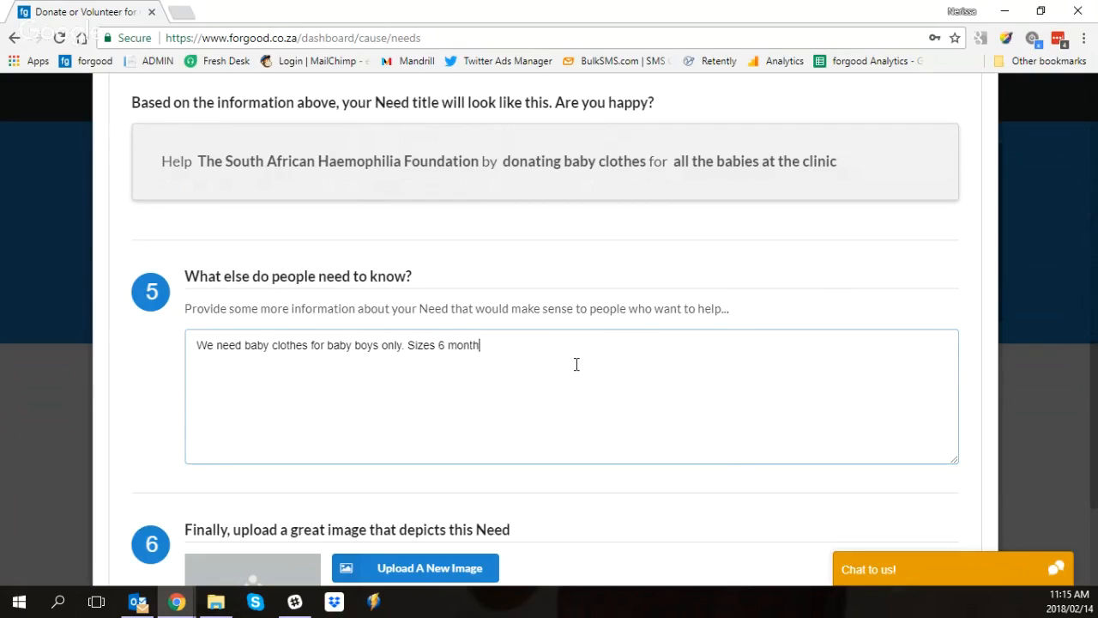
type("s to 2 years.")
Step: Start adding an image to the need from the gallery and filter the pictures to the Women & Children category
scroll(577, 364, "down", 2)
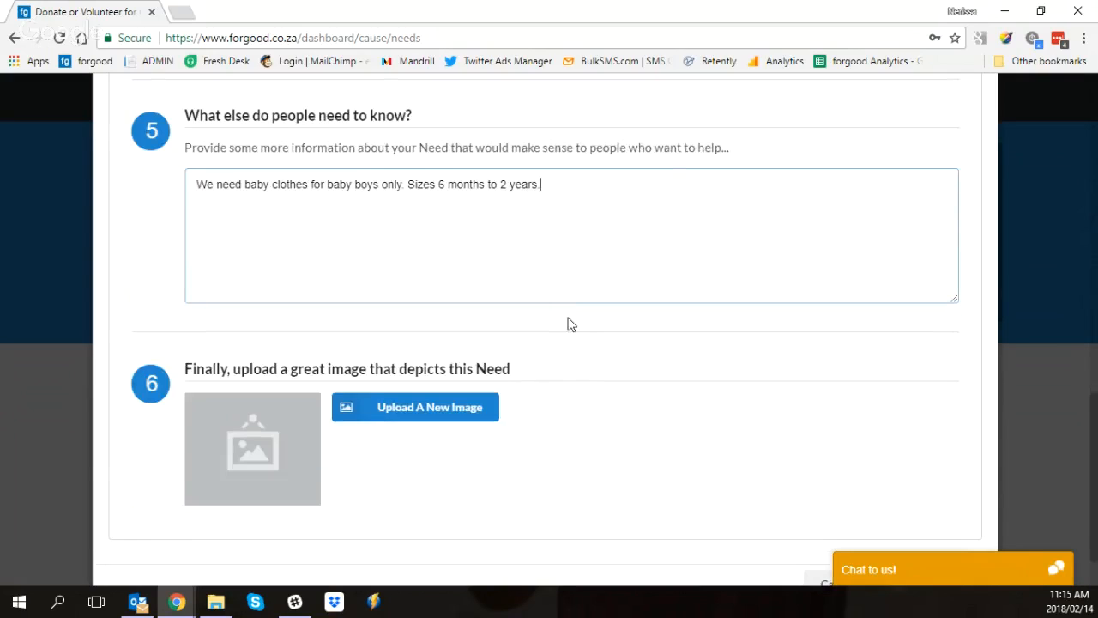
left_click(445, 416)
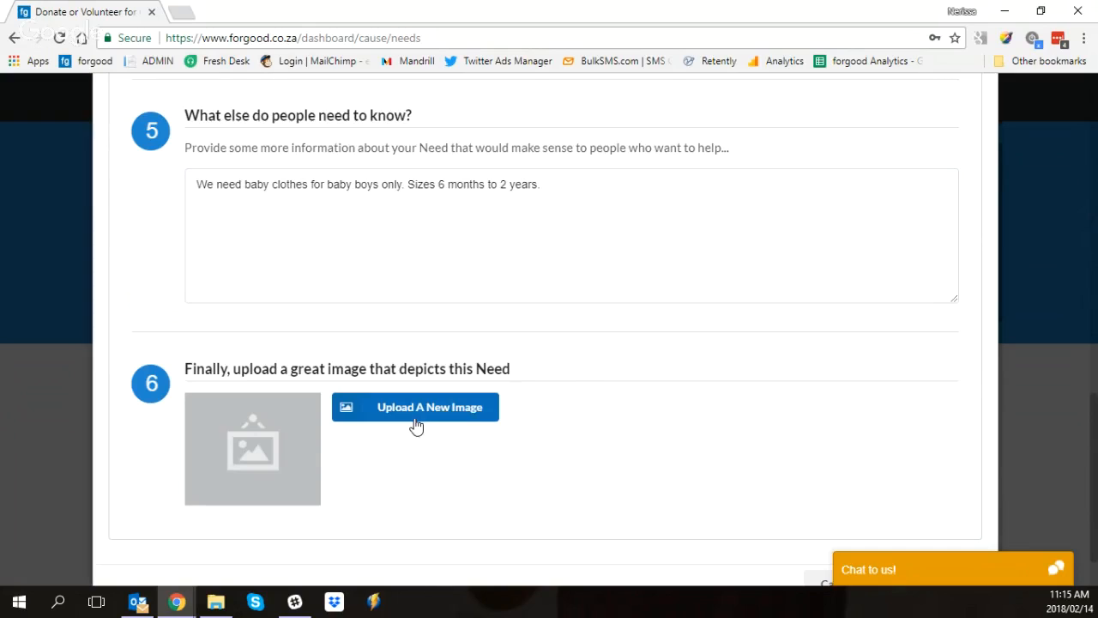
left_click(415, 425)
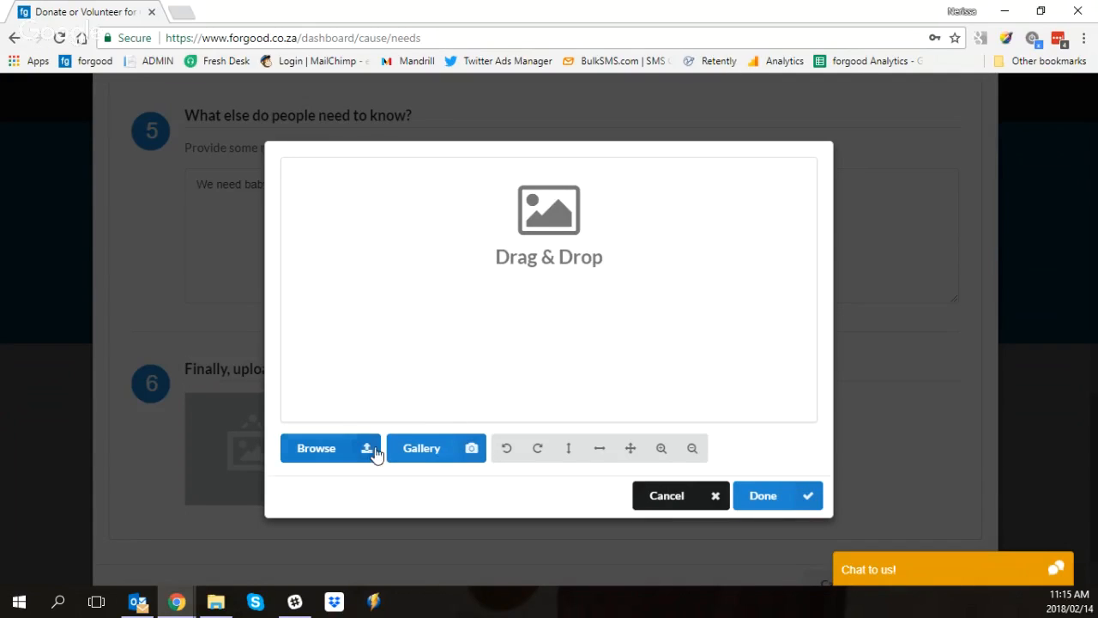
left_click(444, 455)
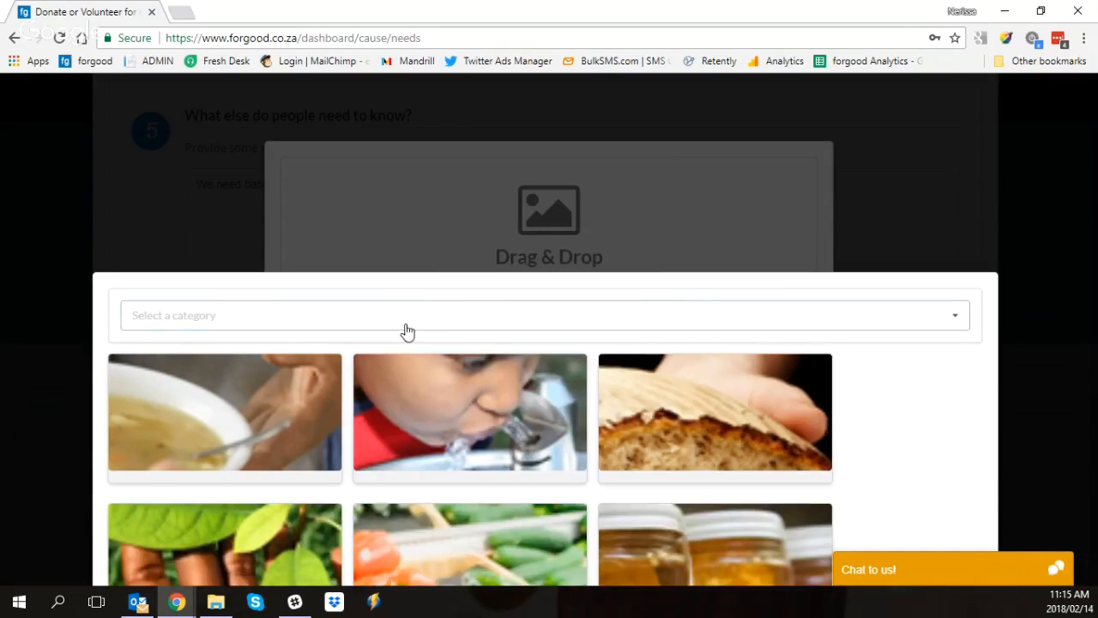
left_click(401, 332)
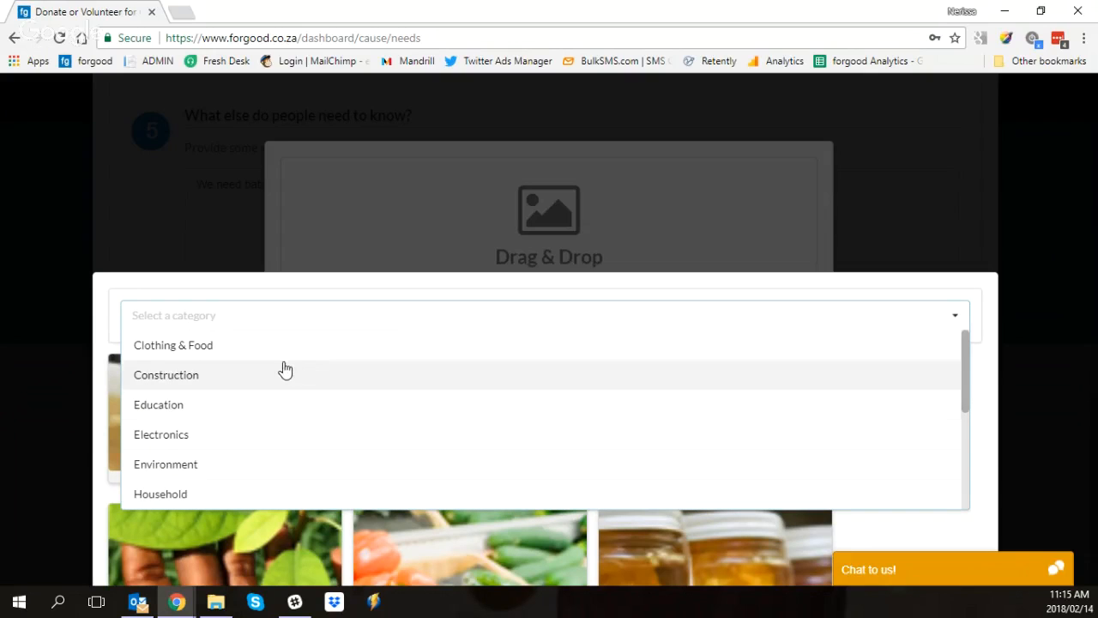
scroll(203, 436, "down", 3)
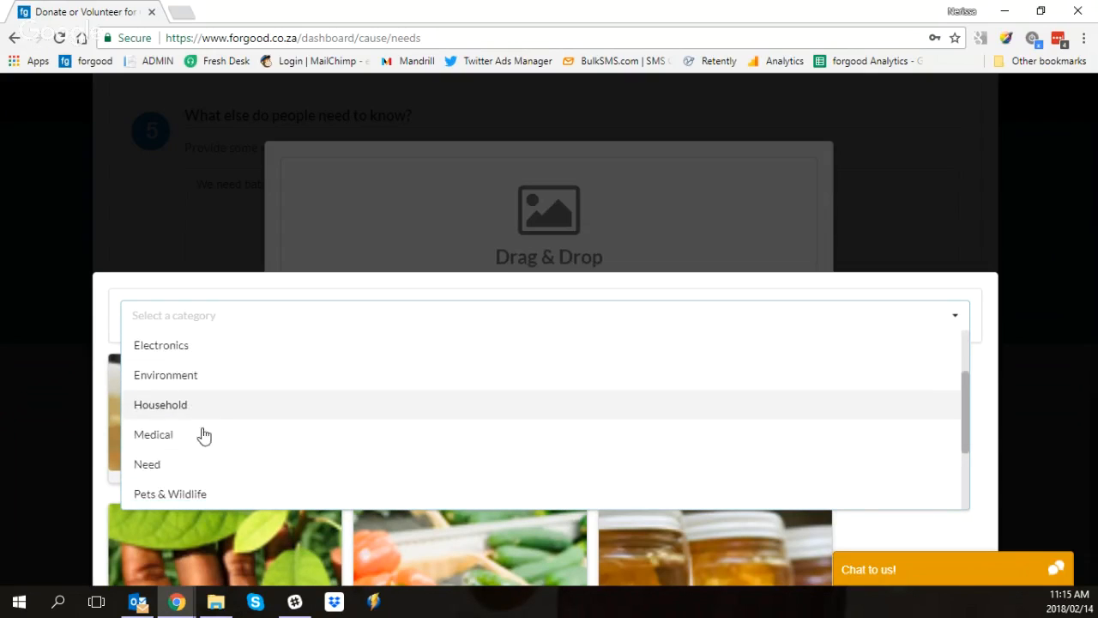
scroll(206, 436, "down", 4)
scroll(231, 387, "up", 3)
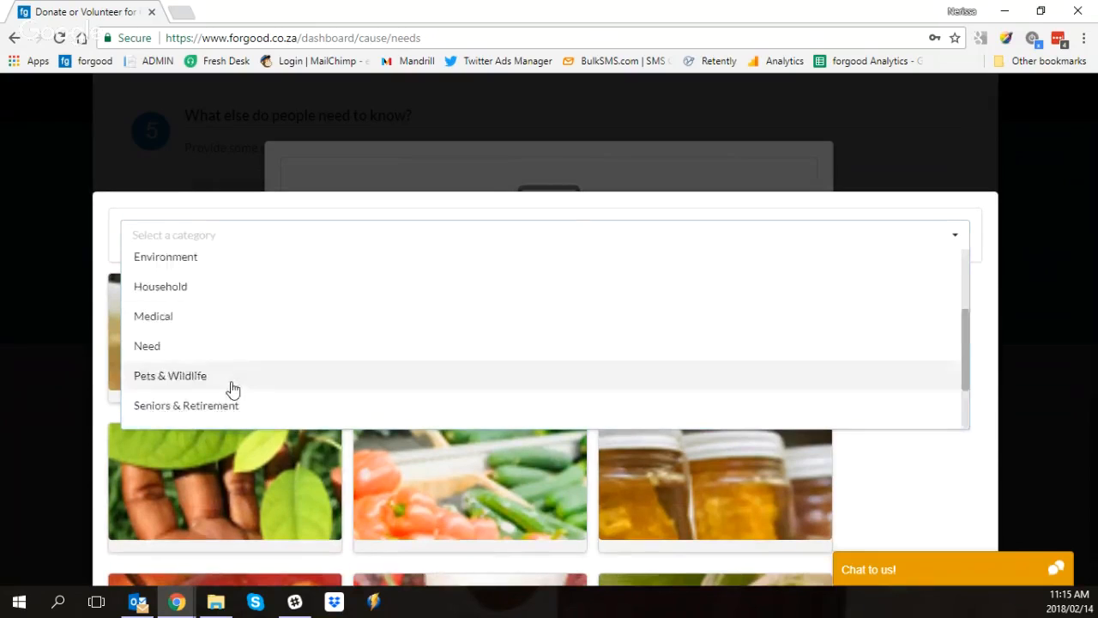
scroll(223, 292, "down", 5)
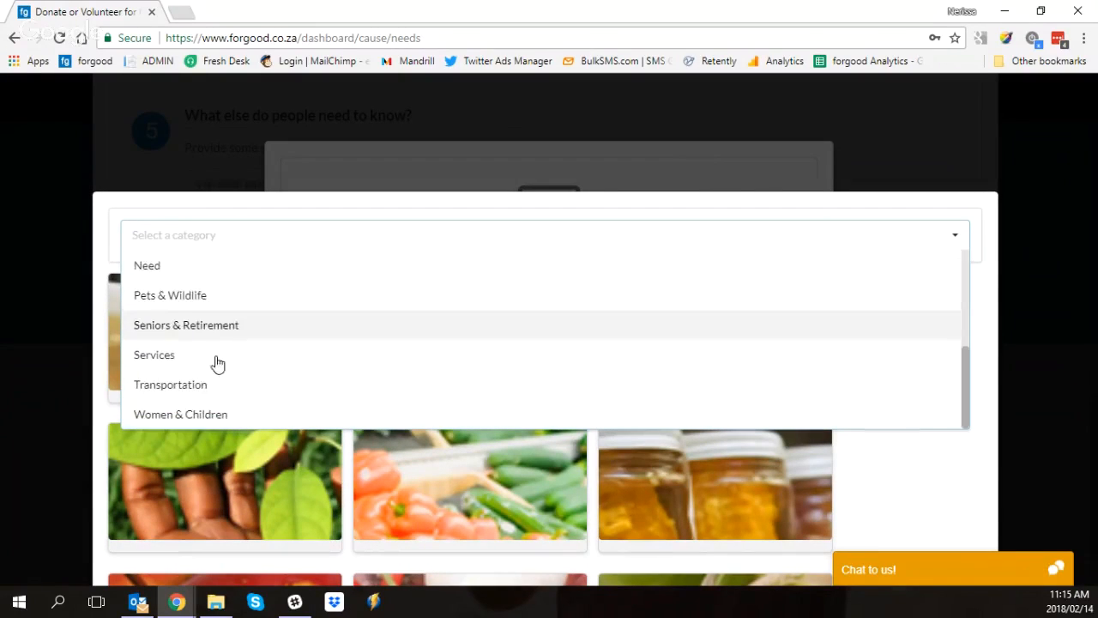
left_click(180, 415)
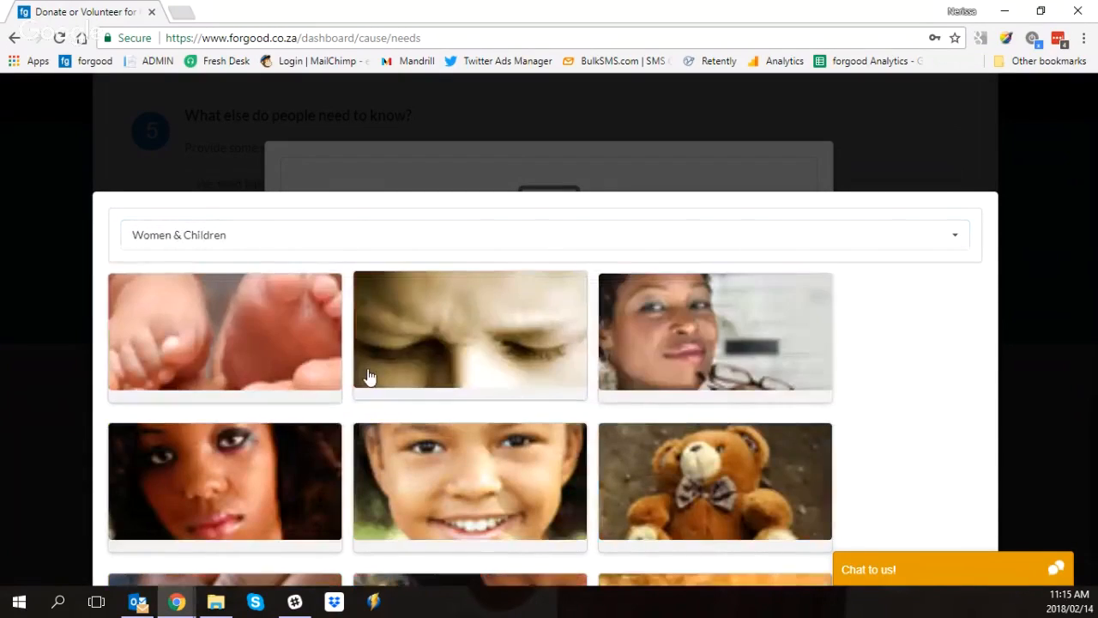
Step: Choose the baby feet picture from the gallery and crop it to a square covering its left half as the need image
scroll(369, 376, "down", 3)
left_click(279, 209)
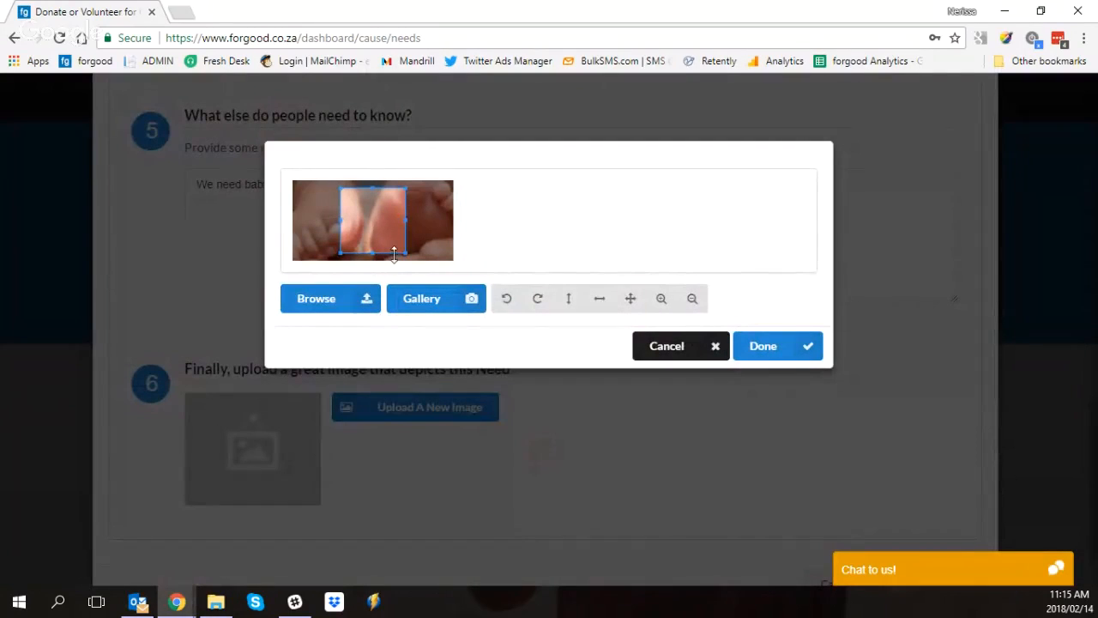
left_click_drag(399, 248, 415, 260)
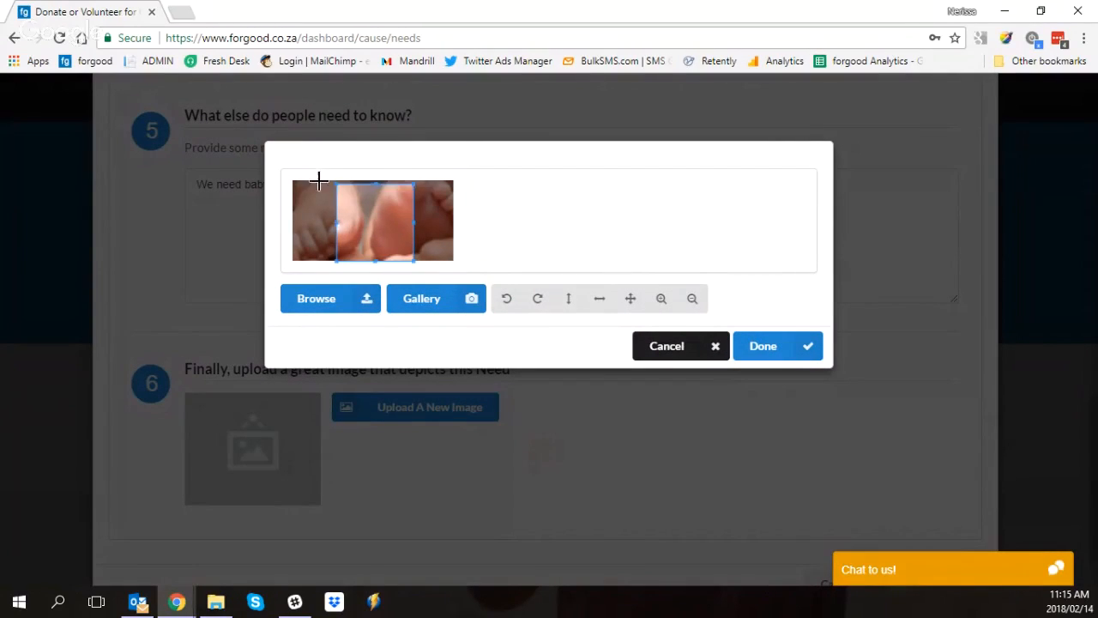
left_click_drag(346, 199, 305, 199)
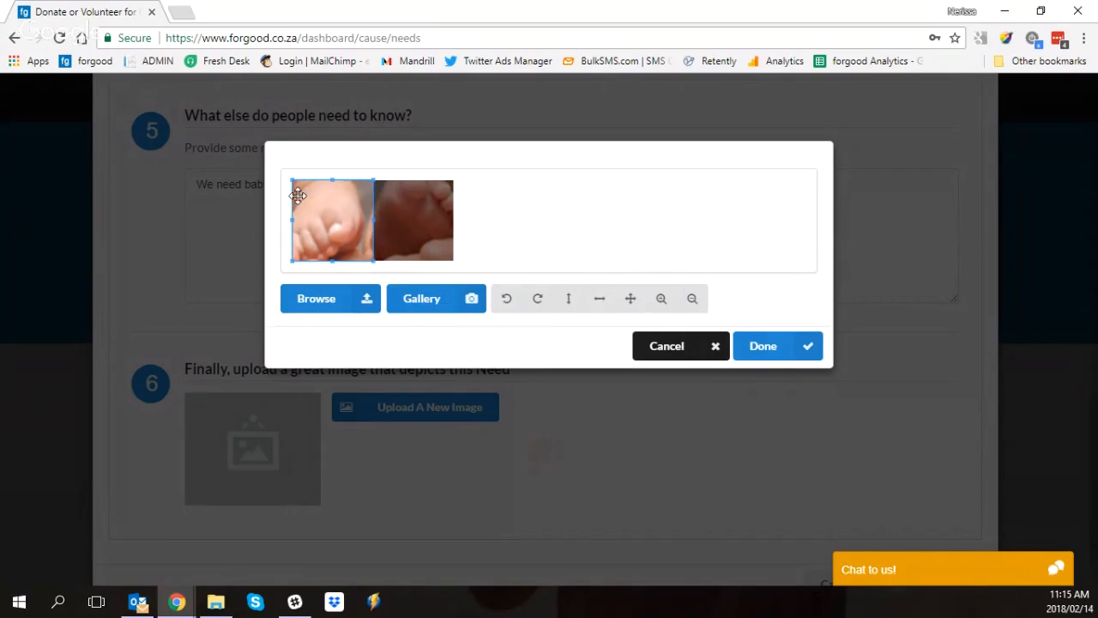
left_click(766, 345)
Step: Submit the completed baby clothes need and return to the needs list
scroll(547, 400, "down", 2)
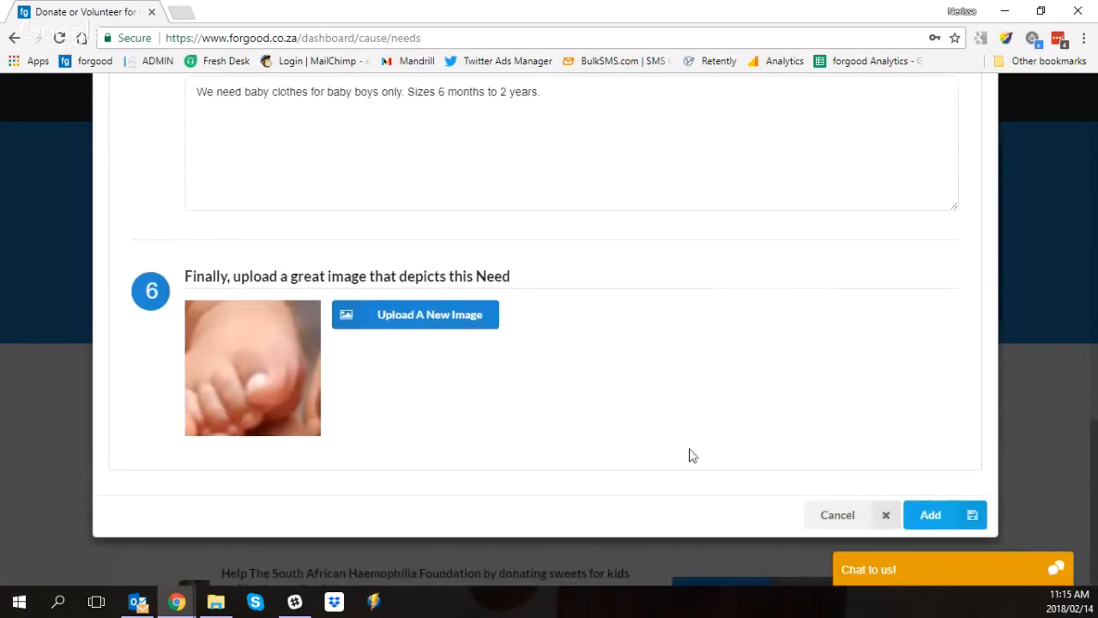
left_click(929, 517)
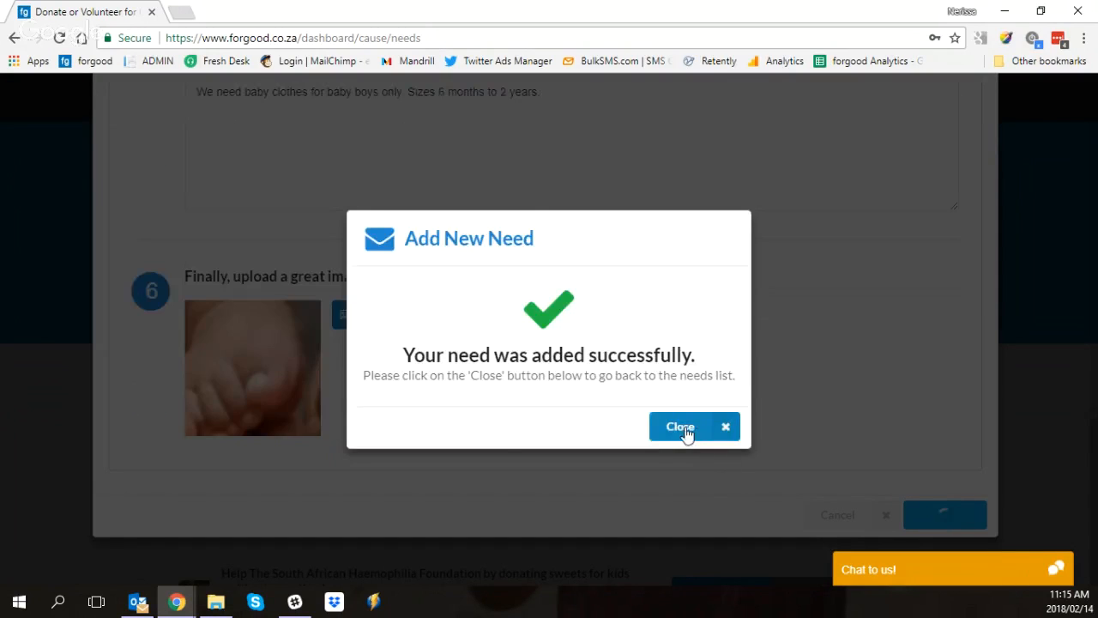
left_click(686, 431)
Step: View the baby clothes need's public page and examine its title, extra information, image, categories and location
scroll(369, 399, "down", 3)
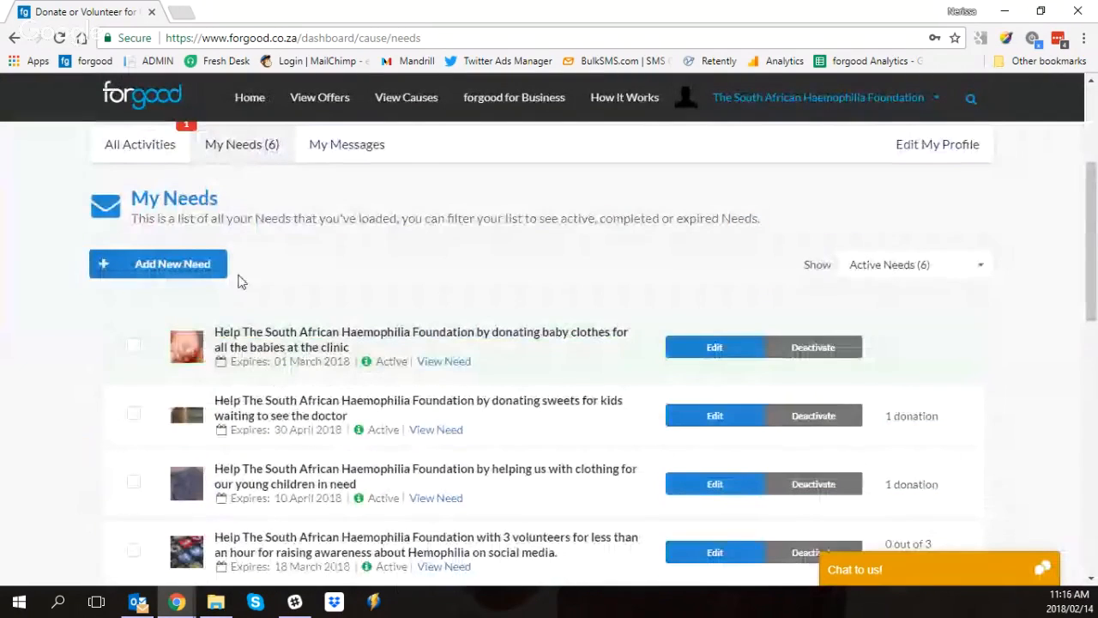
left_click(444, 362)
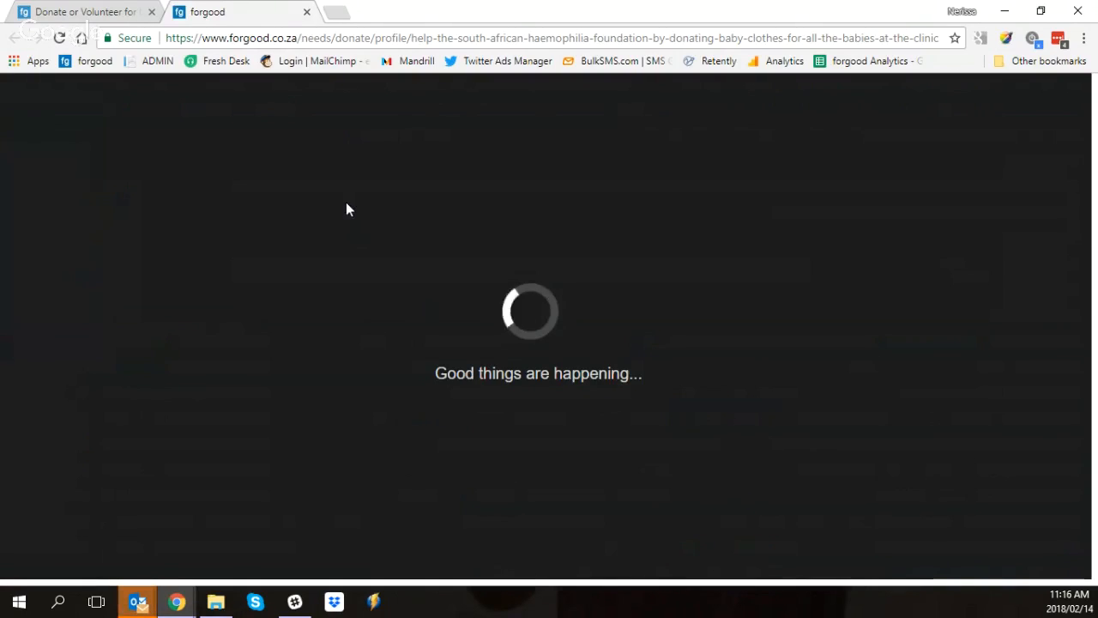
scroll(331, 211, "down", 3)
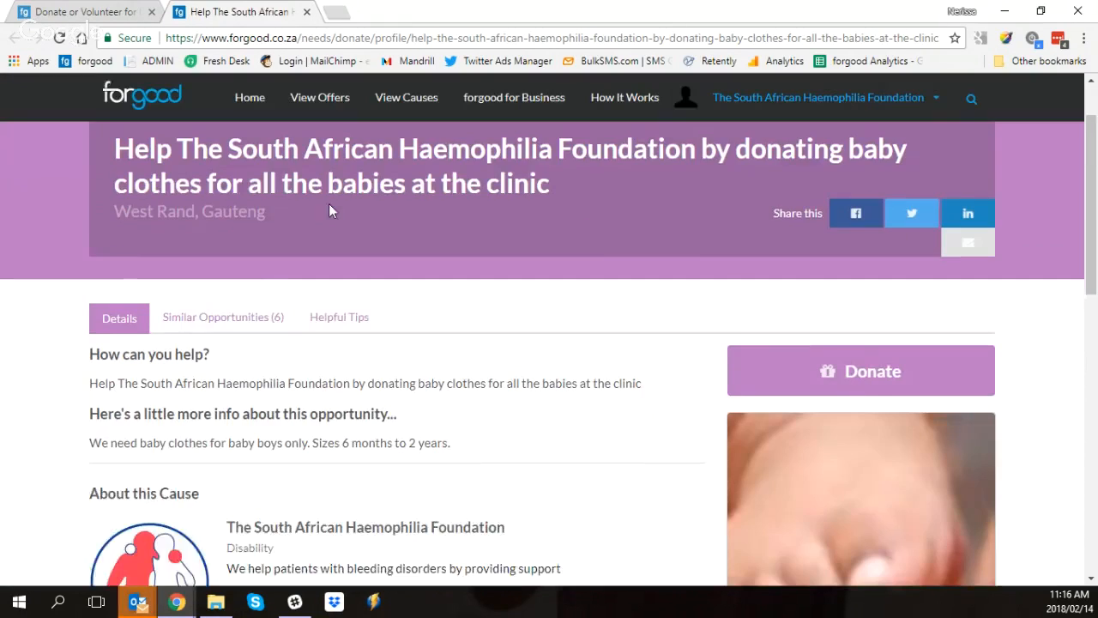
scroll(198, 181, "up", 1)
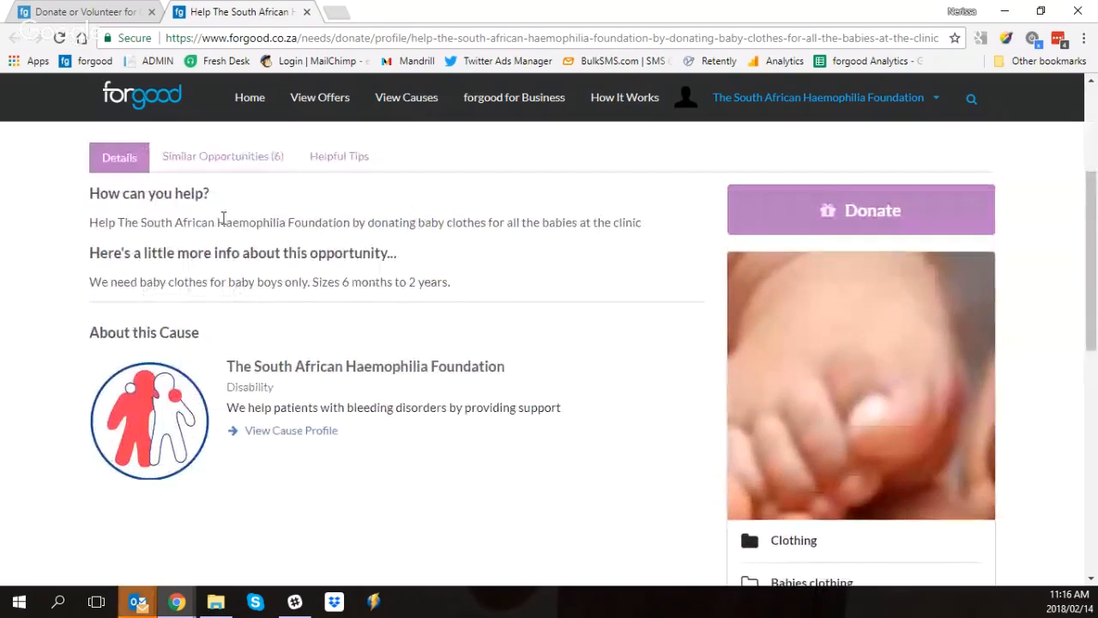
left_click_drag(89, 221, 650, 225)
left_click(652, 229)
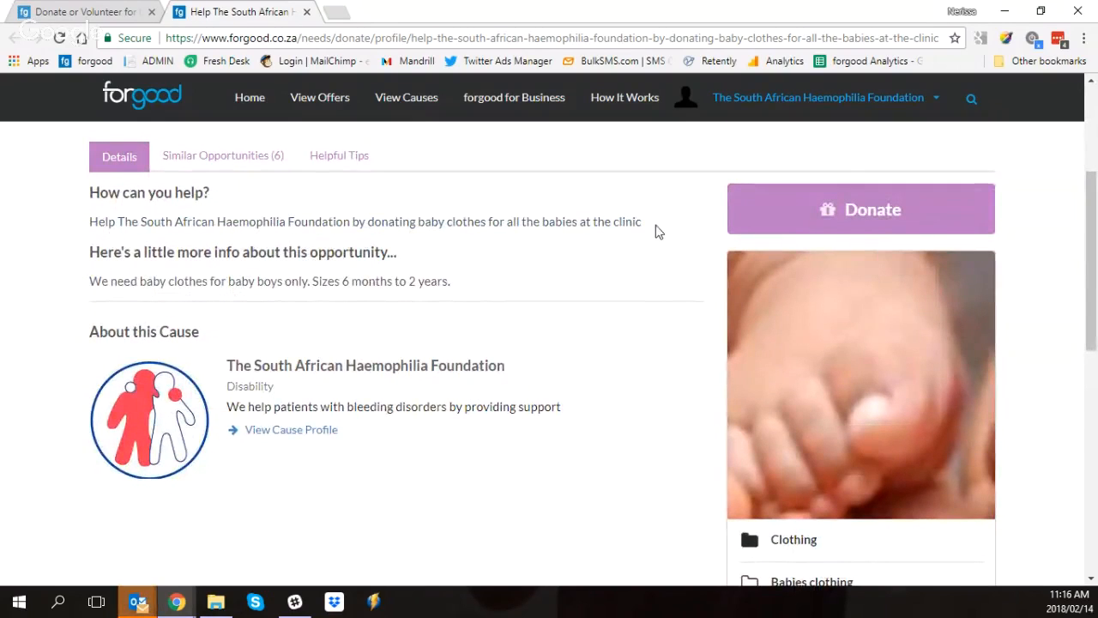
left_click_drag(95, 281, 480, 290)
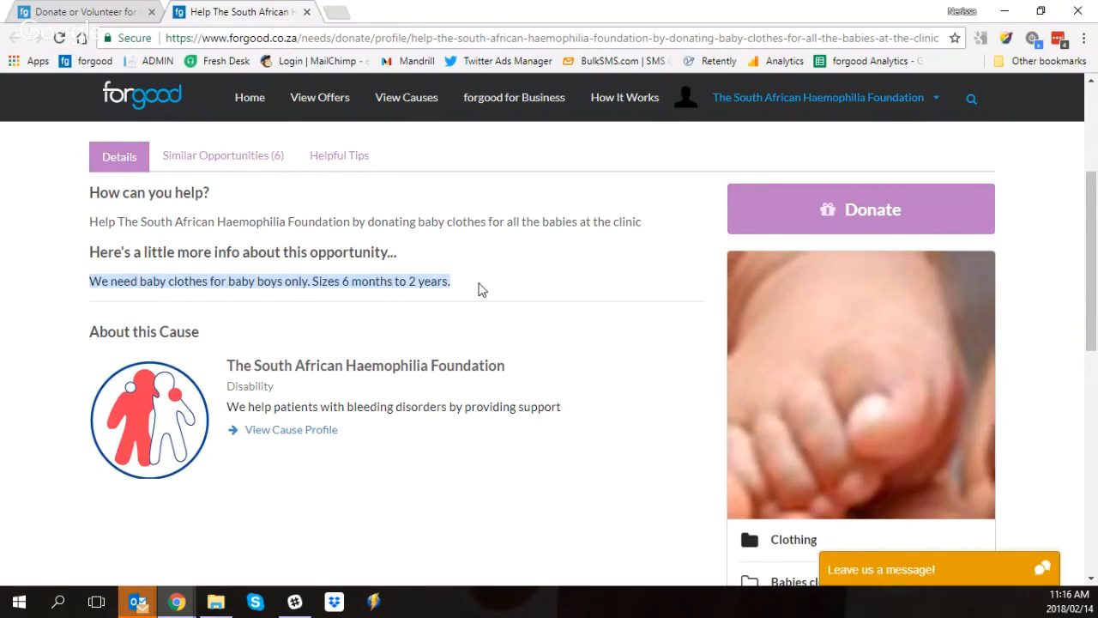
scroll(870, 335, "down", 1)
scroll(852, 316, "down", 2)
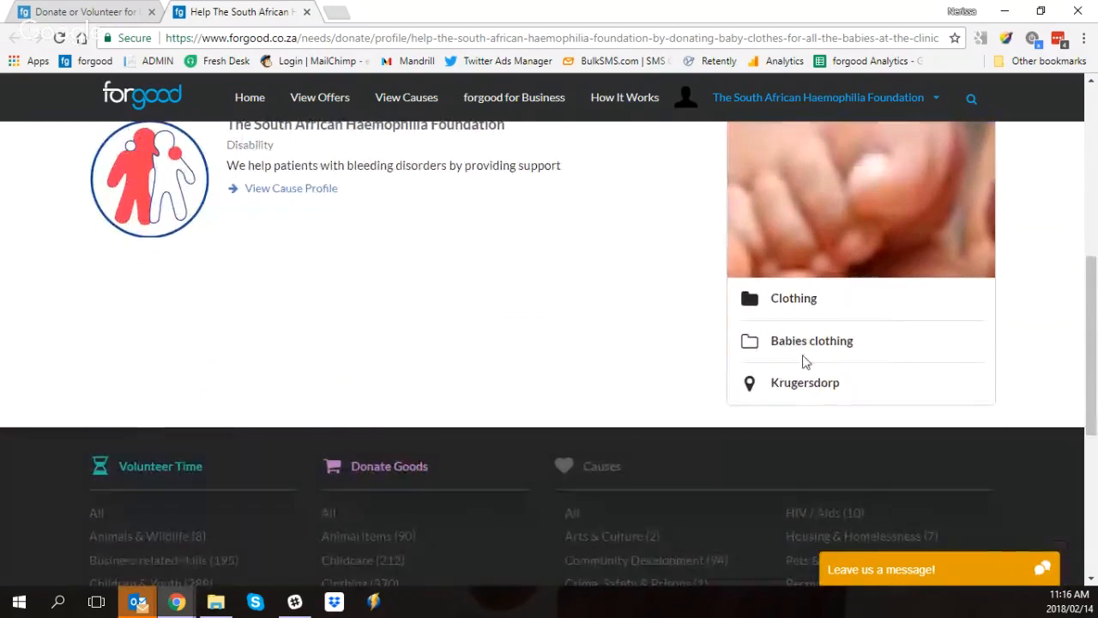
scroll(794, 384, "up", 2)
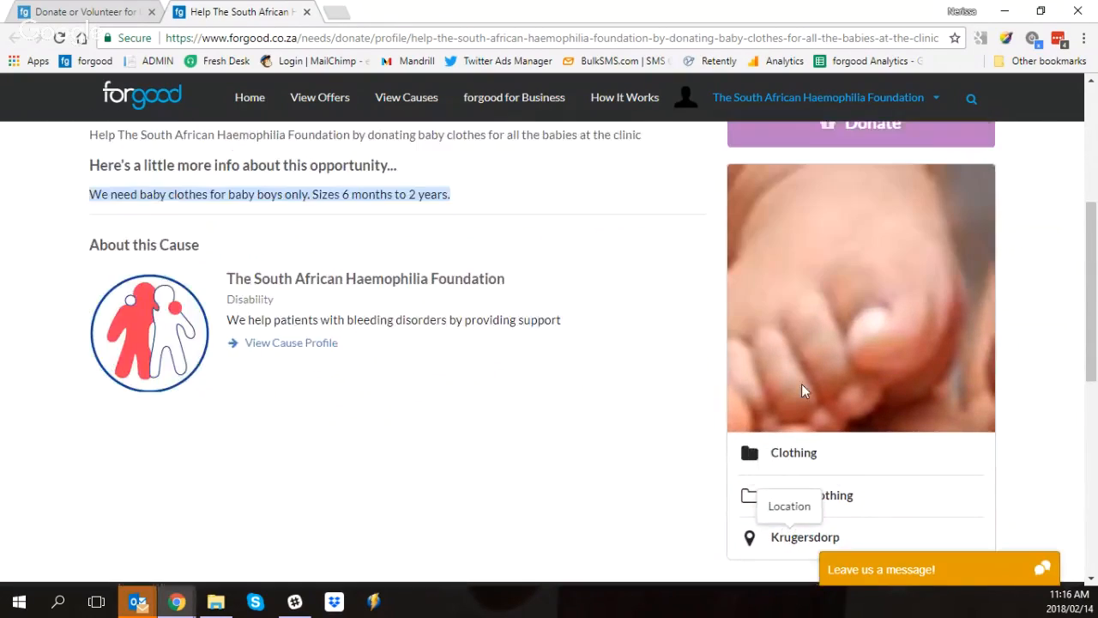
scroll(524, 454, "up", 3)
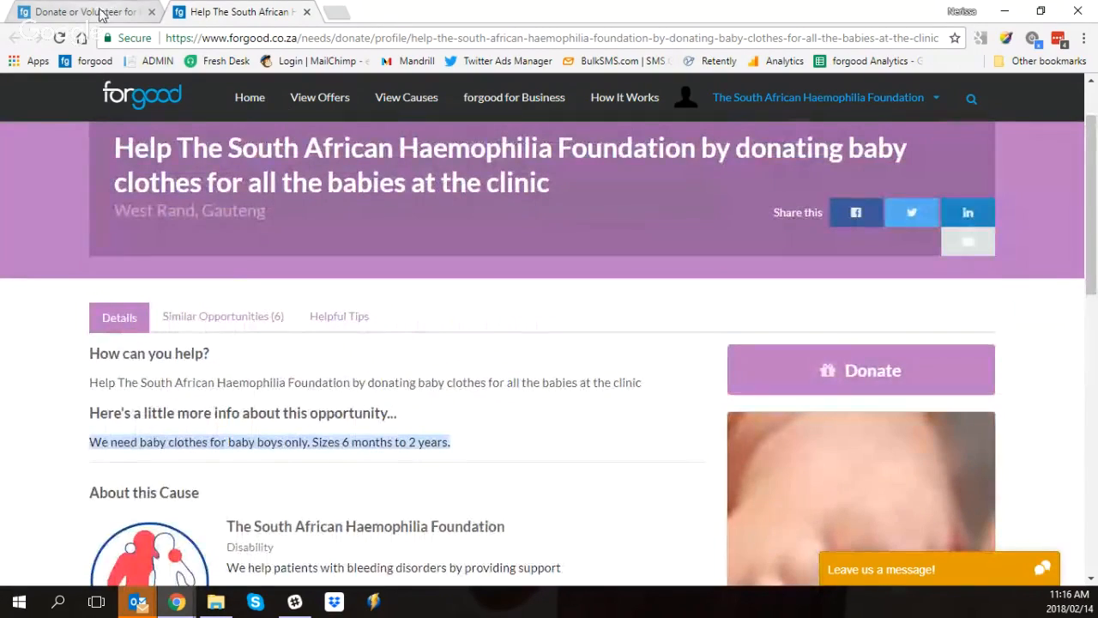
Step: Edit the baby clothes need by appending "We also need for older toddlers" to its extra information and save it
left_click(90, 12)
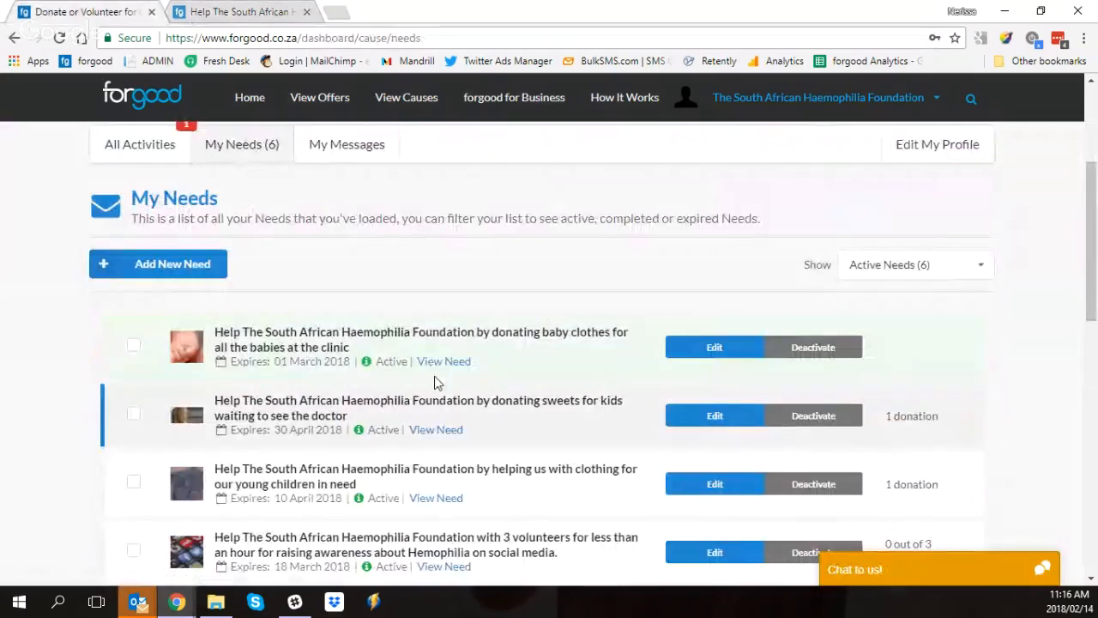
left_click(704, 350)
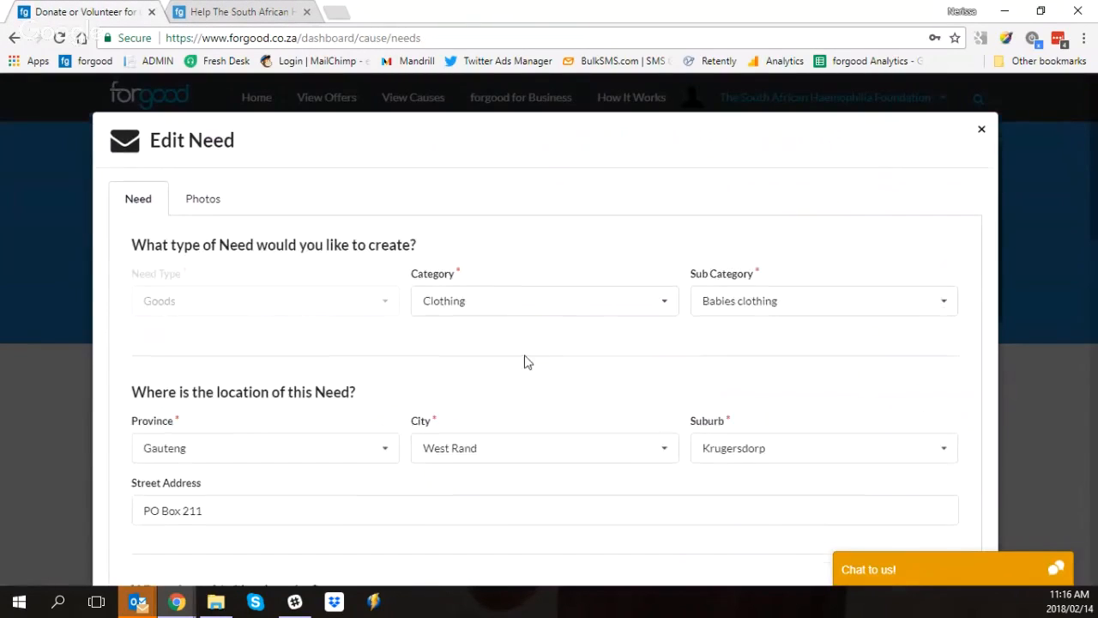
scroll(525, 363, "down", 3)
scroll(529, 379, "down", 3)
scroll(537, 380, "up", 4)
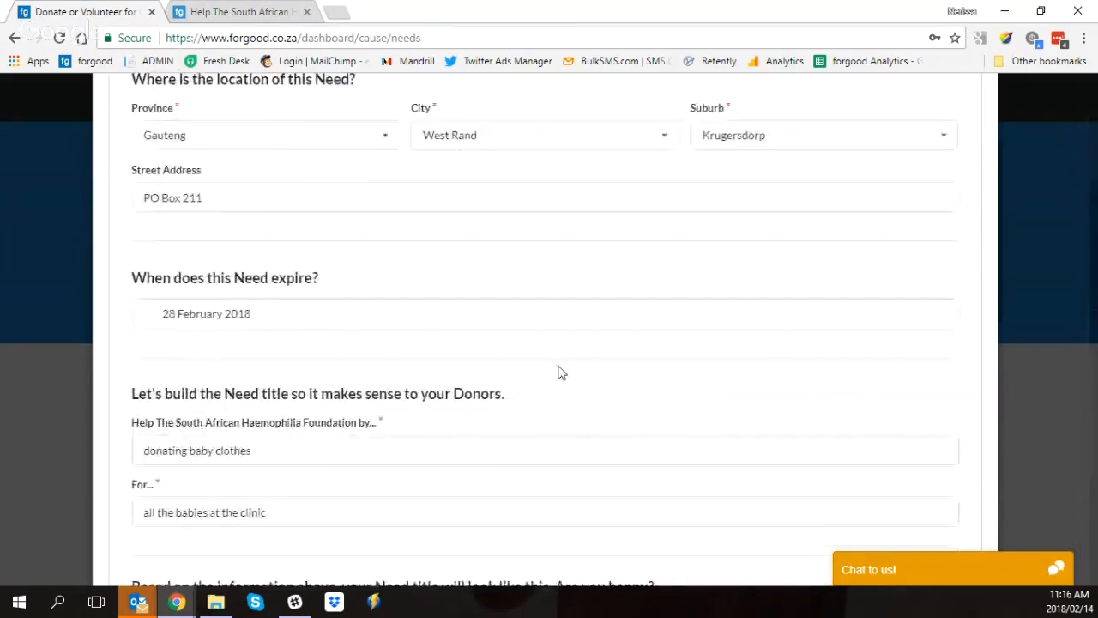
scroll(558, 373, "down", 5)
left_click(513, 348)
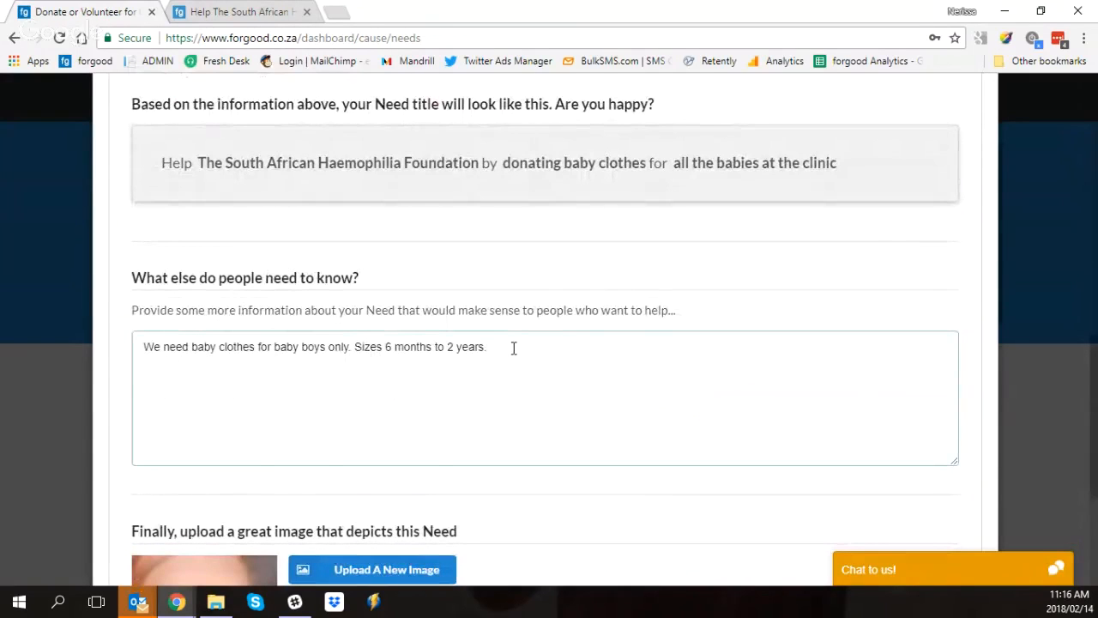
type("We also need for older toddlers")
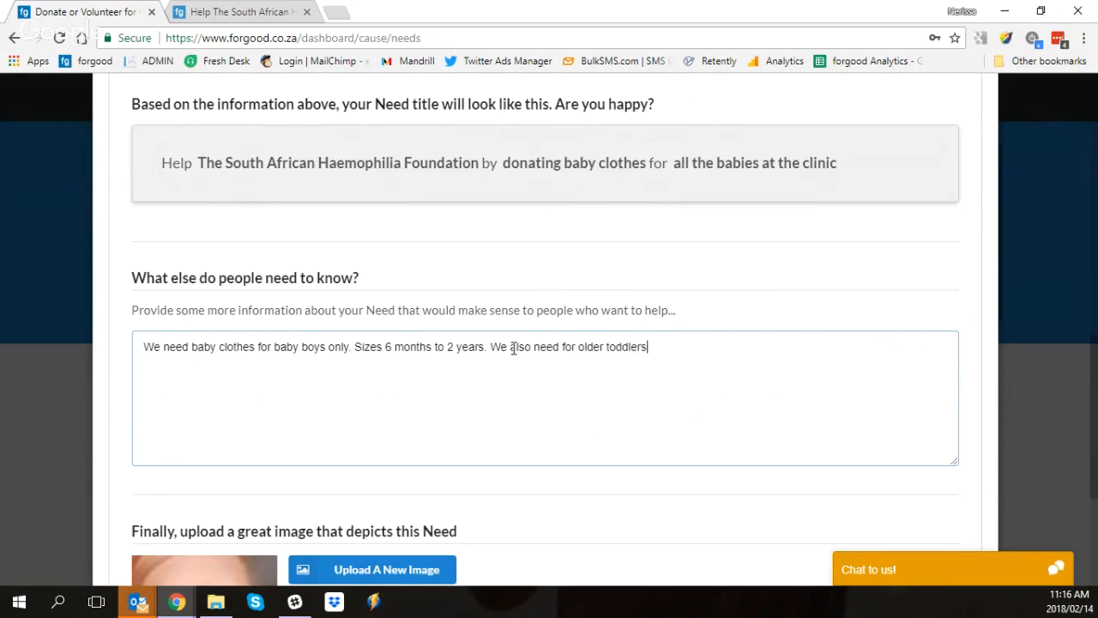
scroll(991, 449, "down", 3)
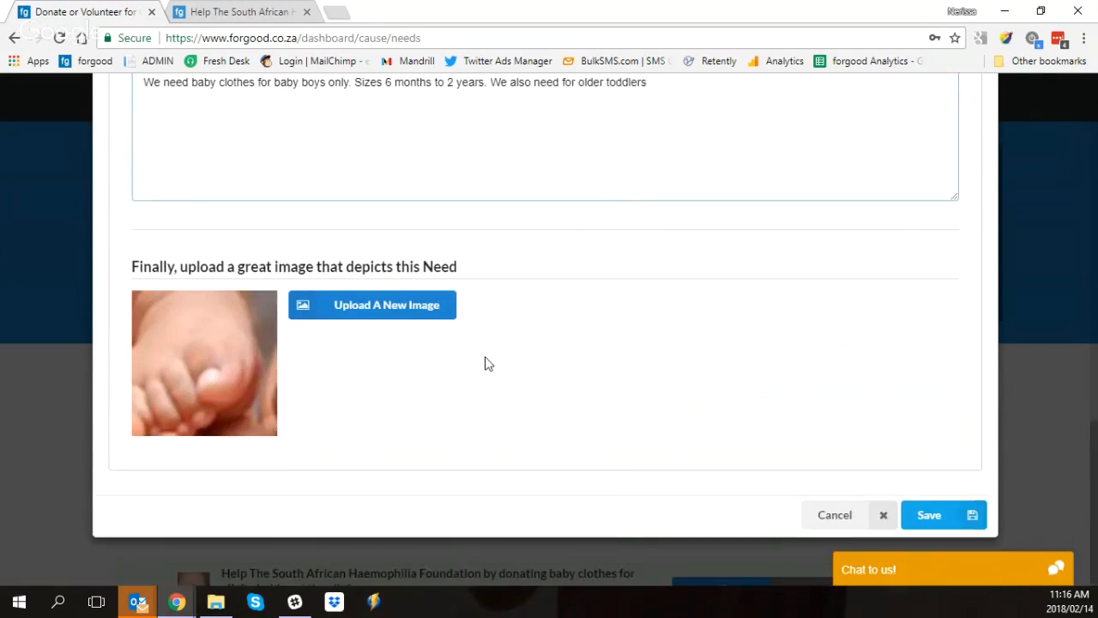
left_click(944, 513)
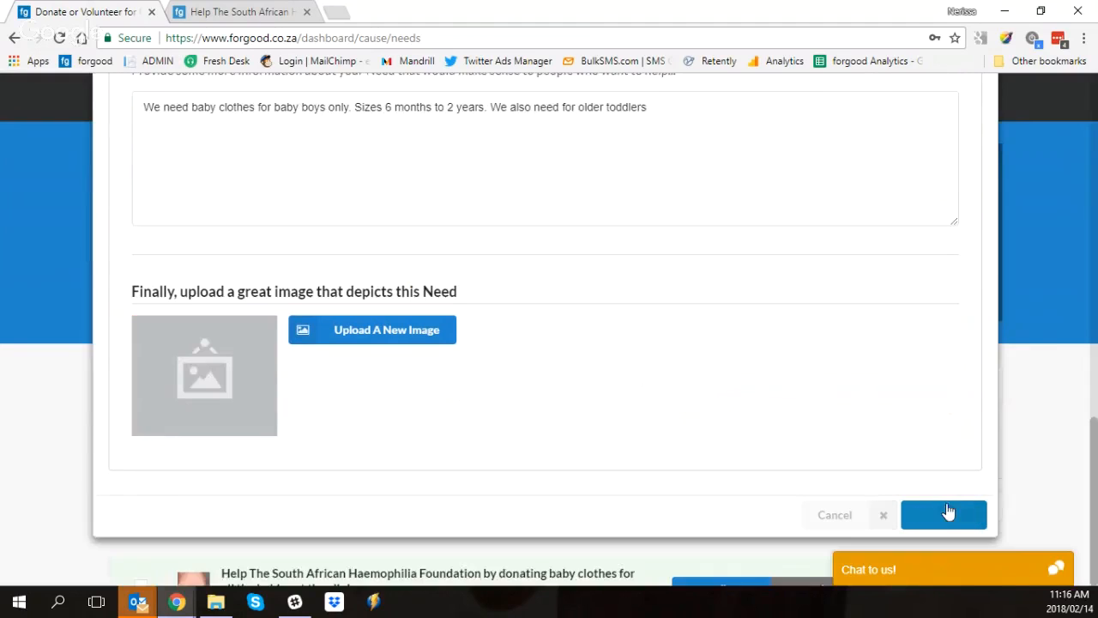
Step: Deactivate the baby clothes need in the list of active needs
scroll(459, 415, "down", 3)
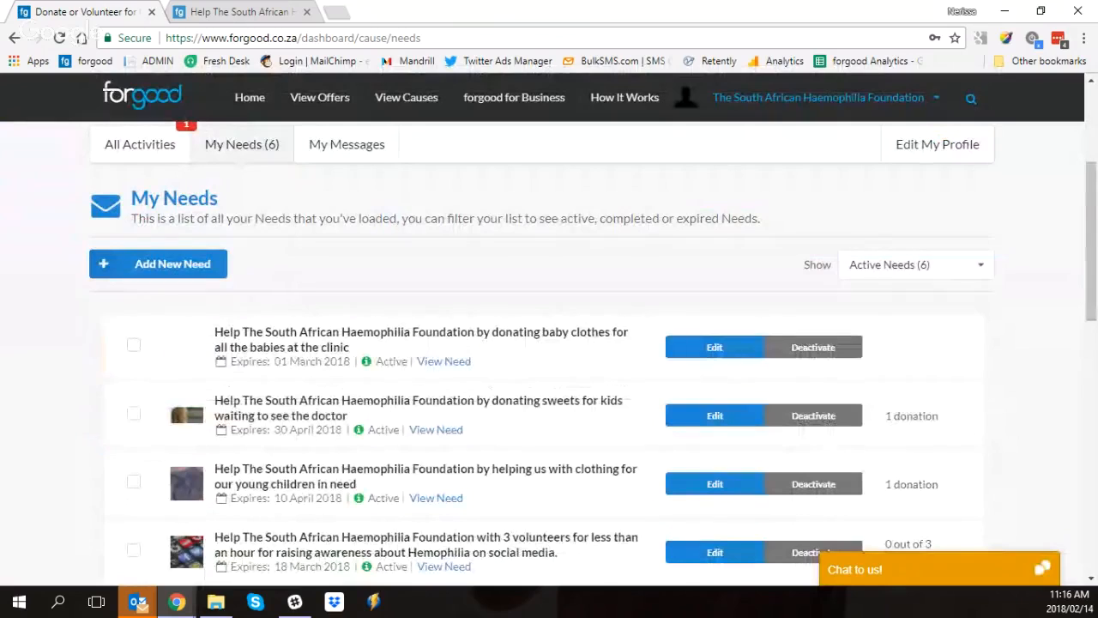
left_click(820, 350)
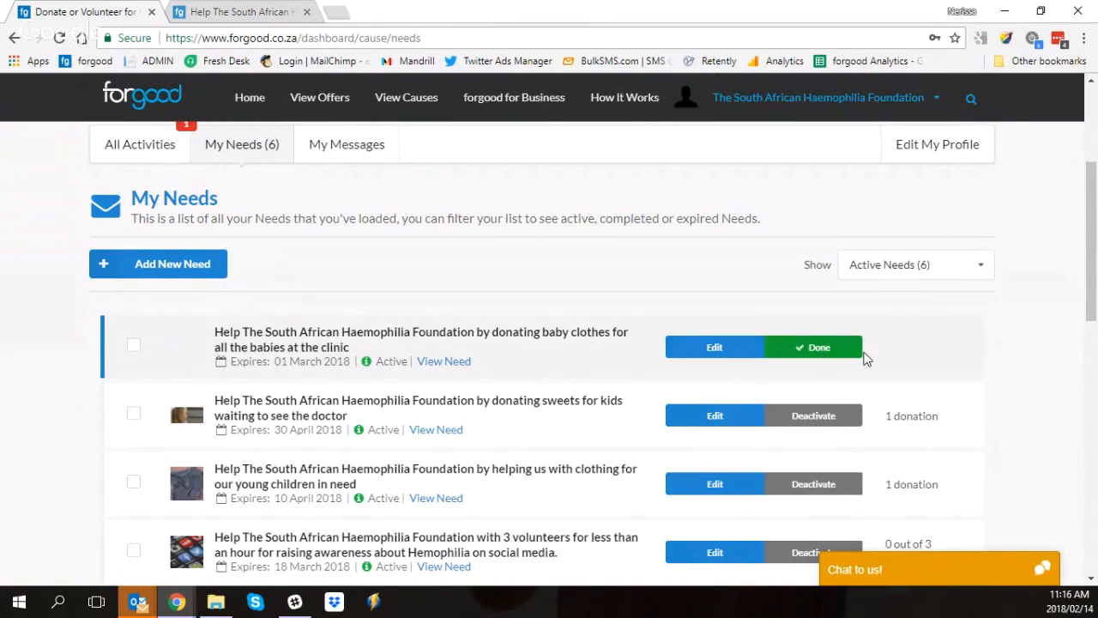
scroll(839, 344, "down", 2)
scroll(839, 344, "down", 1)
scroll(830, 346, "up", 2)
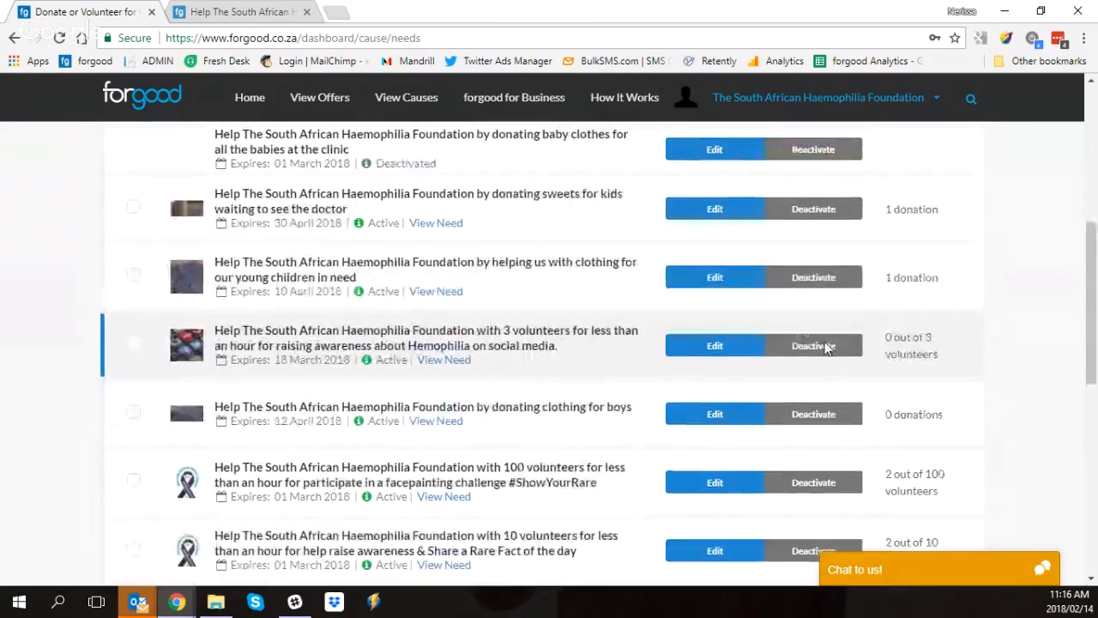
scroll(824, 335, "up", 2)
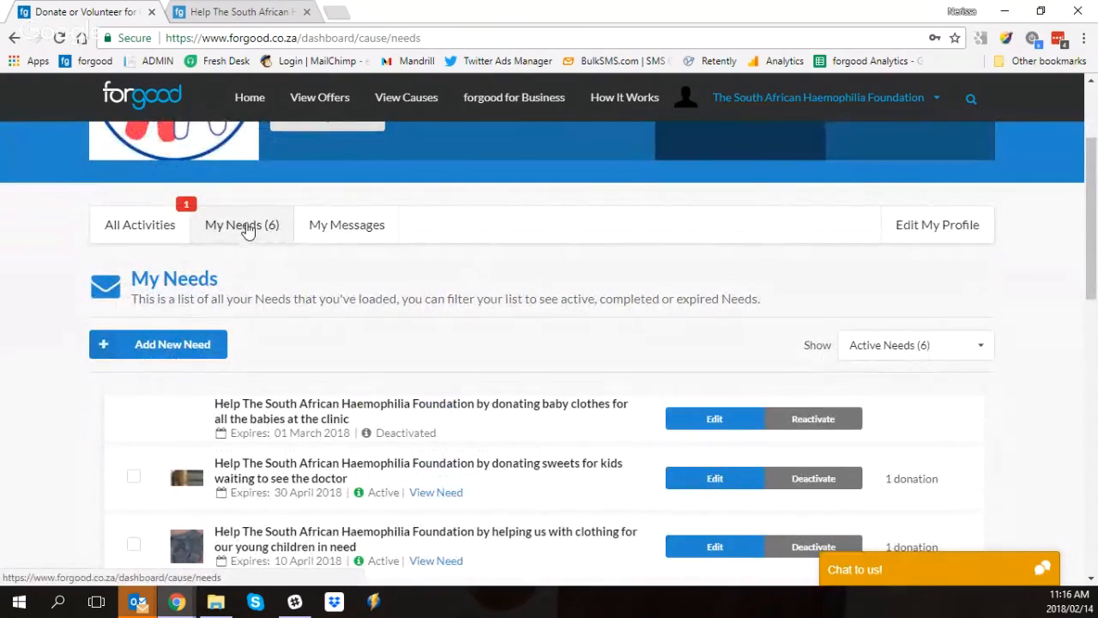
Step: Examine the status filter options for the needs list without choosing a different one
left_click(911, 347)
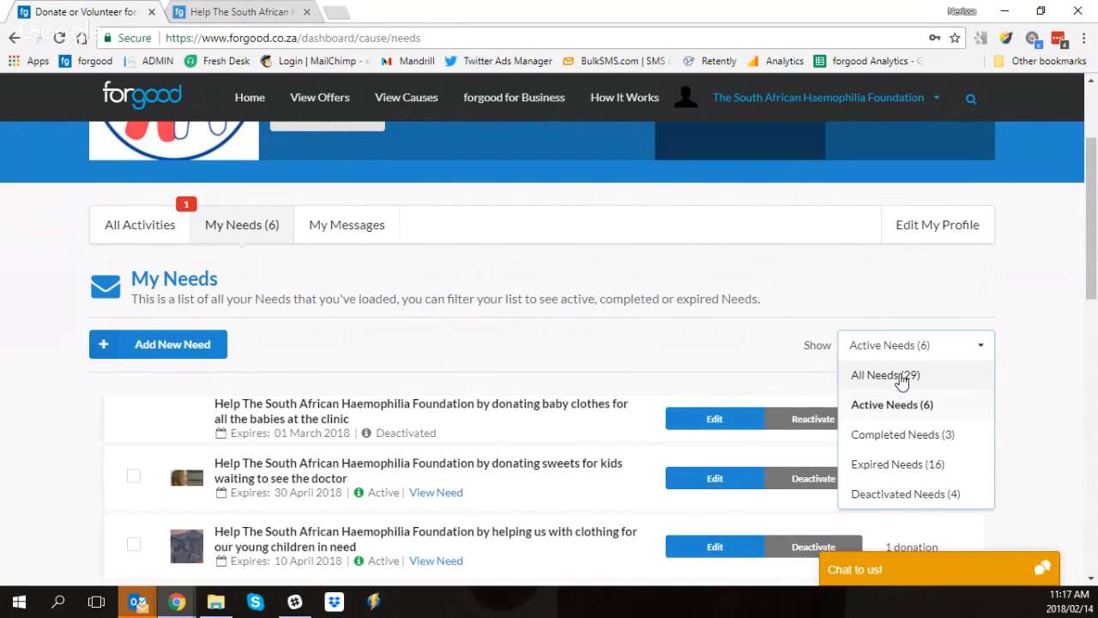
scroll(897, 395, "down", 1)
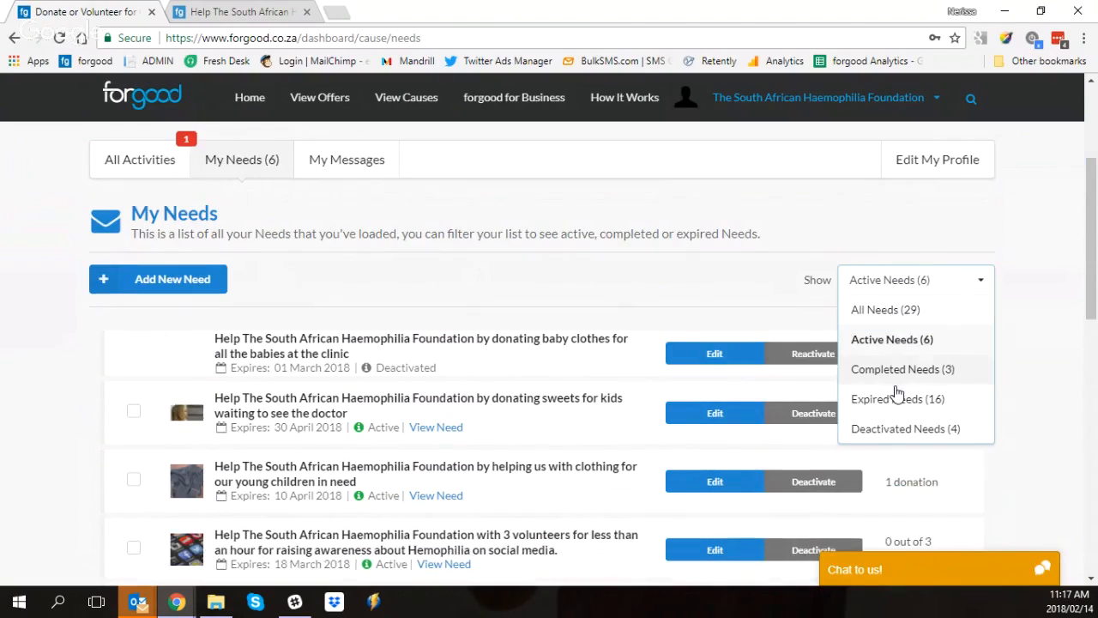
scroll(903, 361, "down", 1)
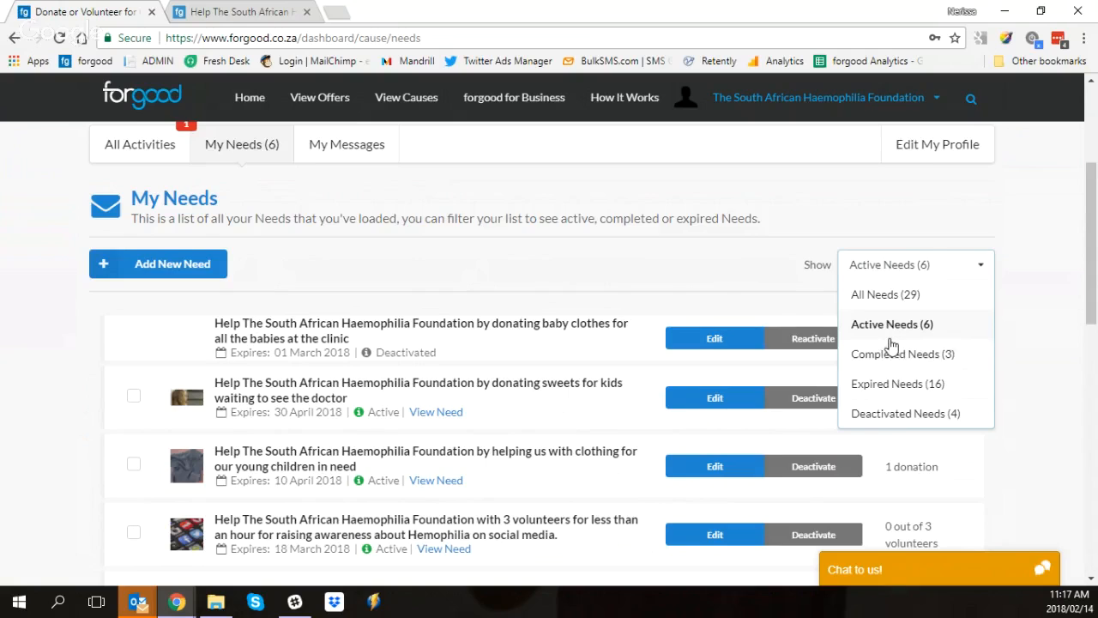
scroll(892, 352, "down", 1)
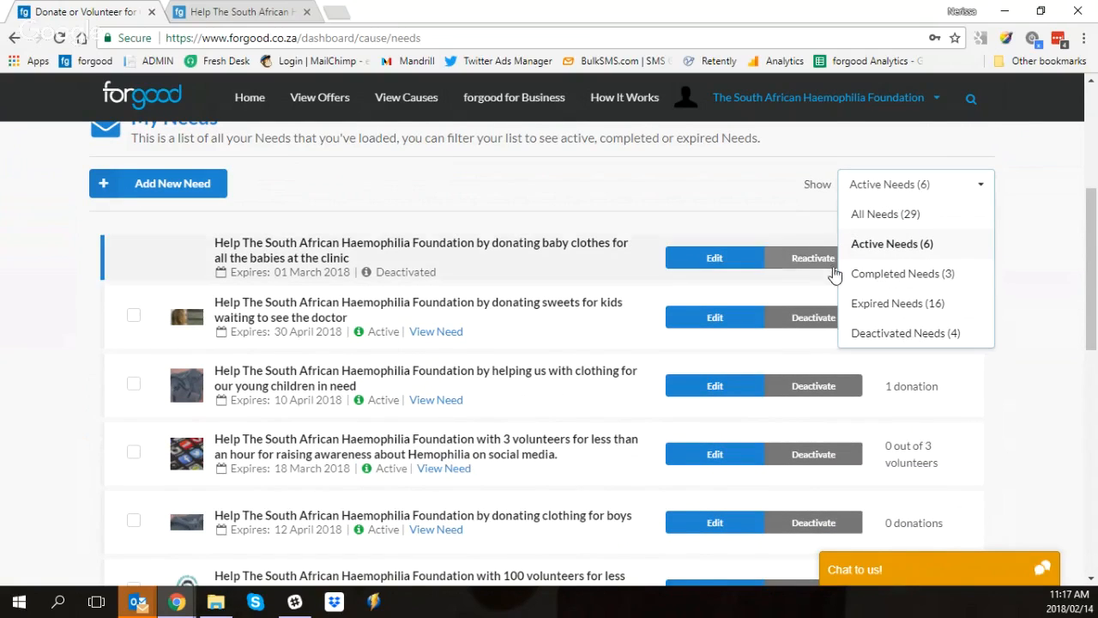
scroll(967, 365, "down", 2)
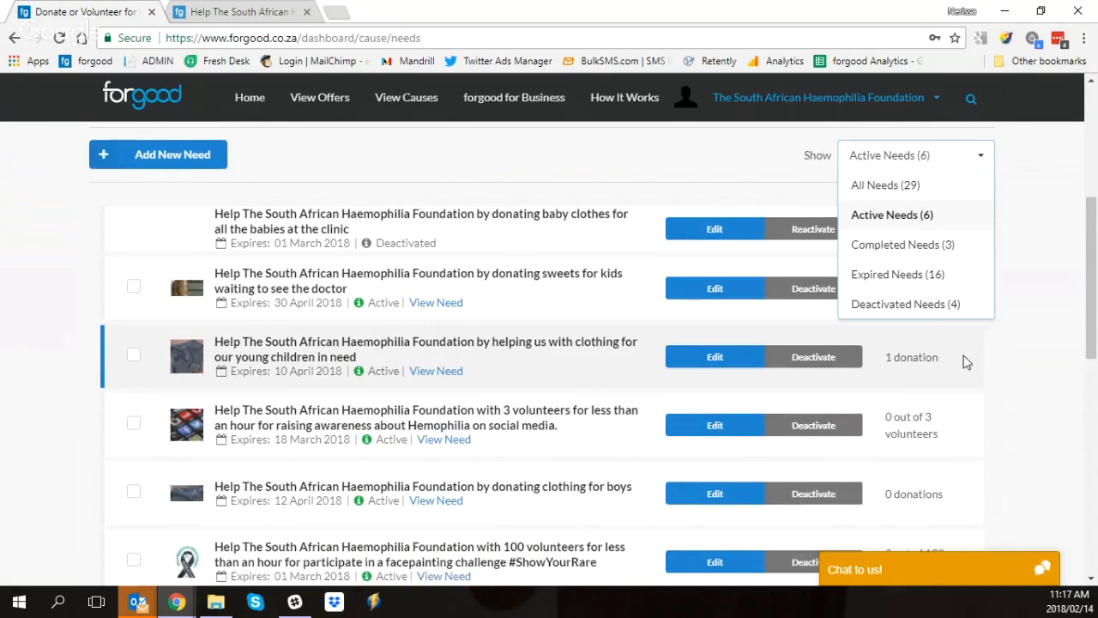
scroll(969, 361, "up", 3)
left_click(811, 298)
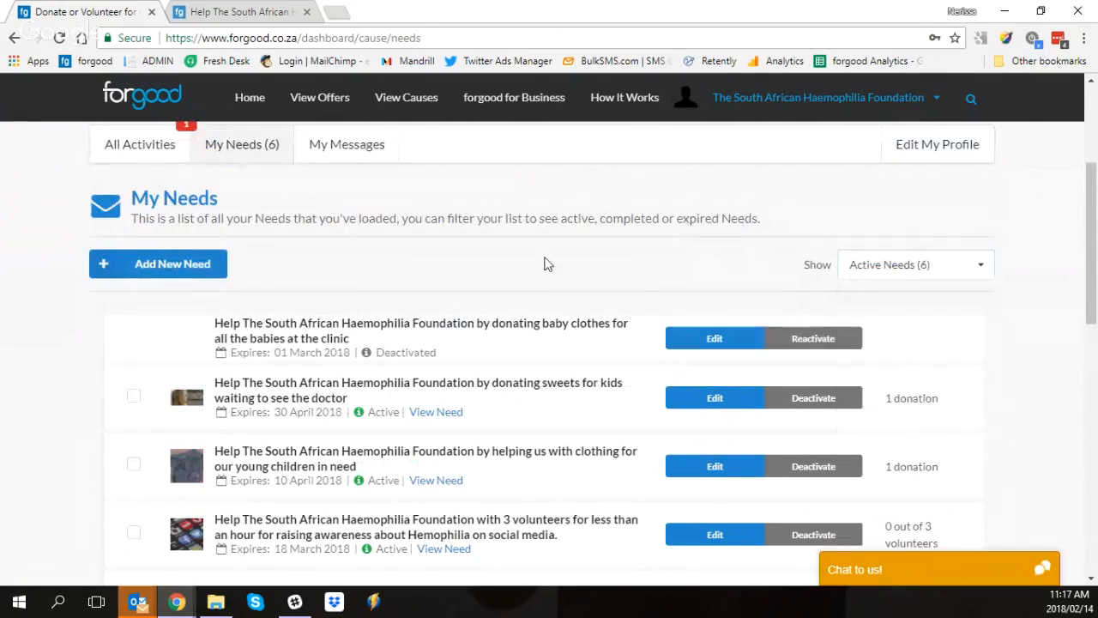
Step: Go to the cause's messages, filter them to All Messages and show the filter choices again
scroll(493, 240, "up", 1)
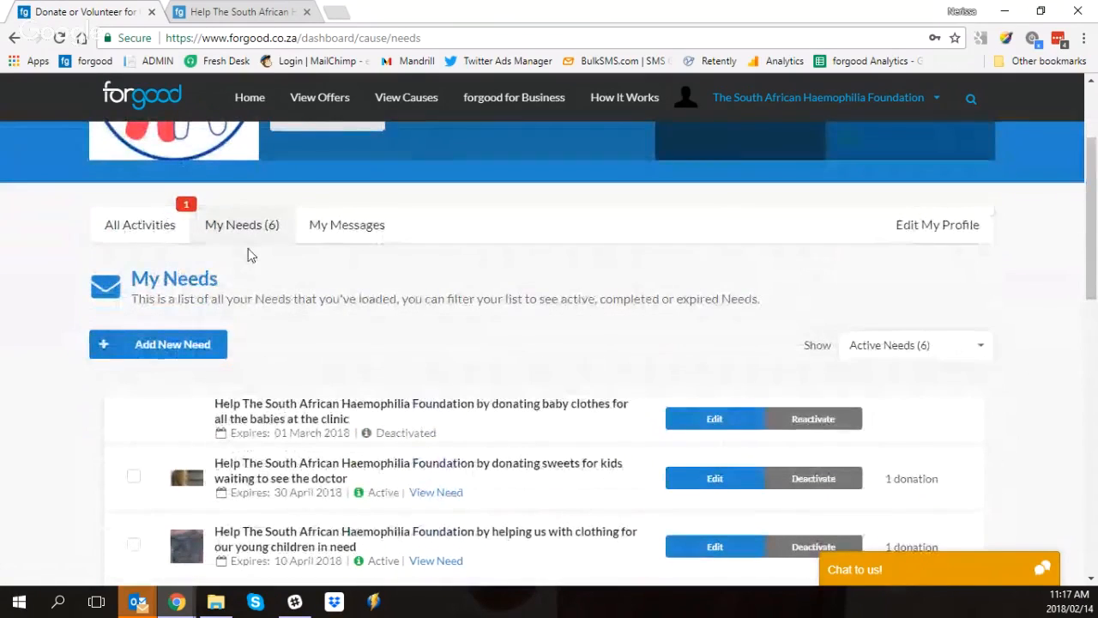
left_click(341, 231)
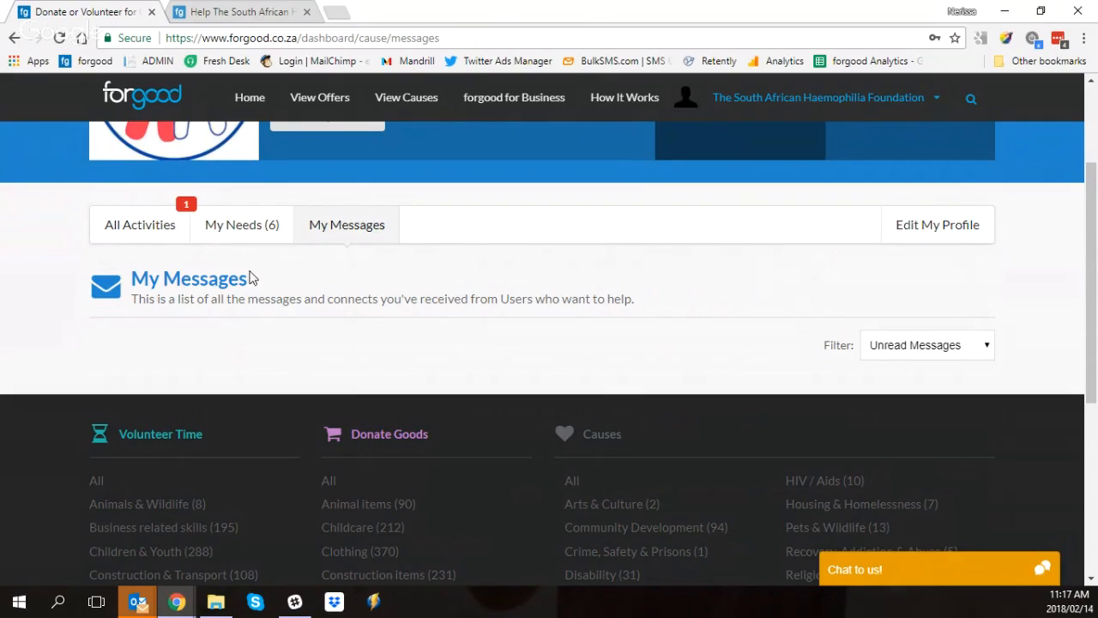
left_click(872, 345)
left_click(892, 369)
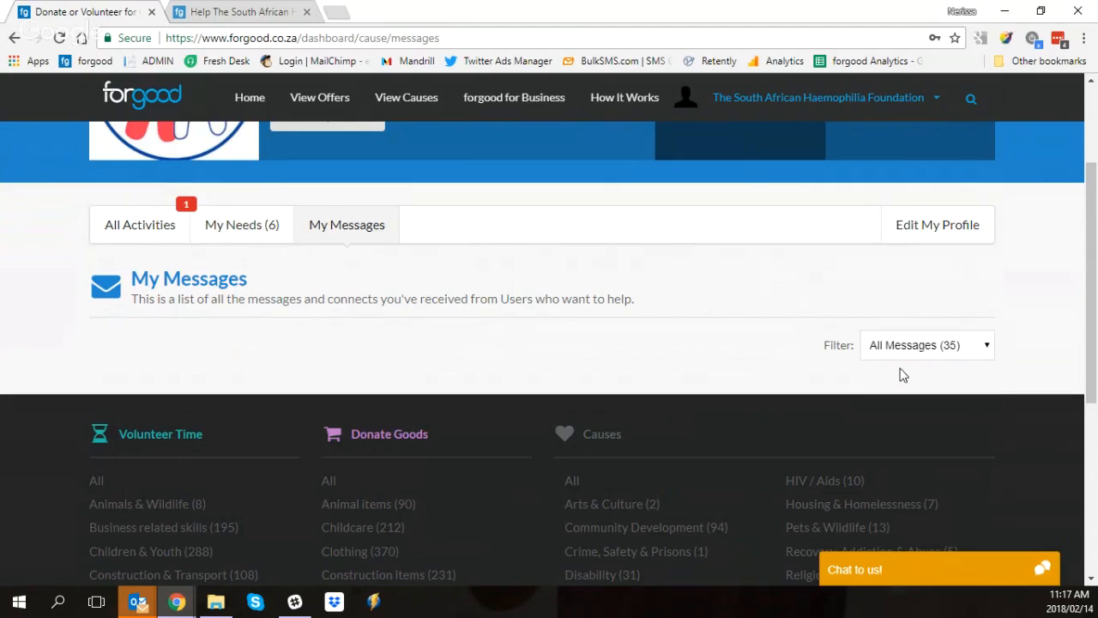
left_click(888, 348)
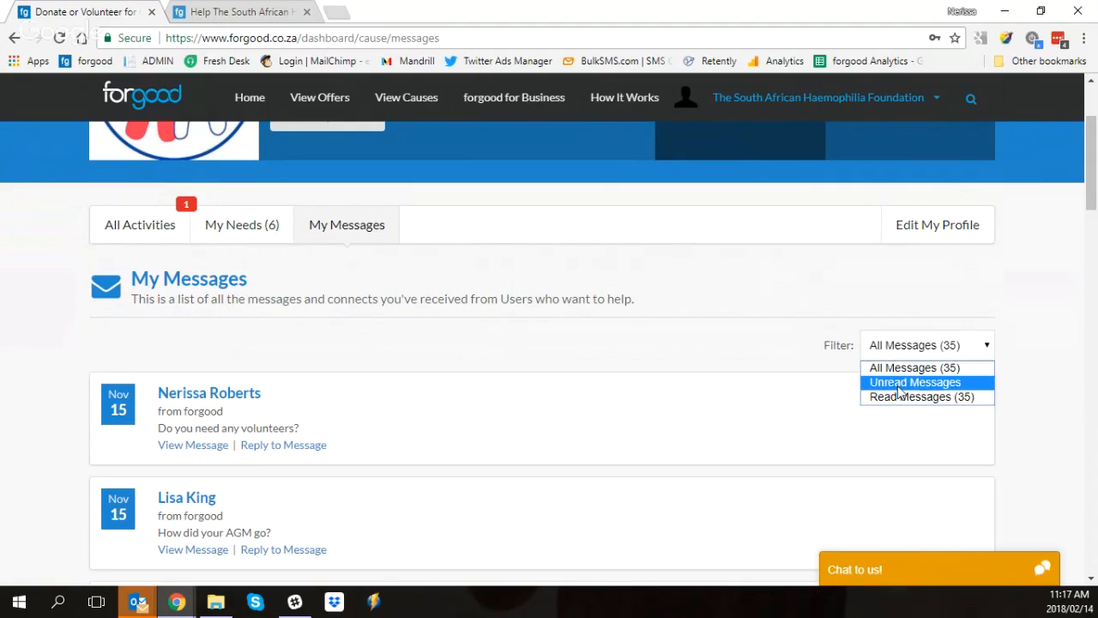
Step: Close the filter choices without changing them and expand the full text of the 9 June message
left_click(366, 358)
scroll(345, 324, "down", 3)
scroll(345, 316, "down", 3)
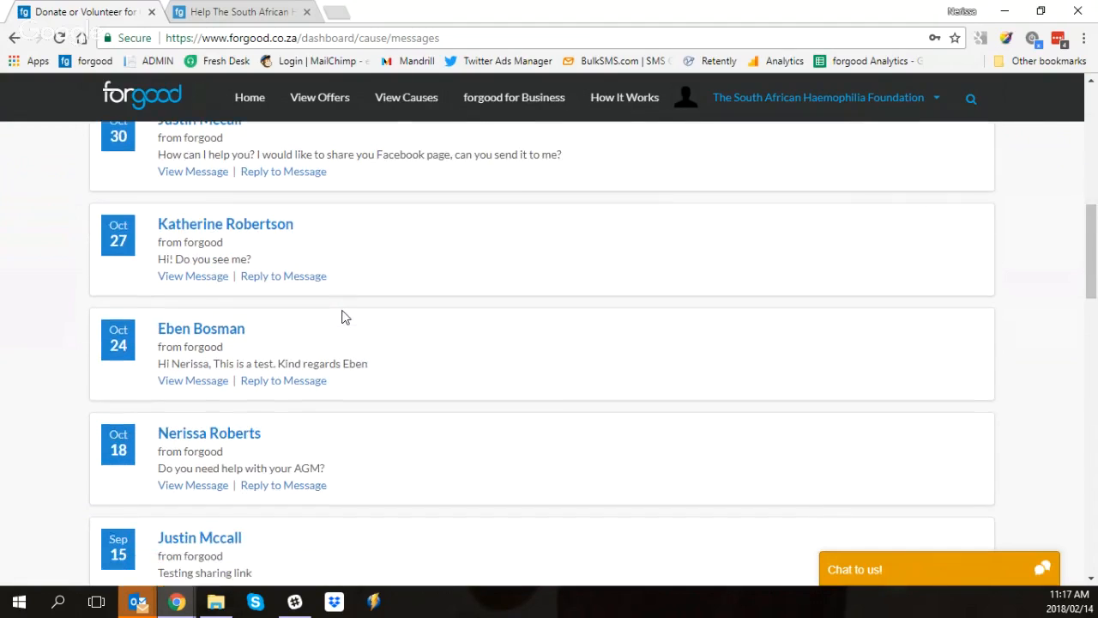
scroll(315, 349, "down", 12)
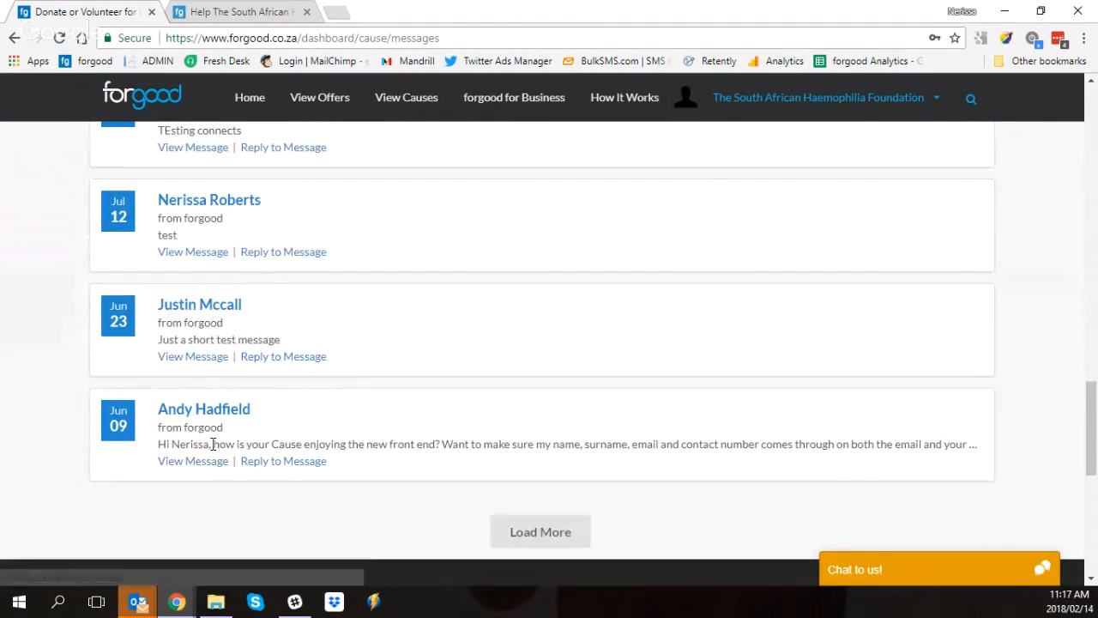
left_click(203, 461)
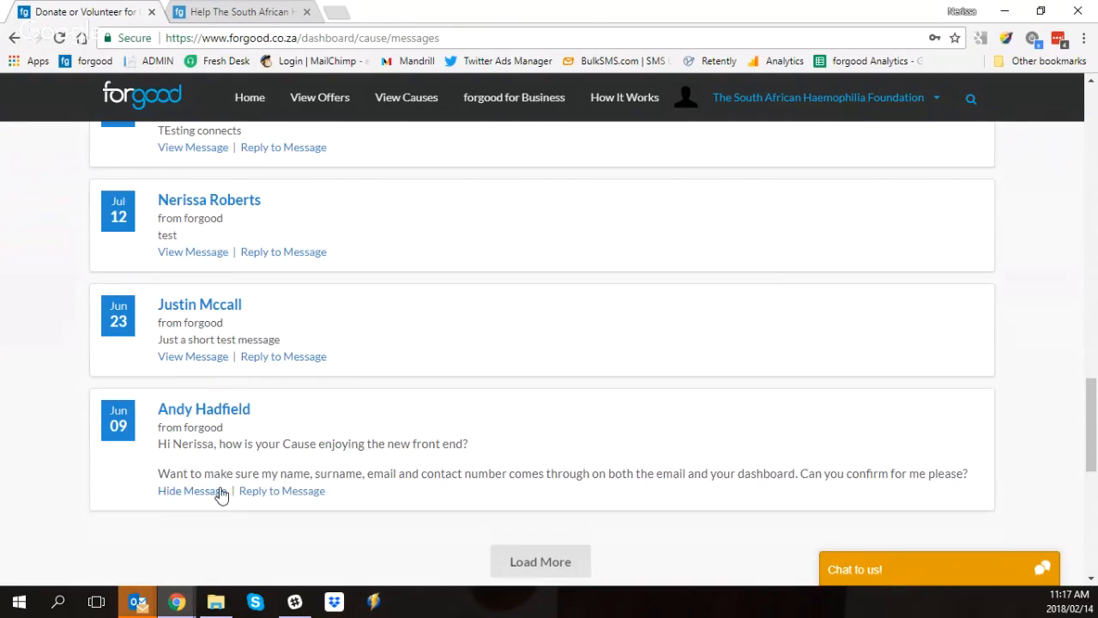
Step: Expand the 23 June test message and start an e-mail reply to the 9 June message
scroll(289, 417, "up", 1)
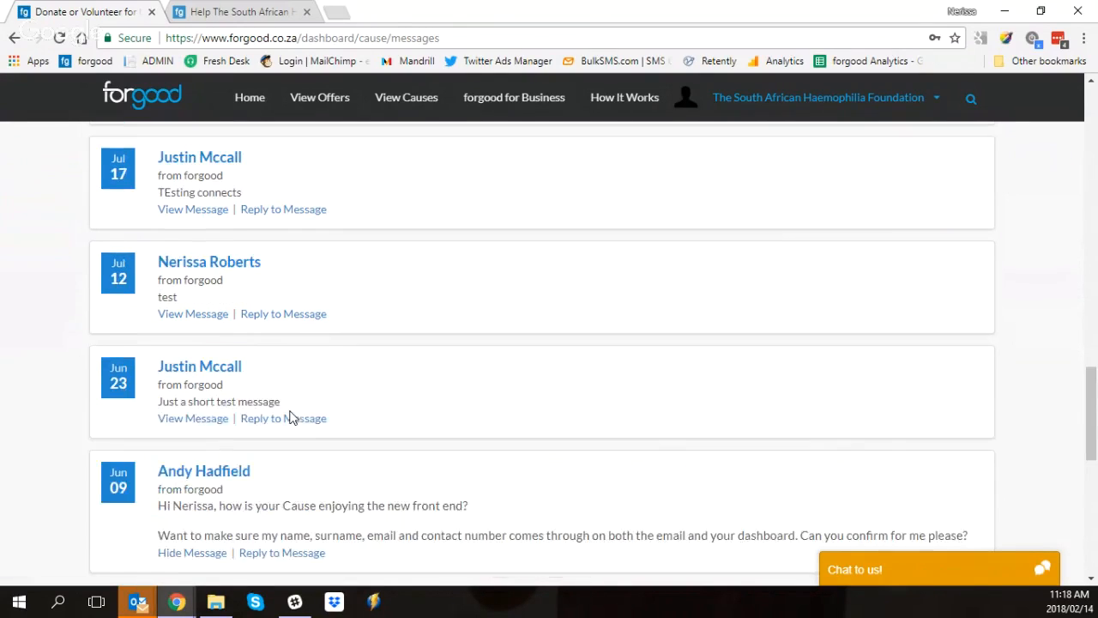
left_click(188, 438)
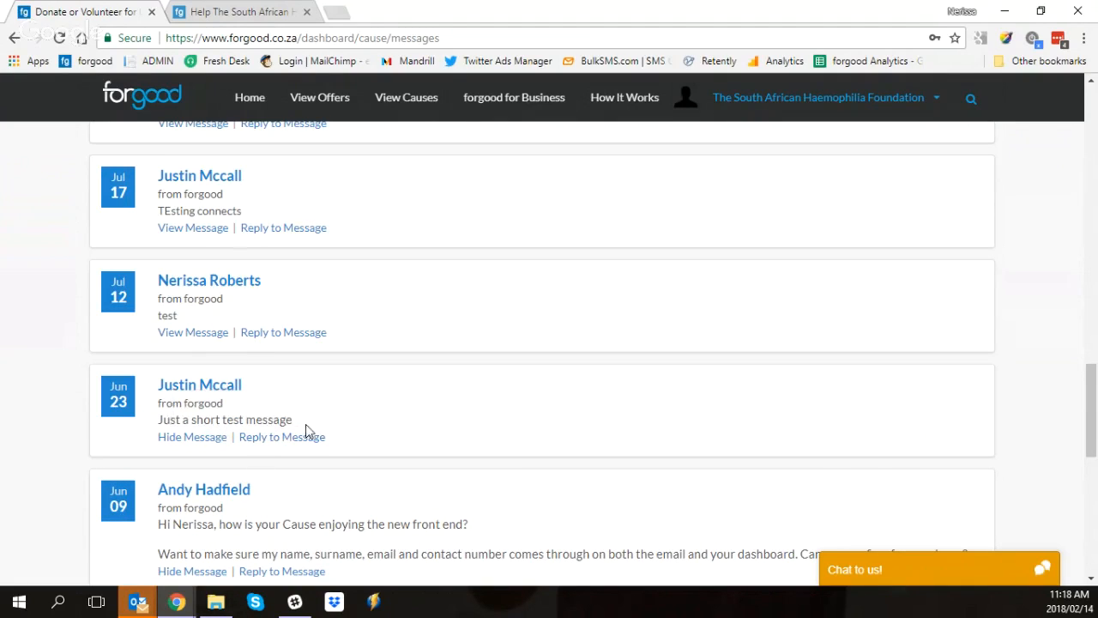
scroll(283, 449, "down", 2)
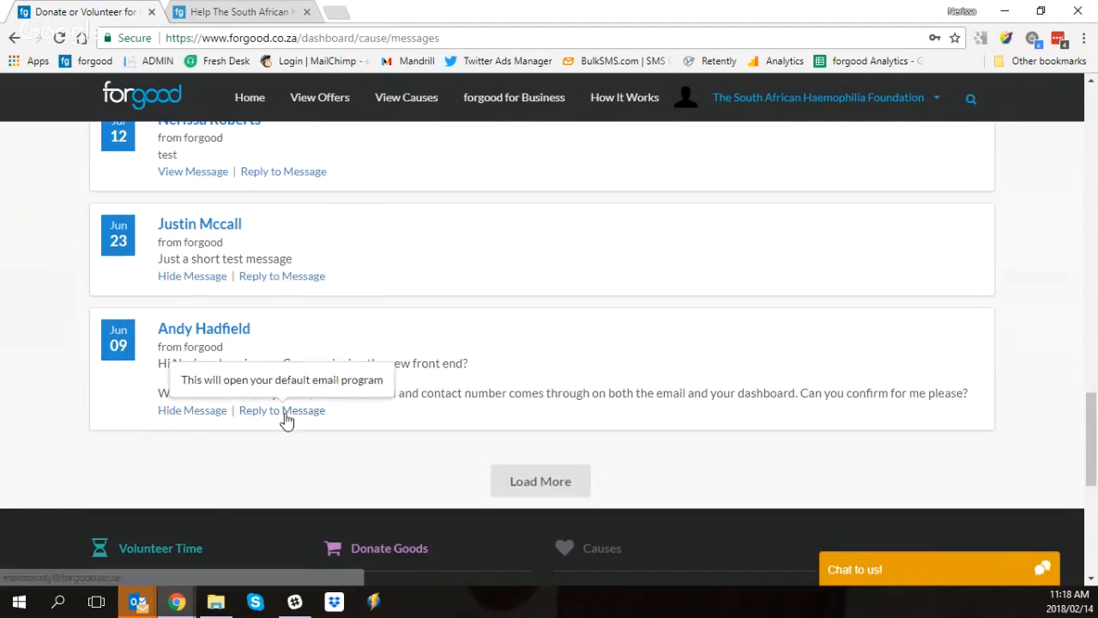
left_click(270, 412)
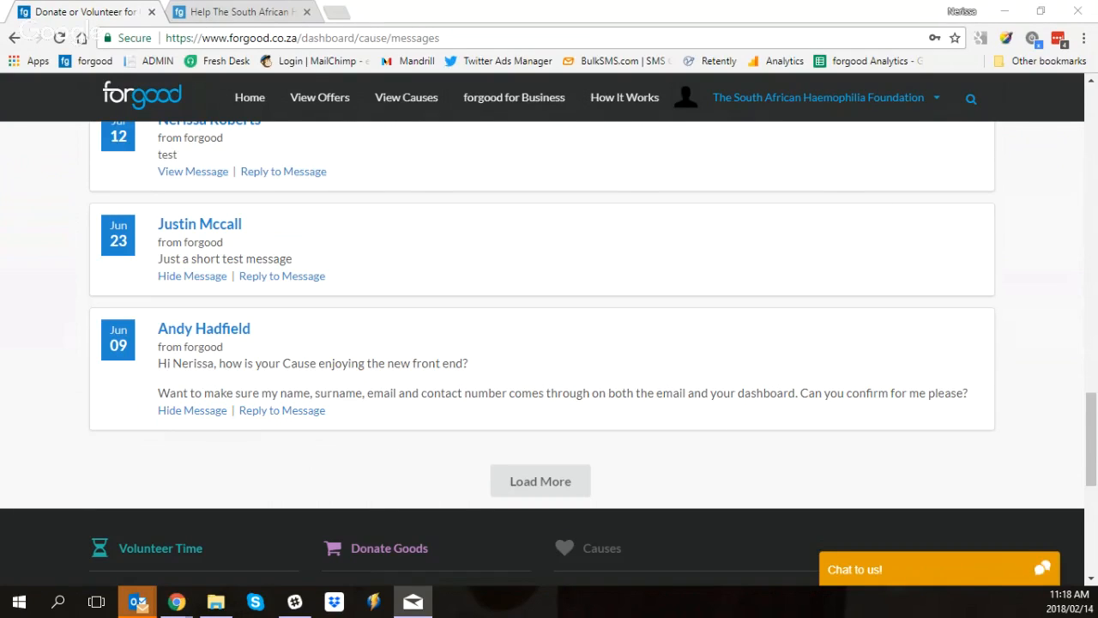
Step: Open the cause's profile for editing and look over its Cause Details section
scroll(990, 160, "up", 15)
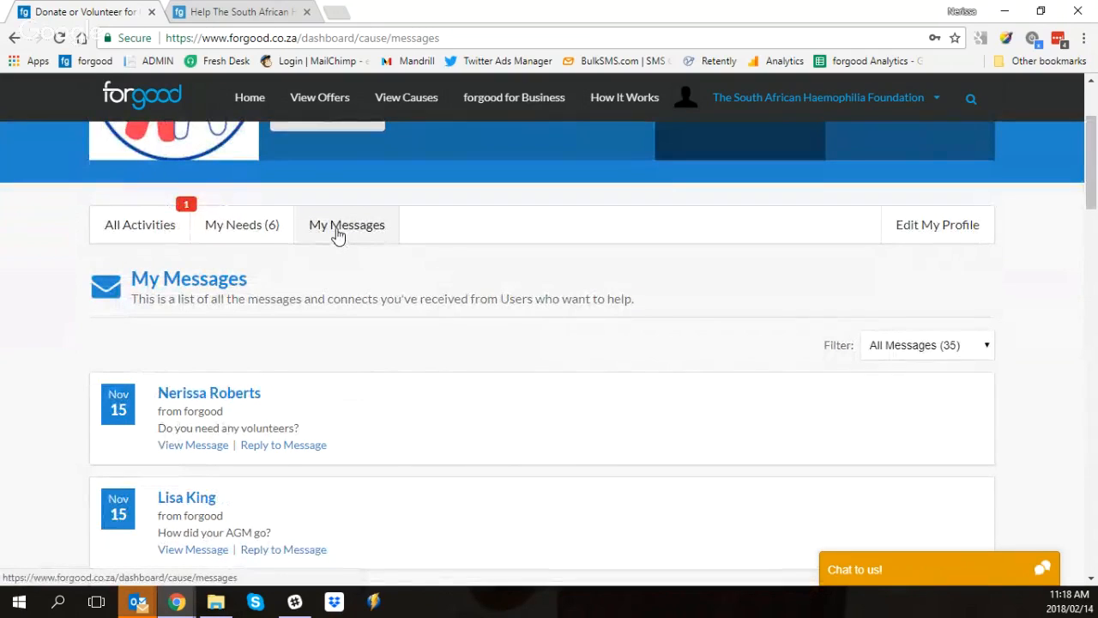
left_click(930, 227)
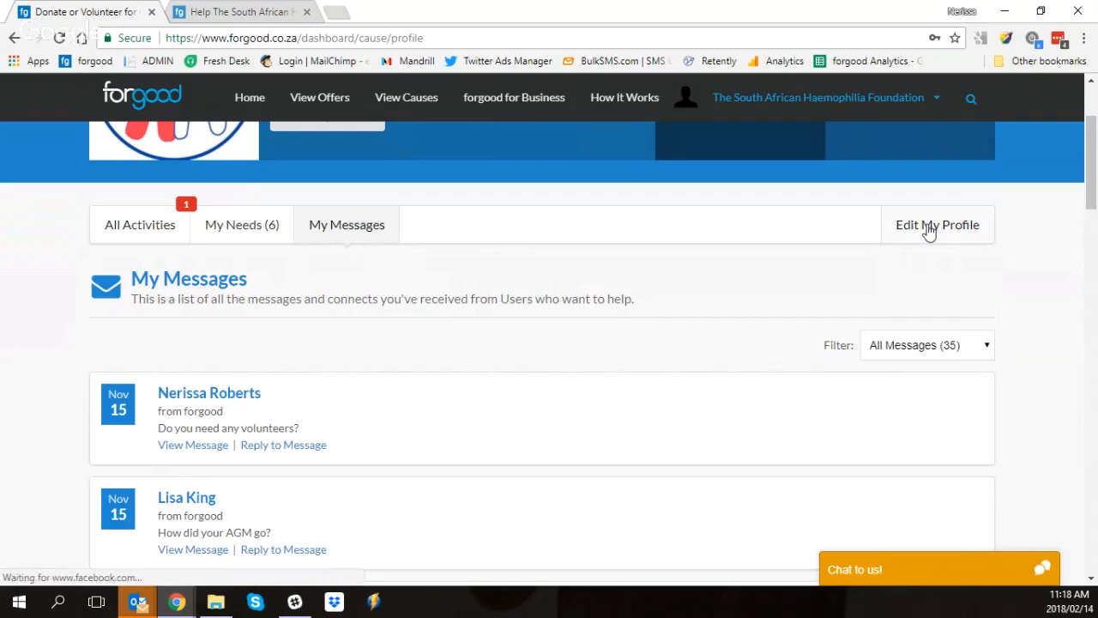
scroll(546, 283, "down", 2)
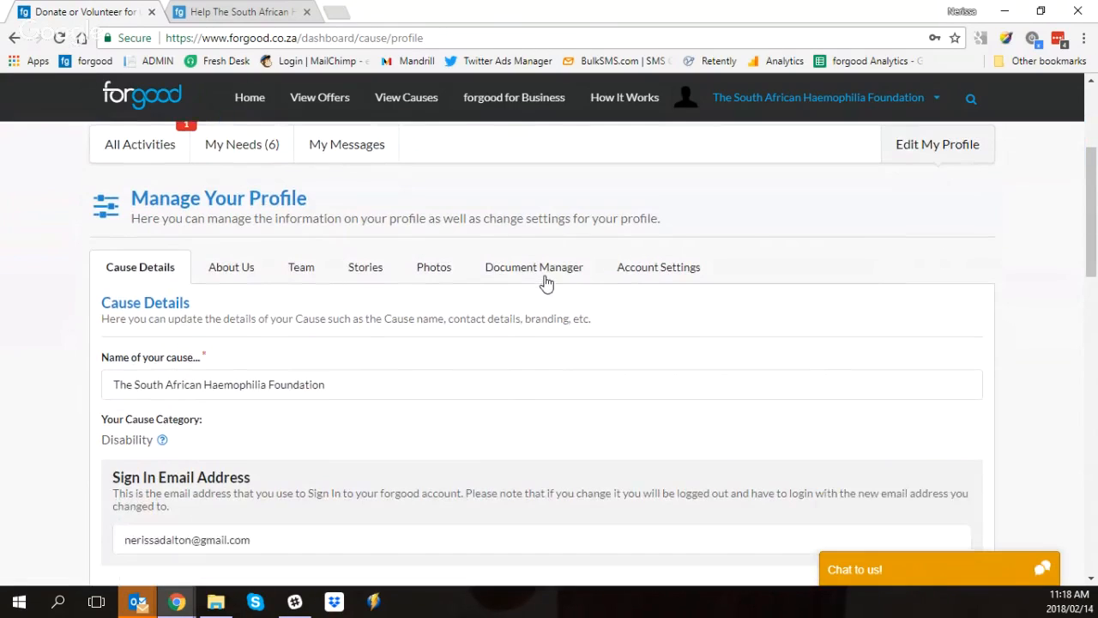
scroll(546, 292, "down", 2)
scroll(550, 292, "up", 1)
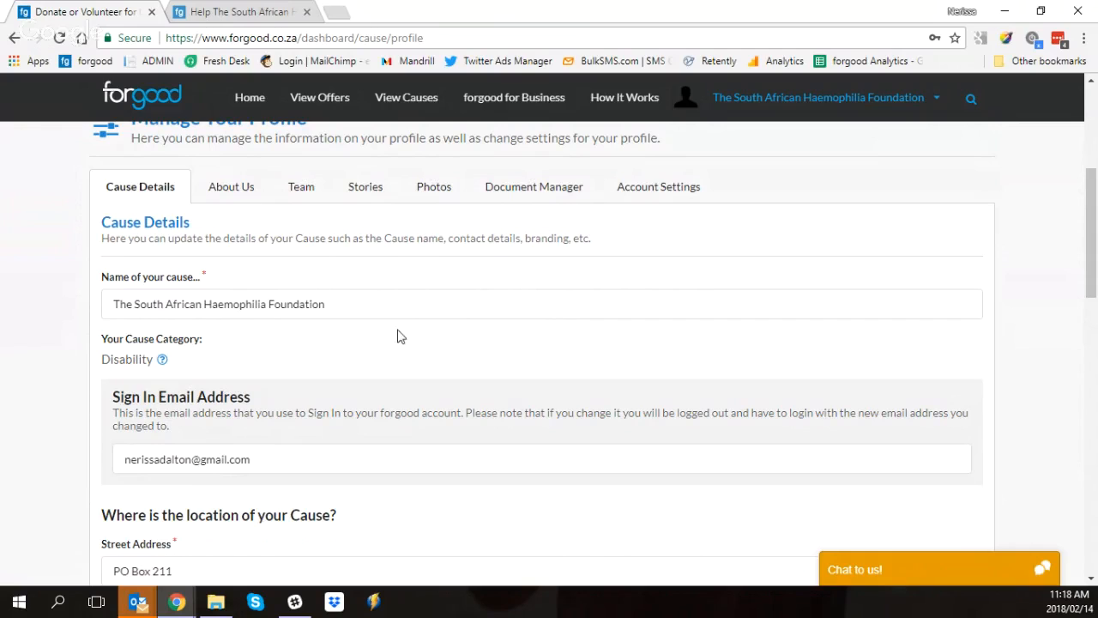
Step: Examine the cause name, sign-in email address, location, contact details and logo upload without changing them
left_click_drag(389, 304, 101, 299)
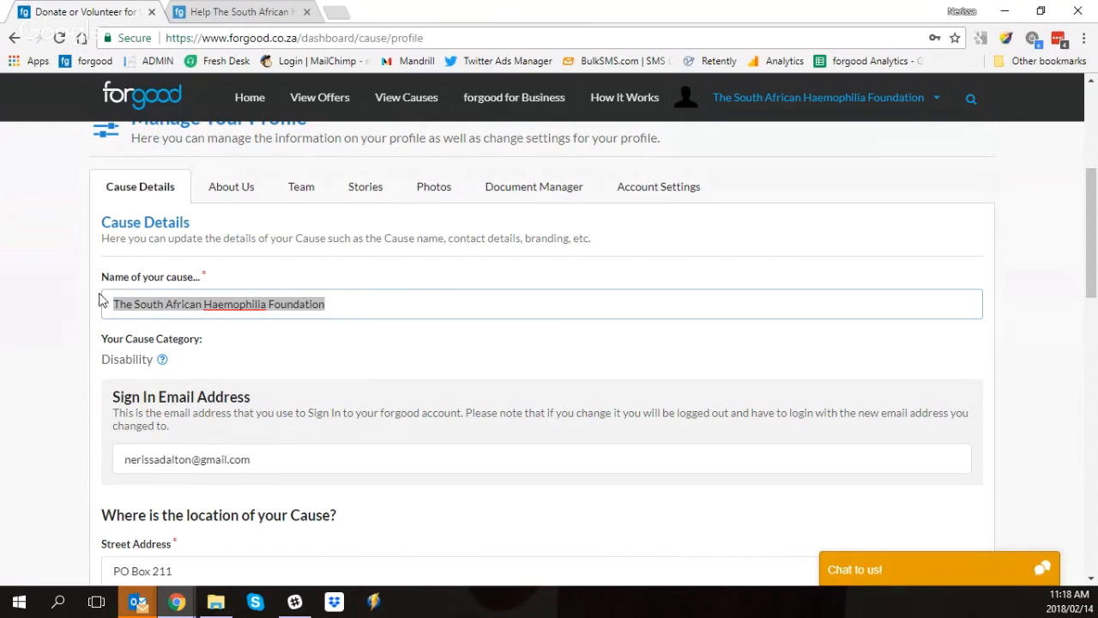
left_click(356, 360)
scroll(343, 361, "down", 1)
left_click(286, 372)
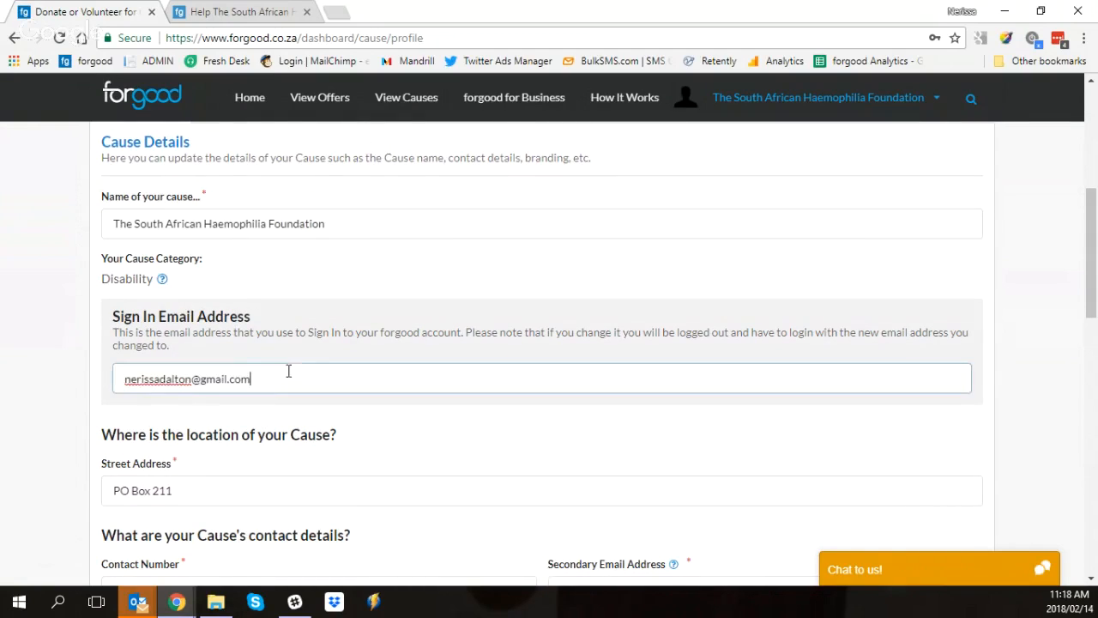
scroll(274, 368, "down", 2)
scroll(315, 380, "down", 5)
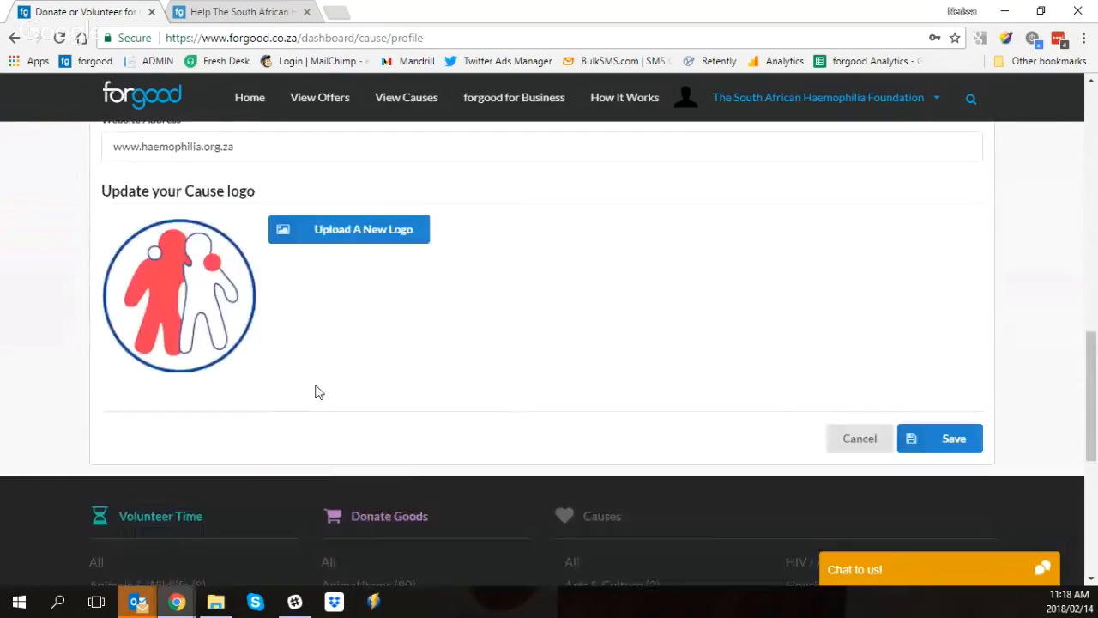
Step: Examine the profile's About Us section, including the description, the "You help" and "by" fields and their preview
scroll(334, 356, "up", 2)
scroll(335, 356, "up", 6)
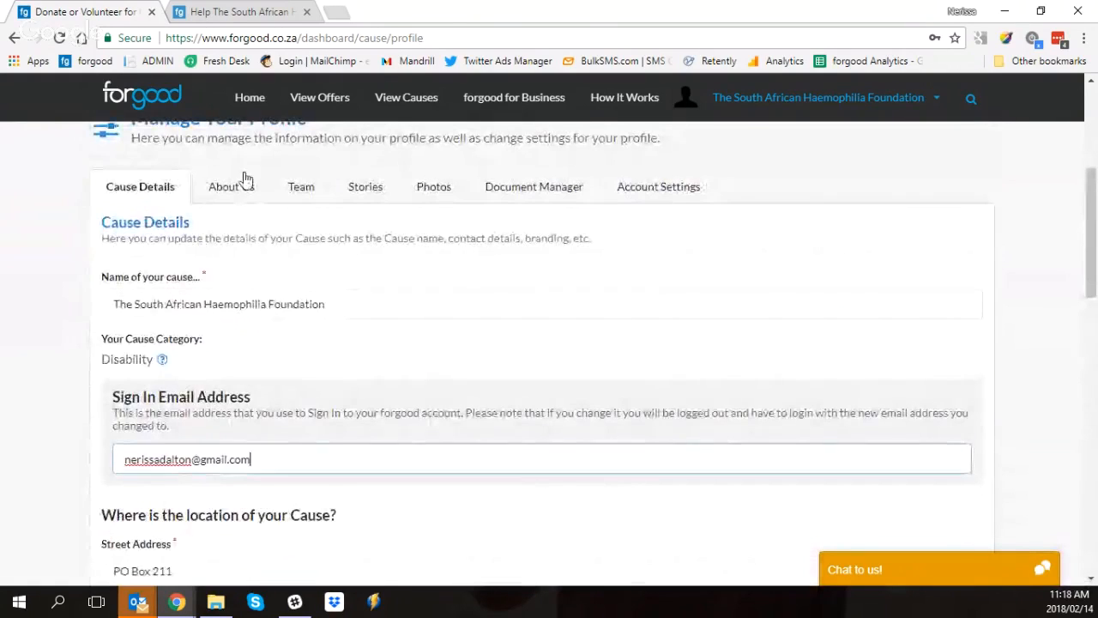
left_click(239, 194)
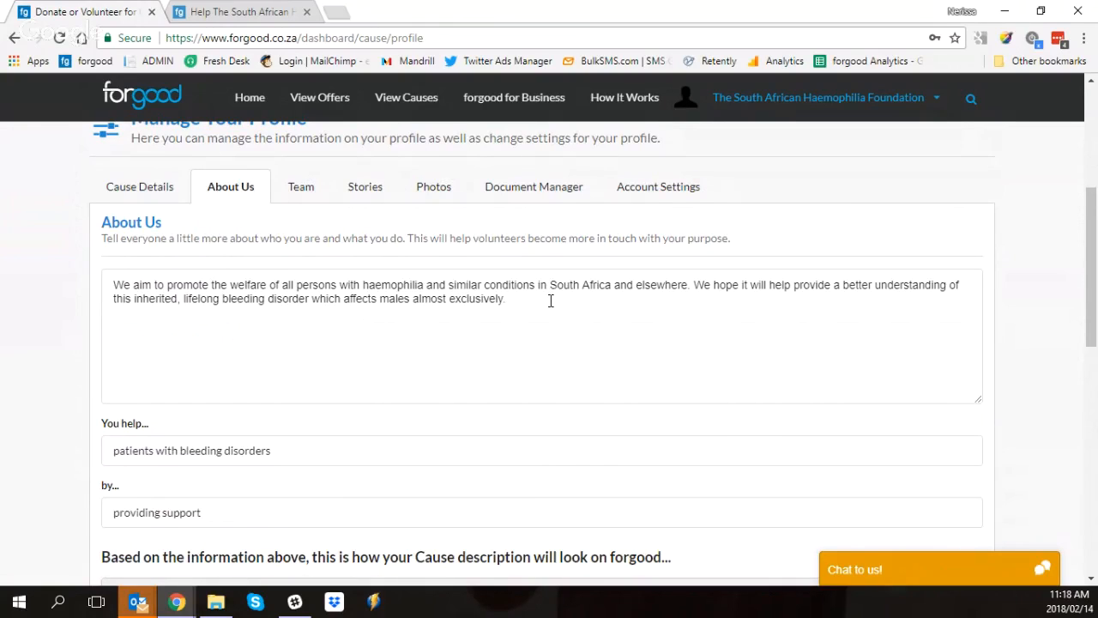
scroll(550, 301, "down", 3)
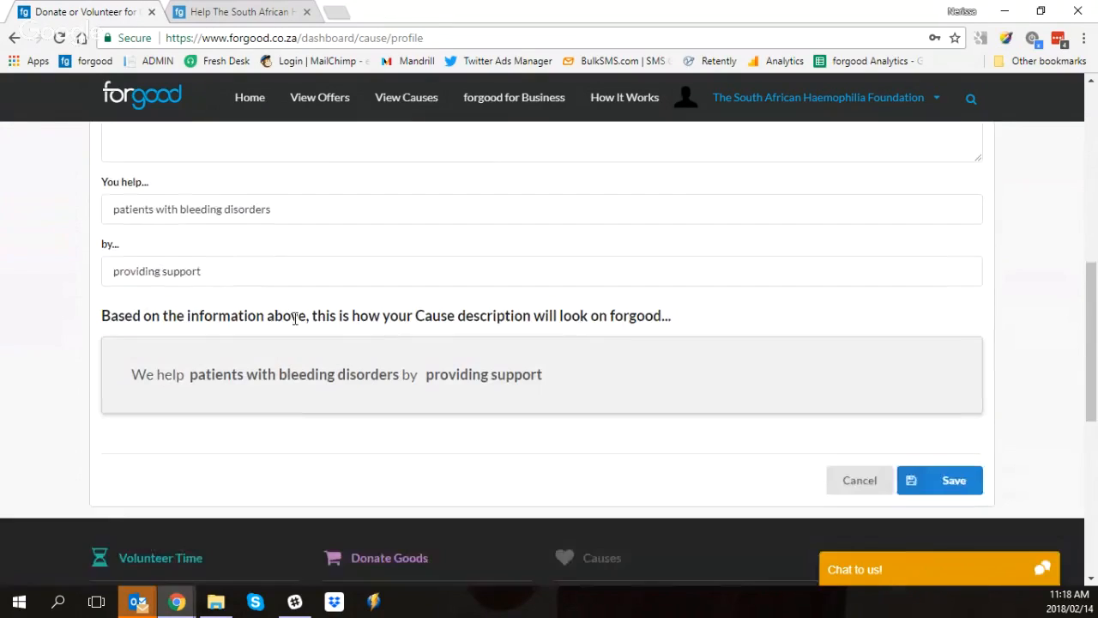
Step: Show the profile's team members and the options for adding or deleting them
scroll(294, 317, "up", 1)
scroll(431, 235, "up", 4)
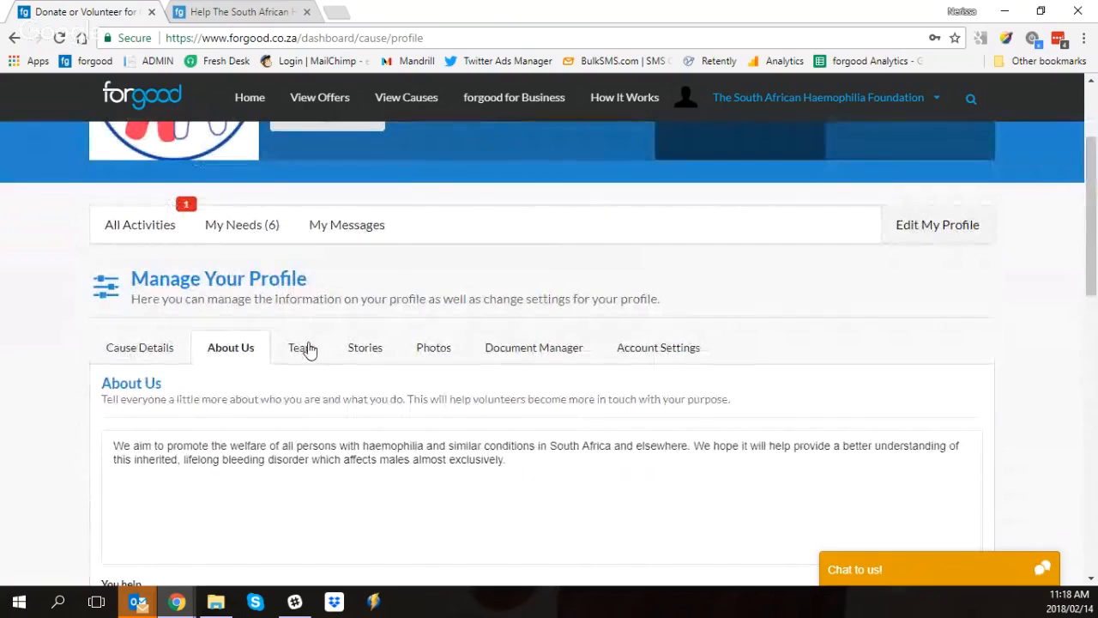
left_click(304, 347)
scroll(370, 318, "down", 3)
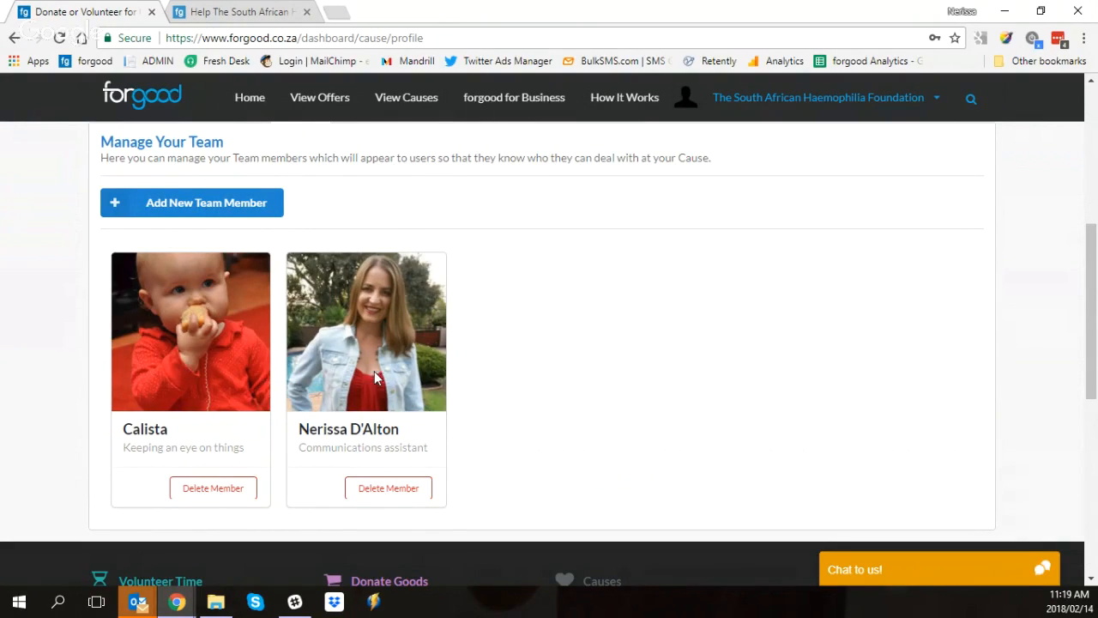
Step: Review the cause's existing stories in the profile's Stories section
scroll(379, 376, "up", 1)
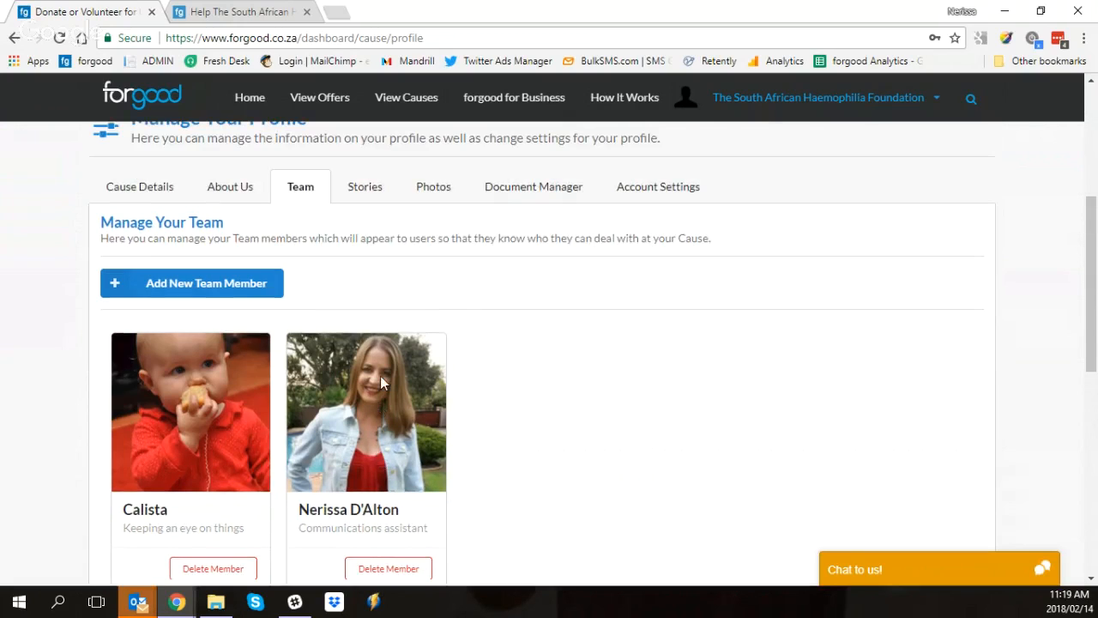
scroll(434, 408, "up", 1)
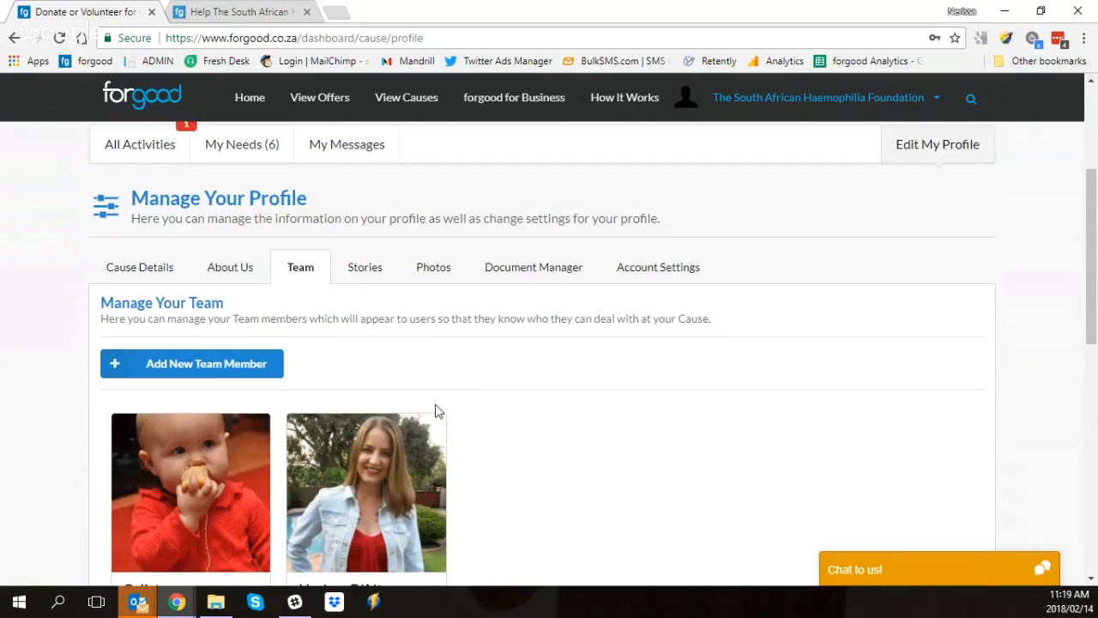
left_click(371, 269)
scroll(473, 348, "down", 1)
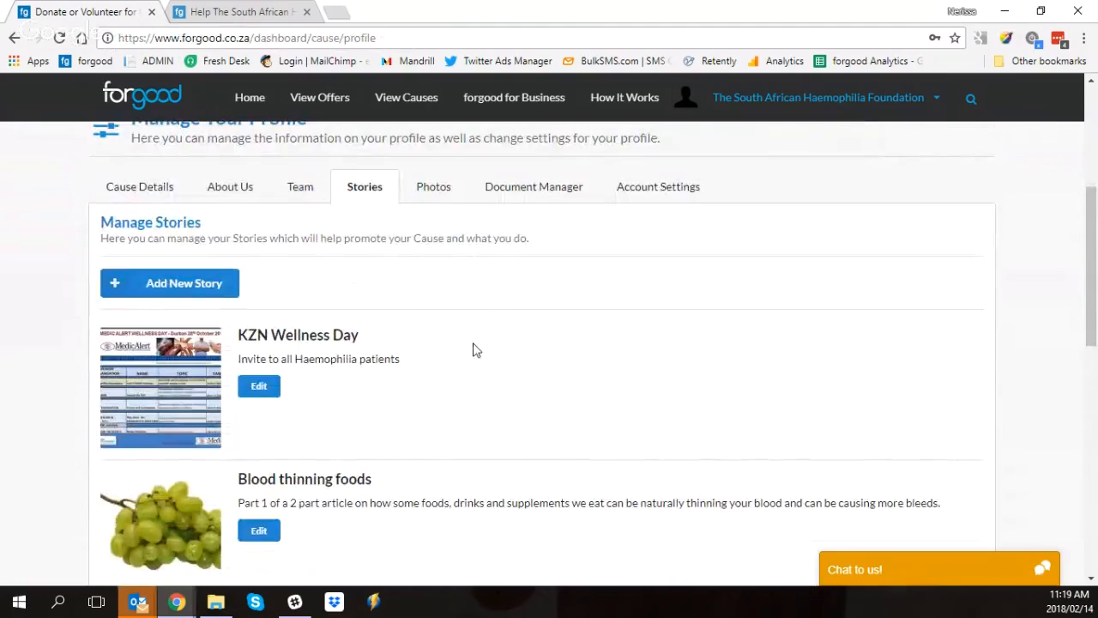
scroll(568, 329, "down", 2)
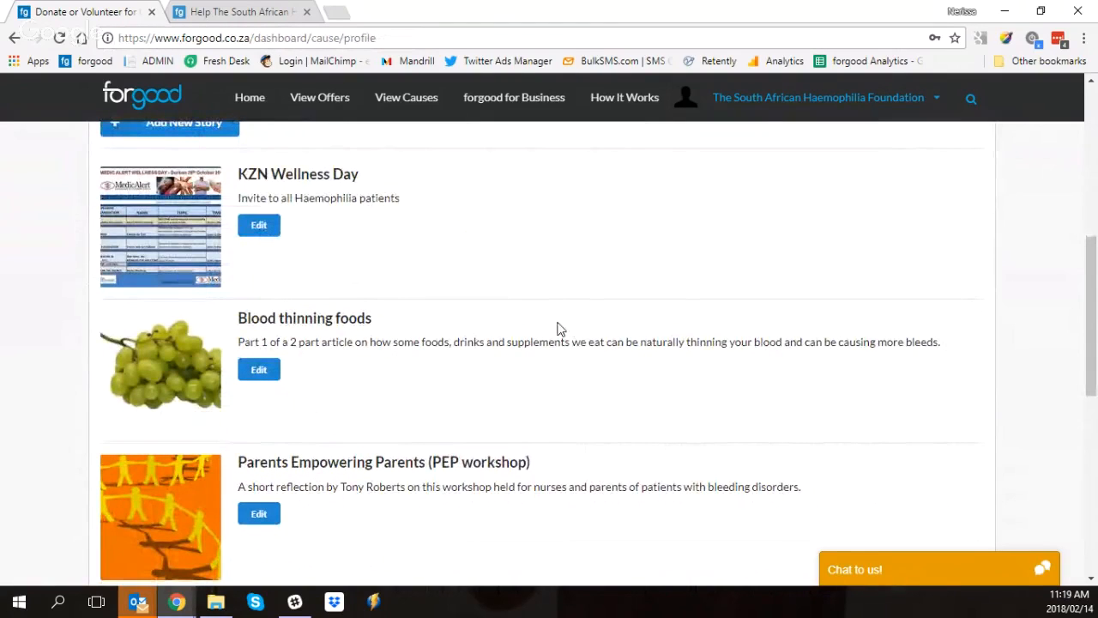
scroll(424, 323, "down", 2)
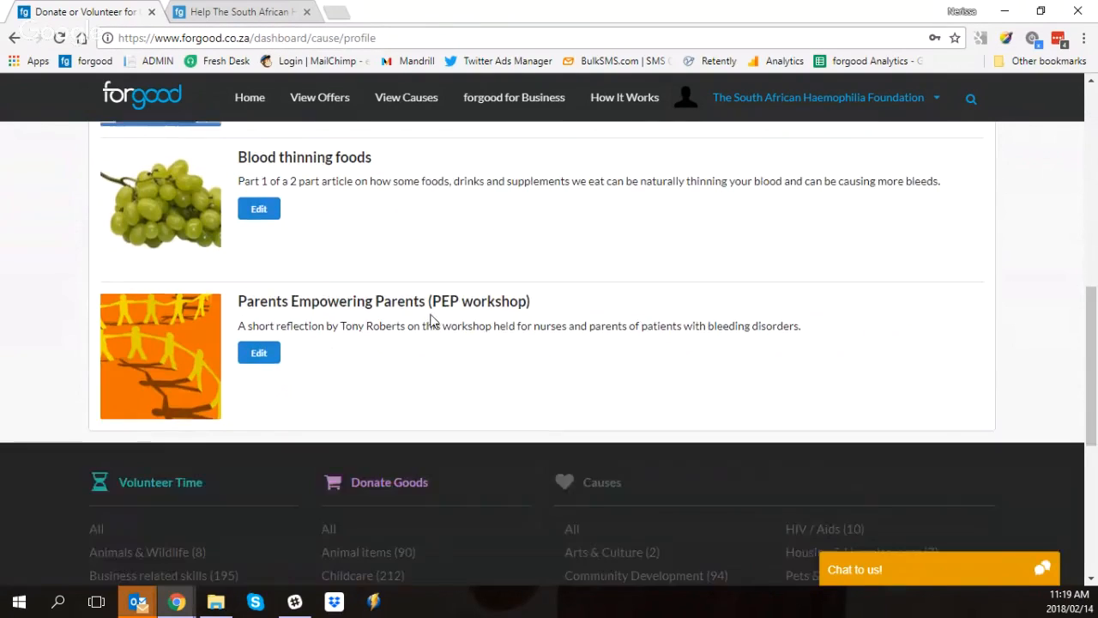
Step: Open a new story form, go through its title, summary, text and photo upload, and leave without saving
scroll(433, 318, "up", 2)
scroll(437, 320, "up", 2)
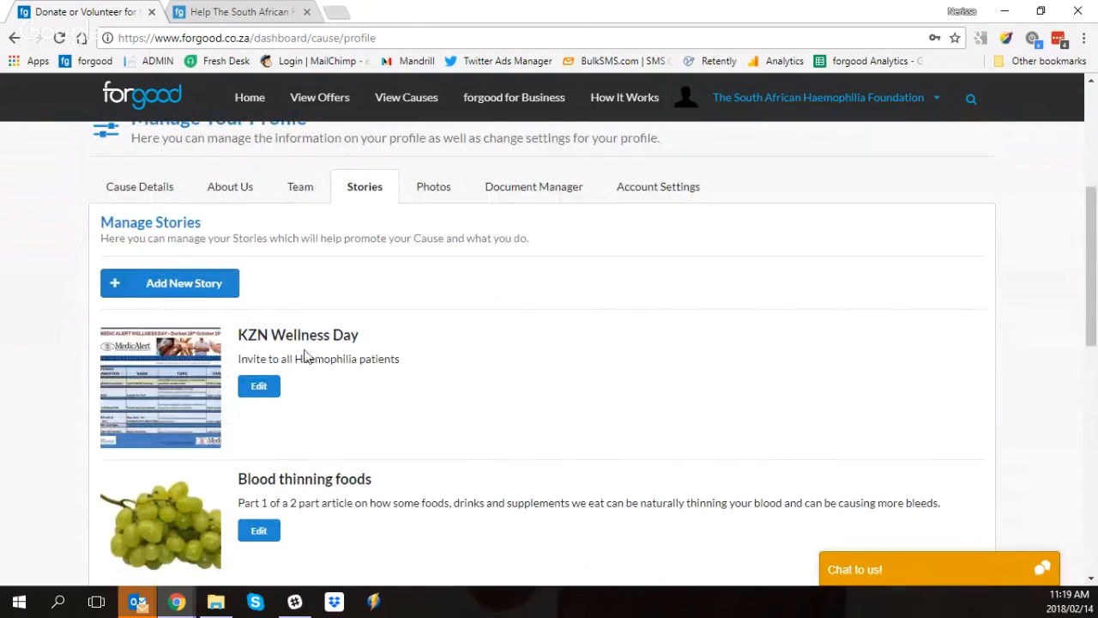
left_click(212, 284)
left_click(300, 219)
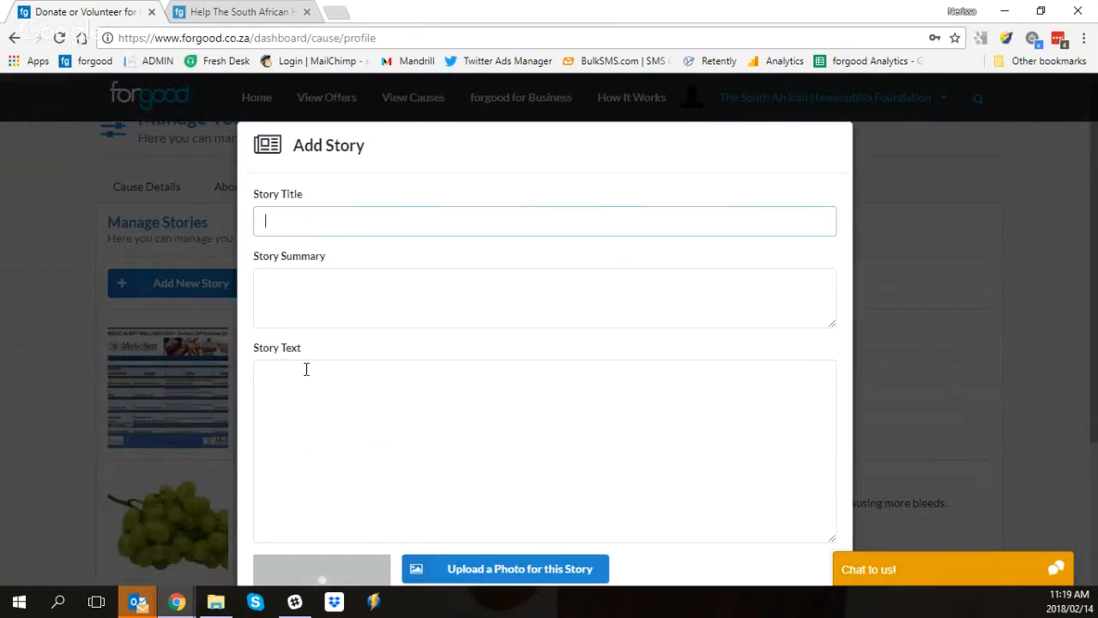
left_click(306, 373)
left_click(306, 229)
left_click(309, 282)
left_click(331, 380)
scroll(331, 380, "down", 3)
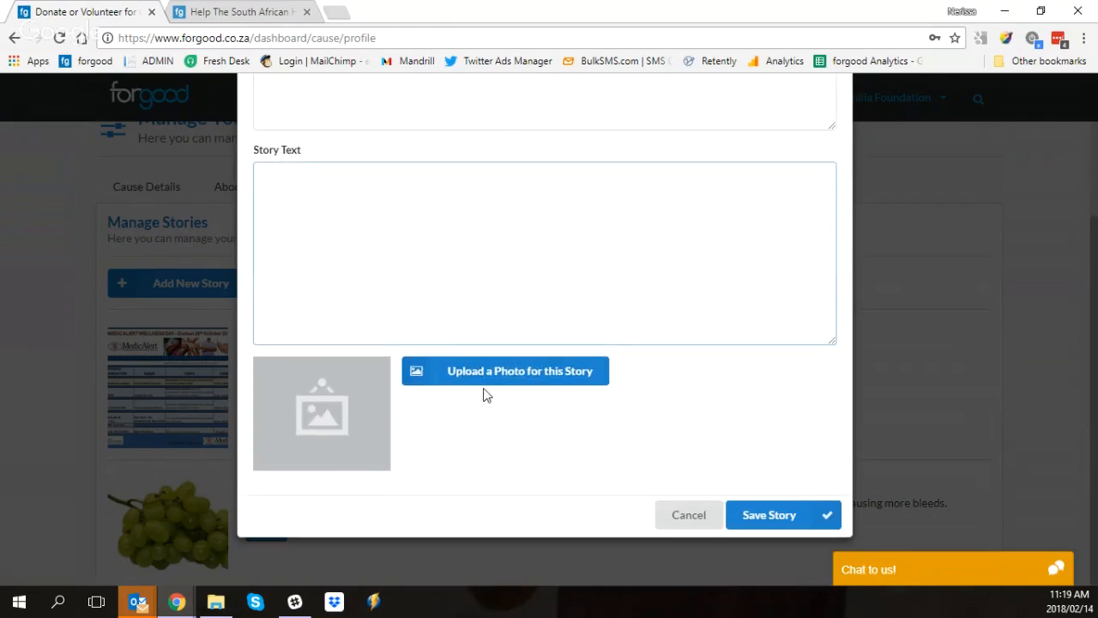
left_click(692, 517)
Step: In the profile's photos, caption the second photo "This was at an awareness walk" and save it
left_click(430, 190)
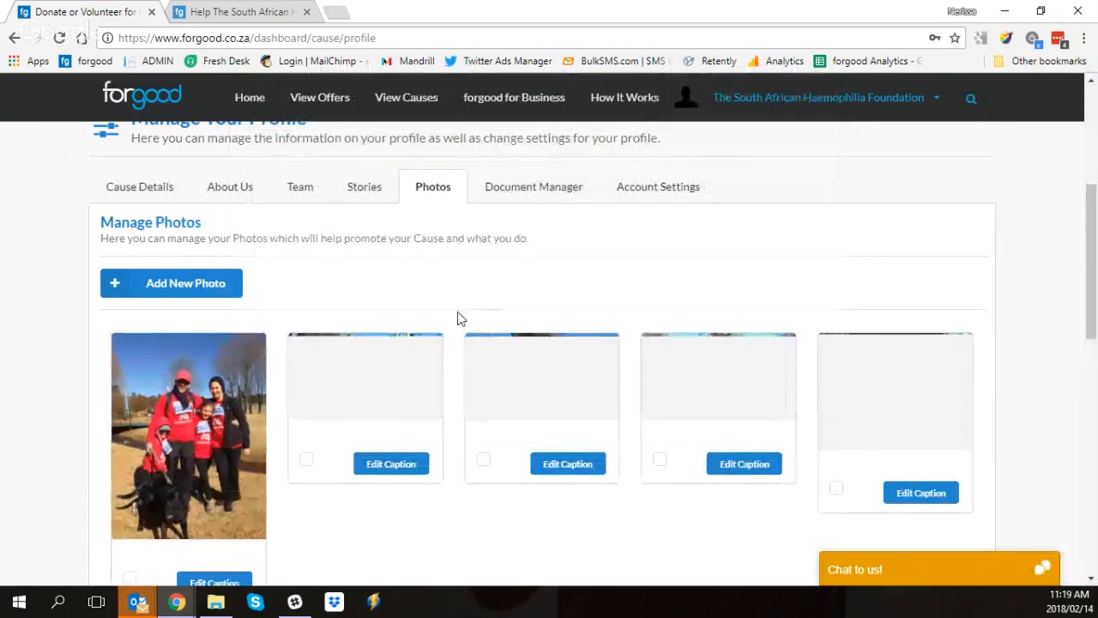
scroll(456, 314, "down", 1)
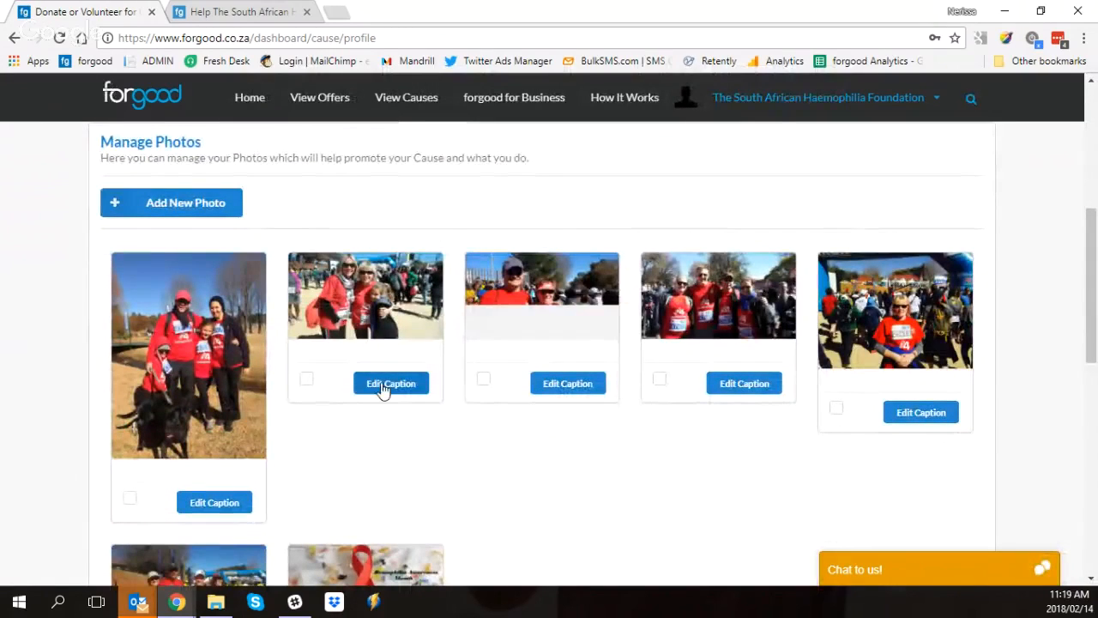
left_click(388, 385)
left_click(476, 330)
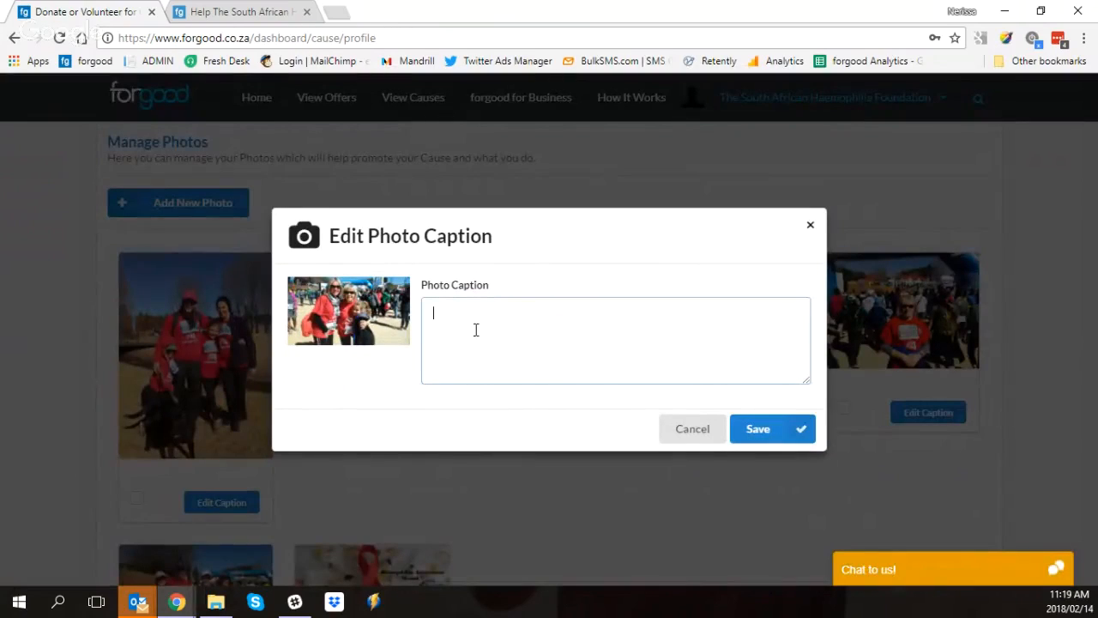
type("This")
type("at an awareness walk")
left_click(769, 434)
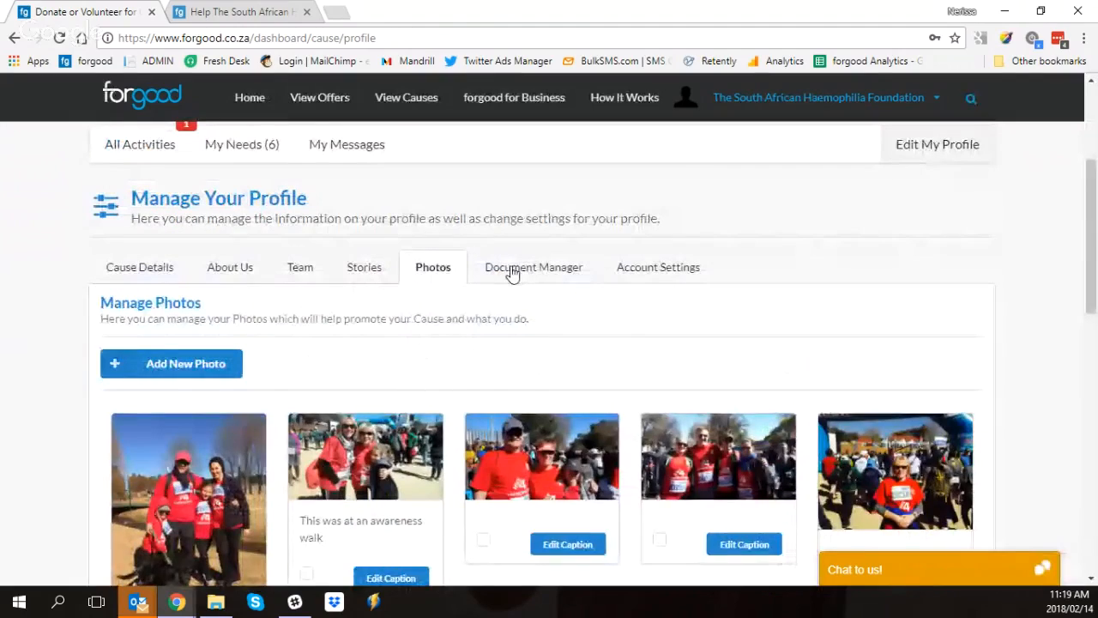
Step: Review the cause's uploaded documents in the Document Manager
left_click(511, 271)
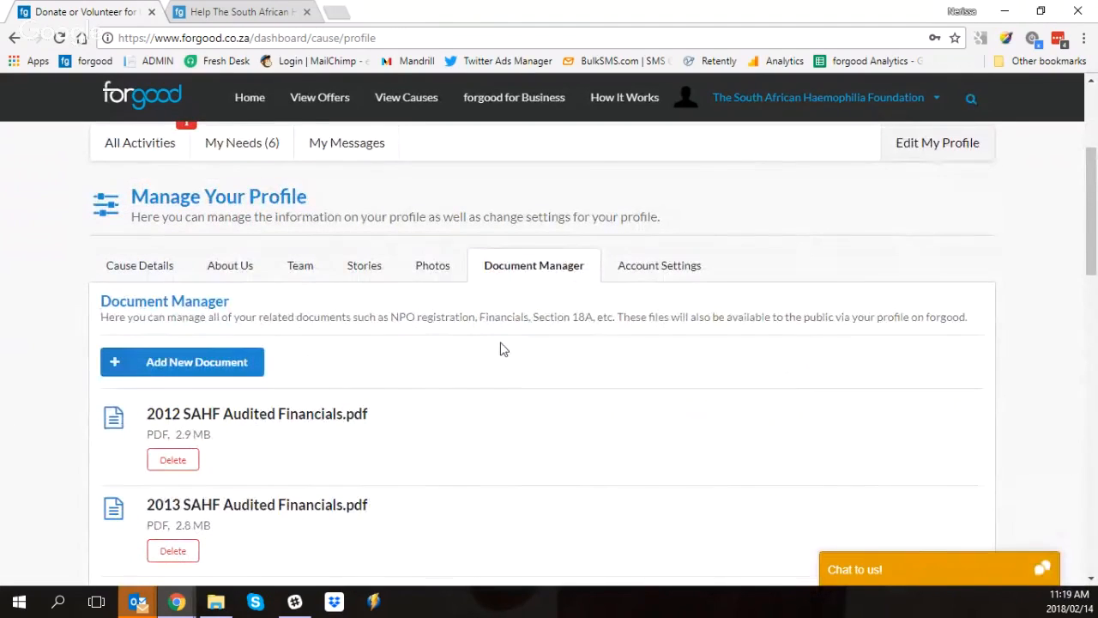
scroll(505, 345, "down", 1)
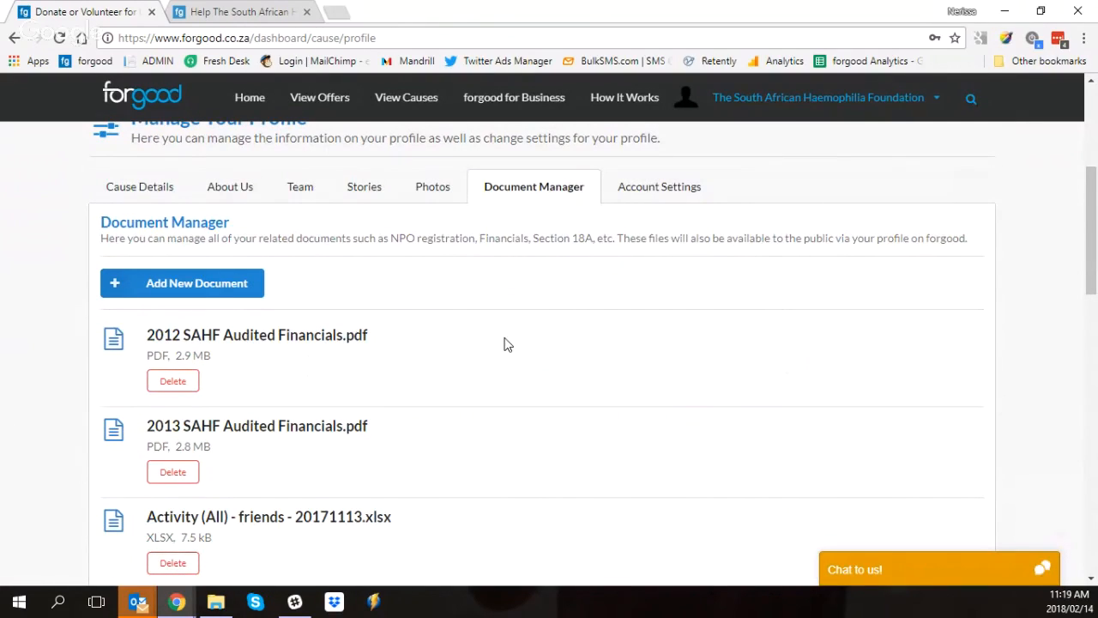
scroll(505, 345, "down", 2)
scroll(489, 345, "down", 1)
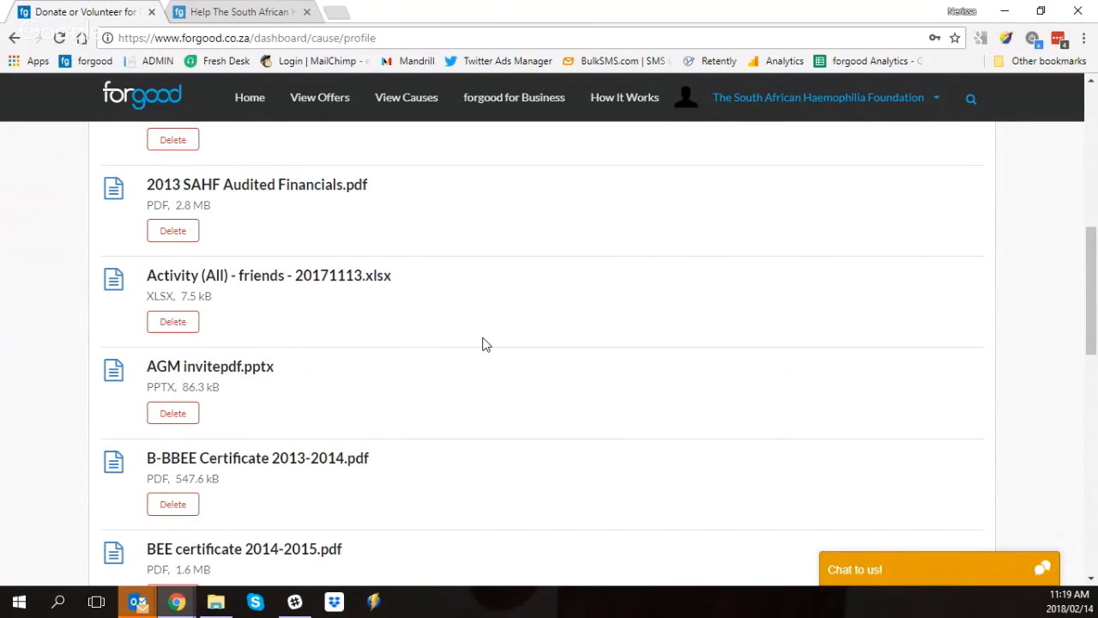
scroll(459, 334, "down", 3)
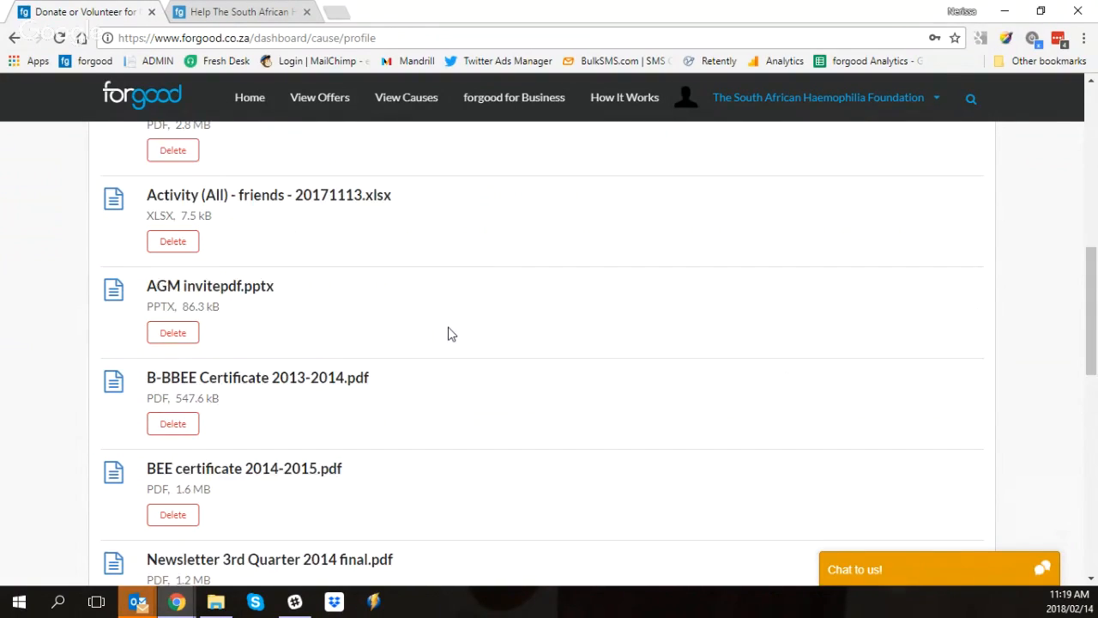
Step: Look through the remaining certificates, newsletter and approval documents at the end of the document list
scroll(443, 334, "down", 1)
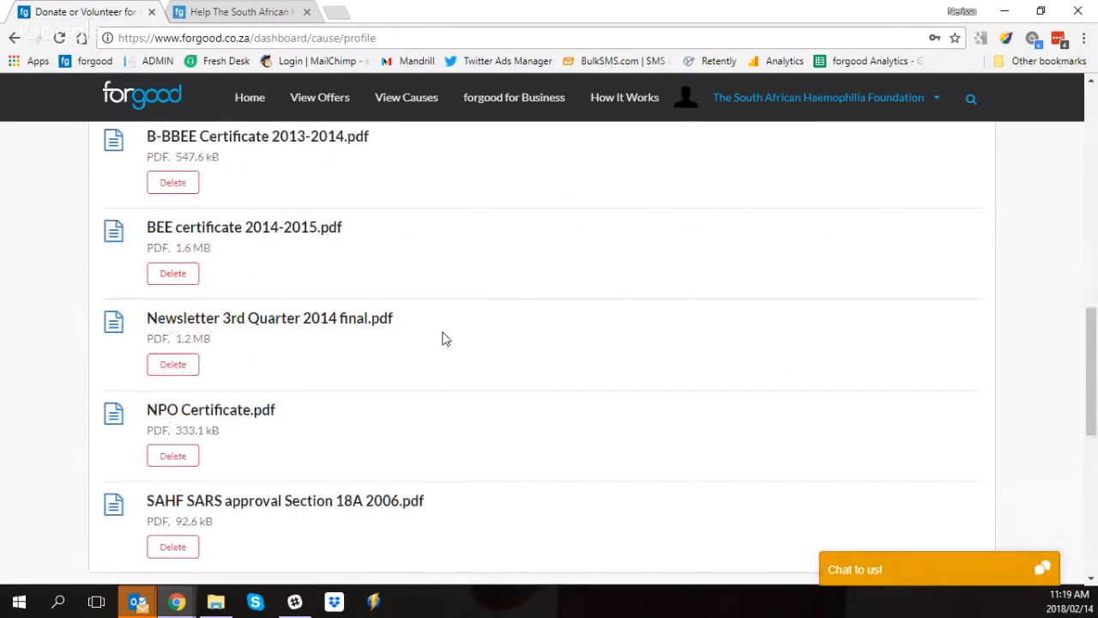
scroll(430, 338, "down", 2)
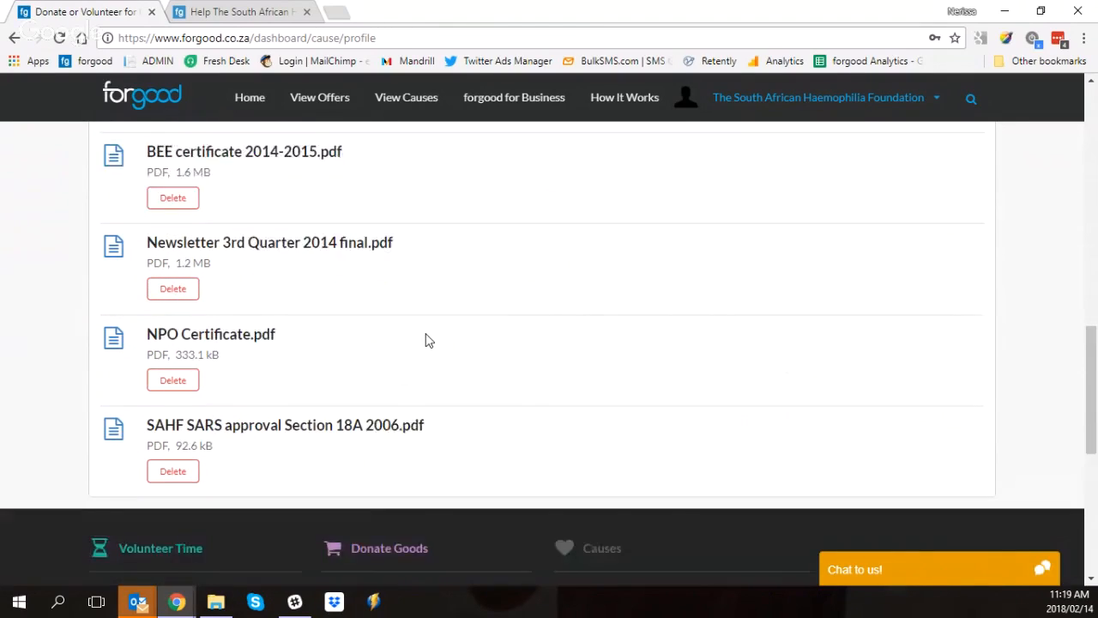
scroll(423, 345, "up", 8)
scroll(412, 375, "up", 4)
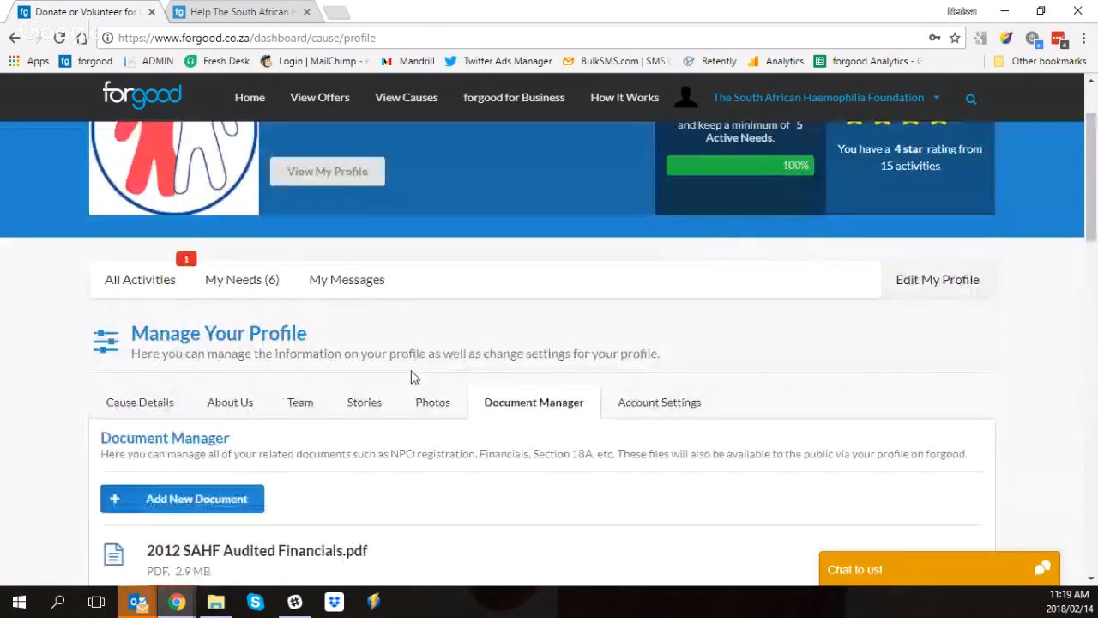
Step: Open the profile's Account Settings and review the fields for changing the sign-in password
left_click(648, 433)
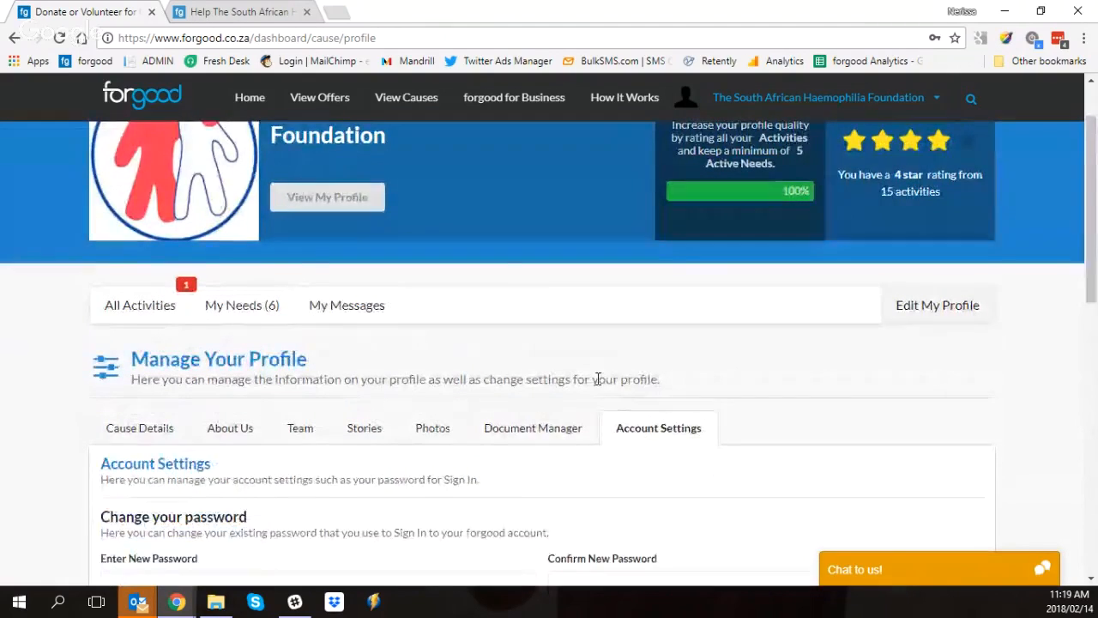
scroll(595, 380, "down", 2)
left_click(362, 418)
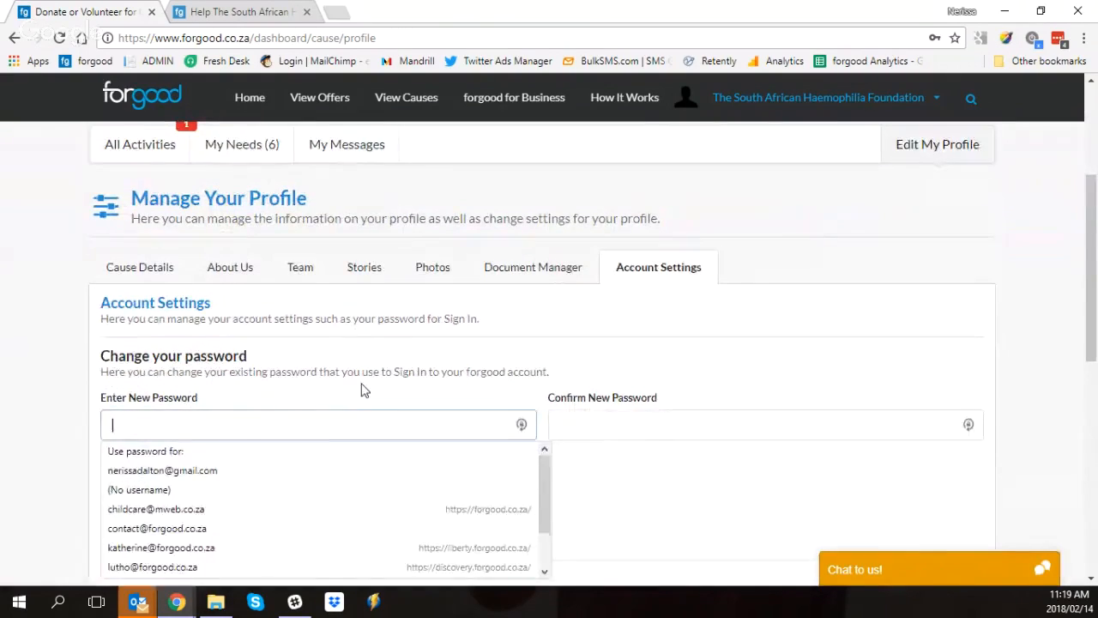
scroll(462, 374, "down", 2)
scroll(463, 375, "up", 3)
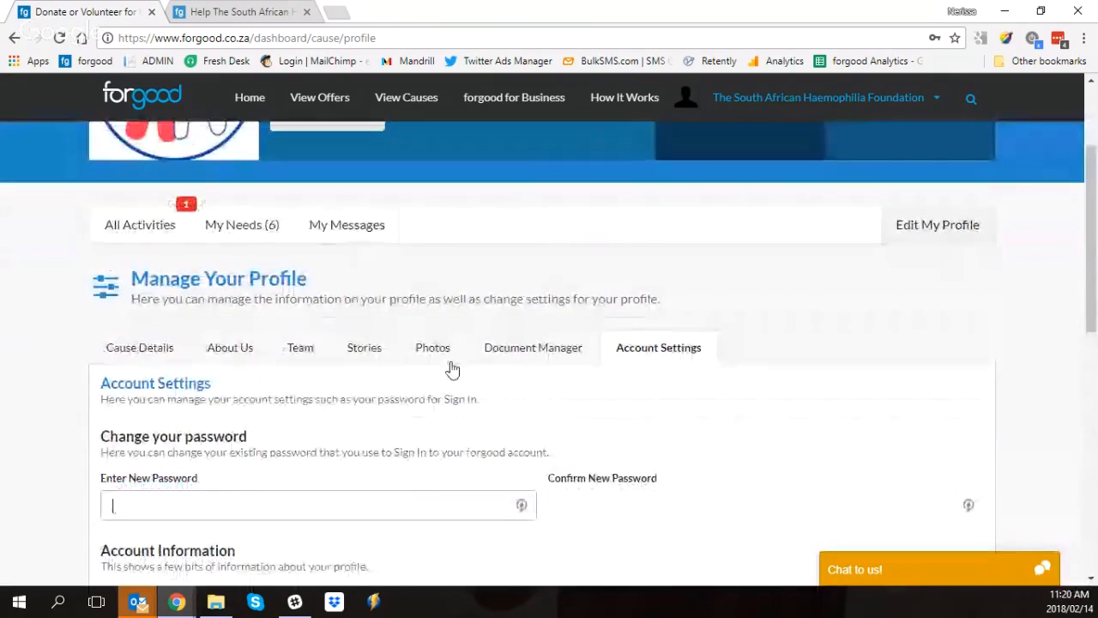
left_click(936, 234)
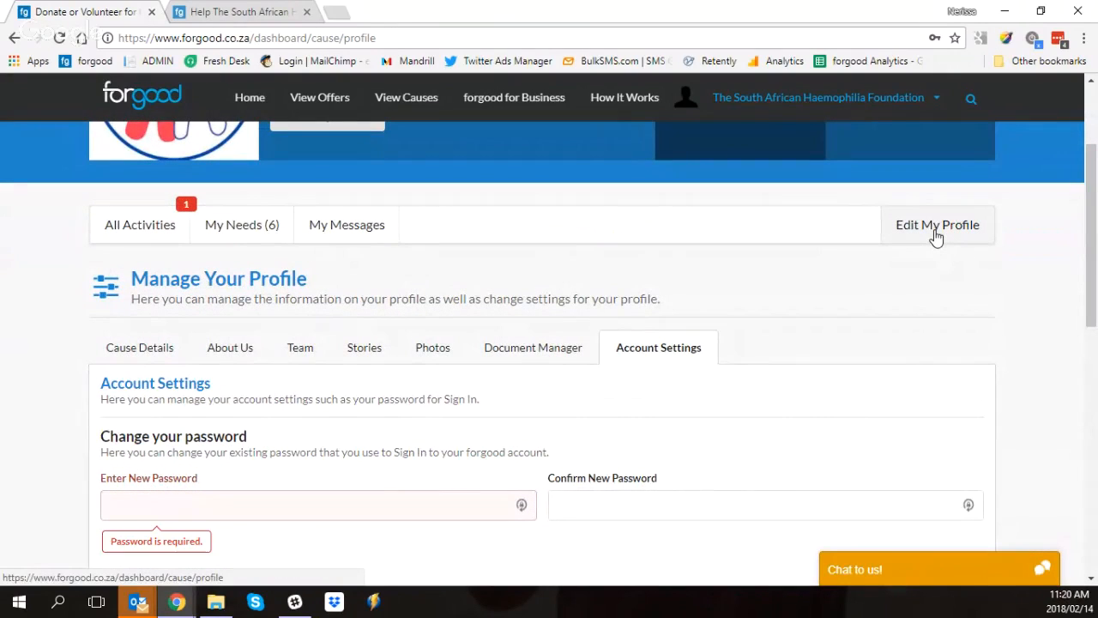
scroll(935, 239, "up", 1)
scroll(935, 239, "up", 2)
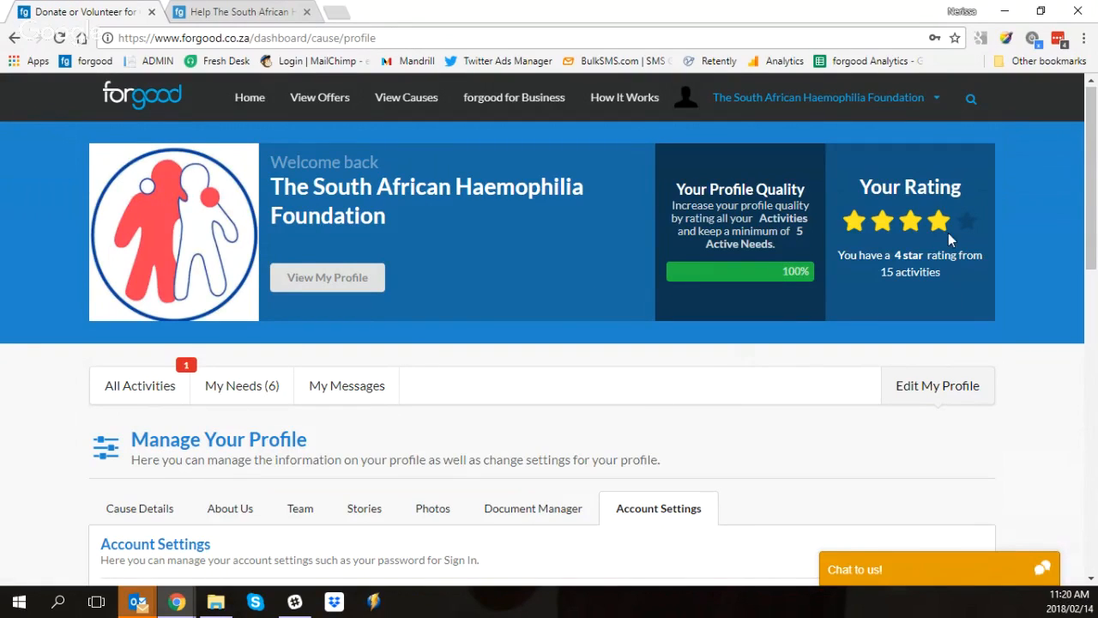
Step: View the cause's public profile and review its description, contact details, star rating, Connect option and sharing links
left_click(346, 288)
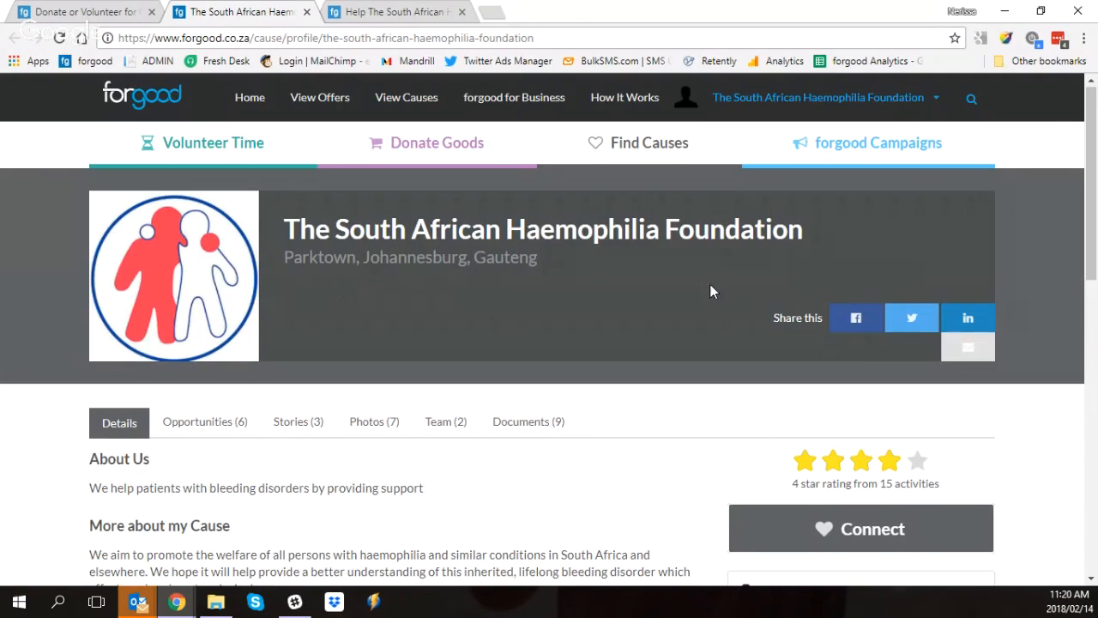
scroll(243, 329, "down", 1)
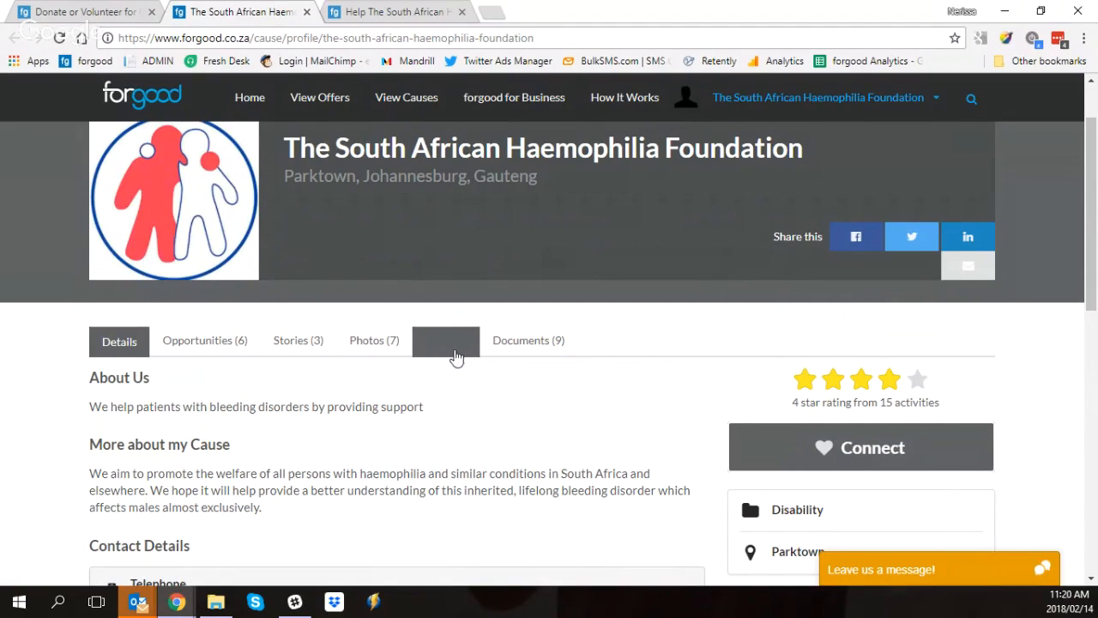
scroll(300, 326, "down", 1)
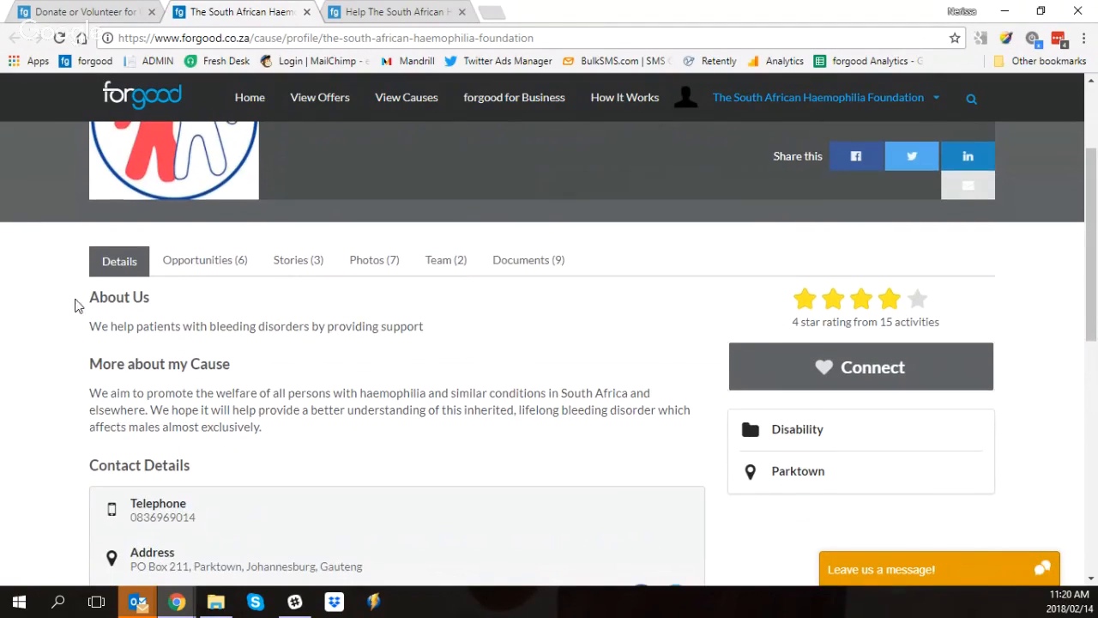
scroll(360, 343, "down", 1)
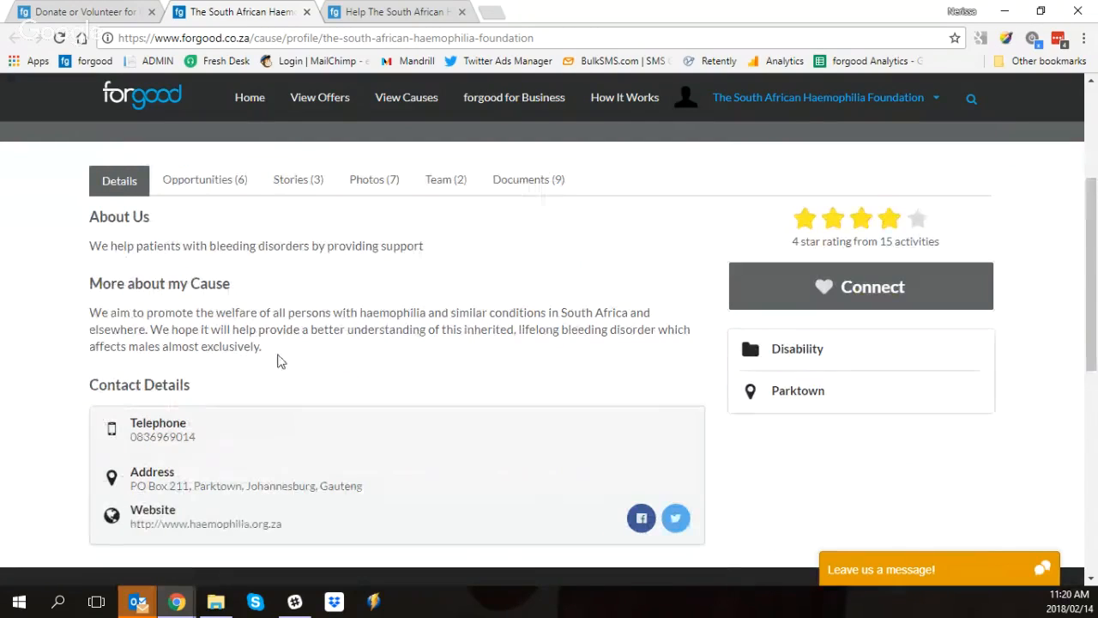
scroll(207, 390, "down", 1)
scroll(204, 400, "up", 1)
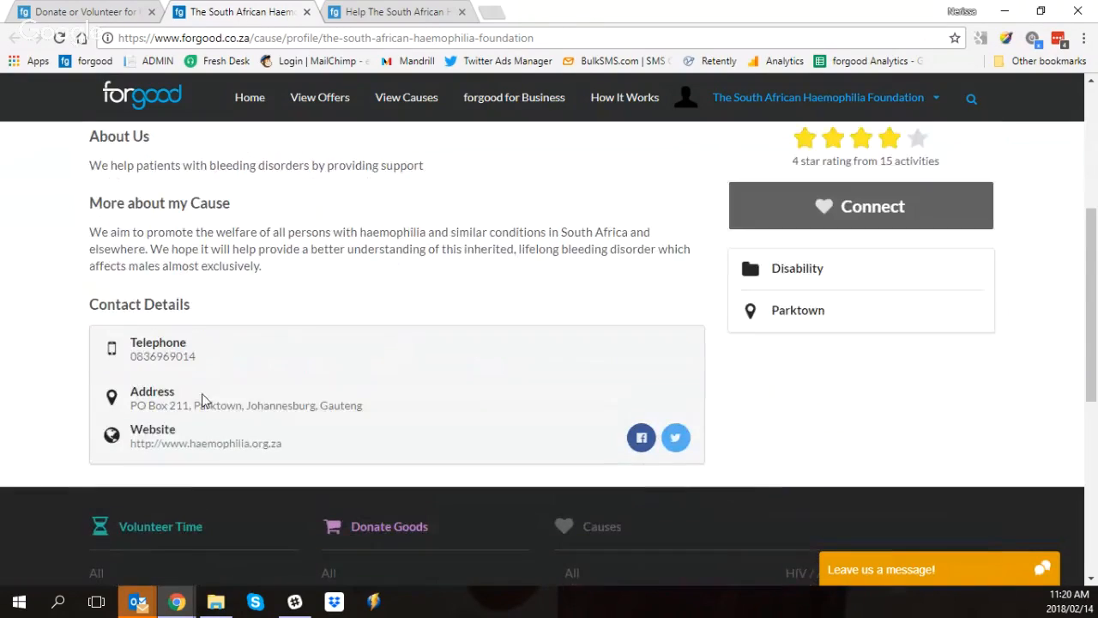
scroll(253, 387, "up", 2)
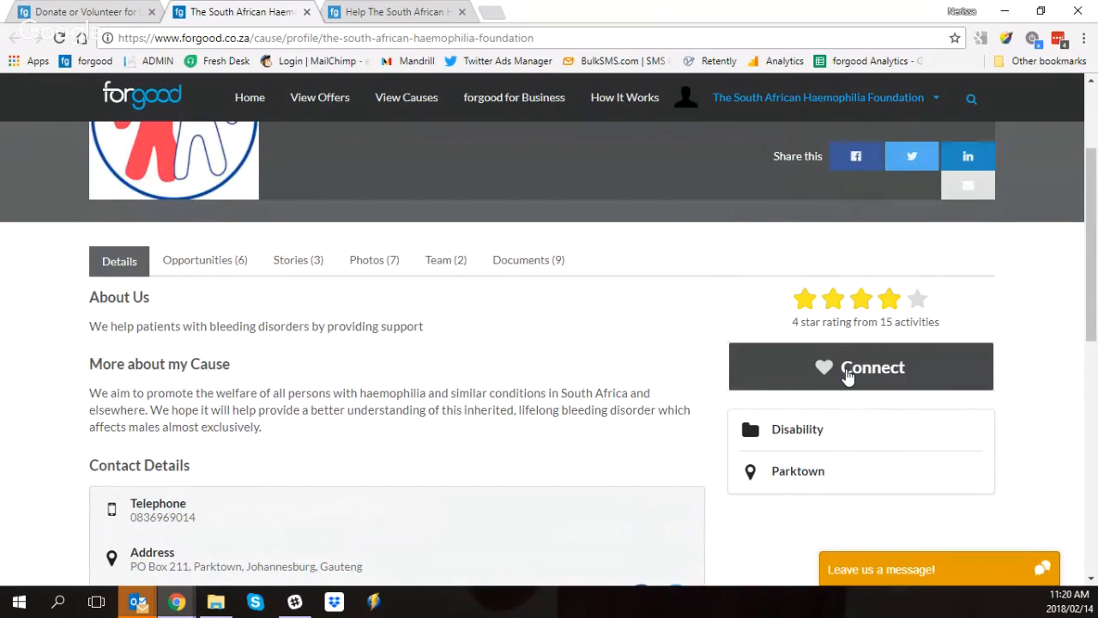
scroll(847, 377, "up", 1)
scroll(837, 352, "up", 3)
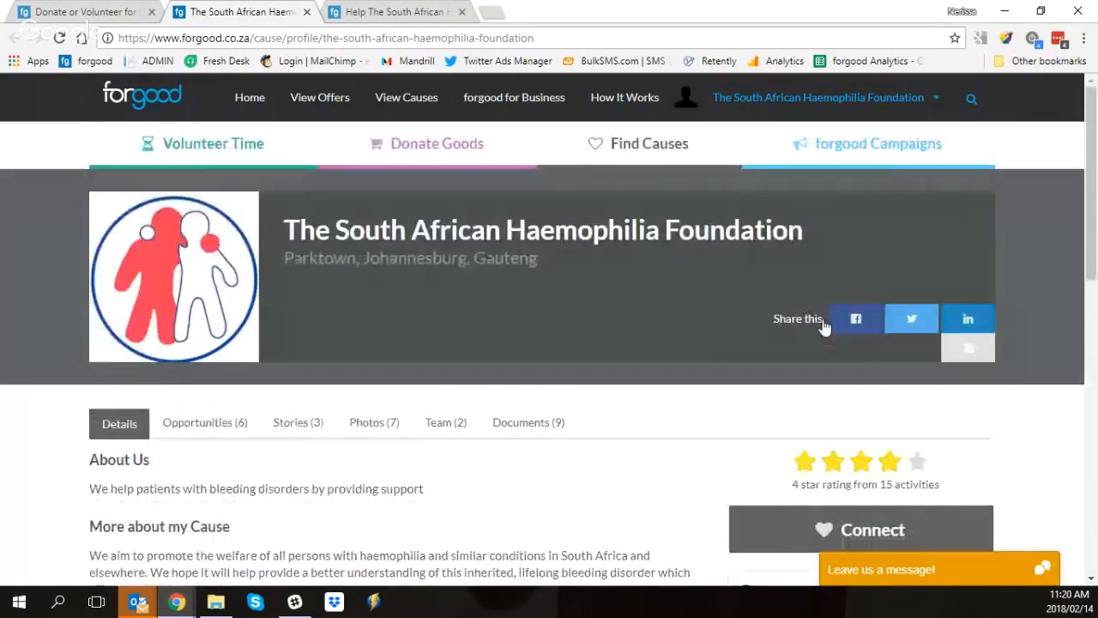
Step: Return to the cause dashboard and examine the Your Profile Quality requirements
left_click(69, 14)
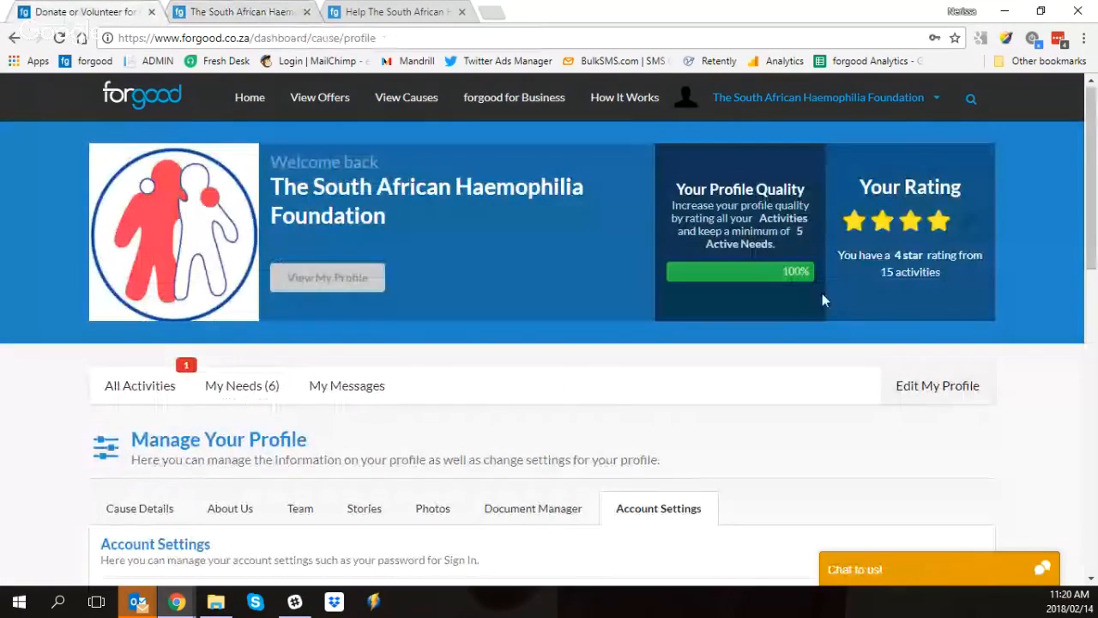
left_click_drag(757, 189, 635, 223)
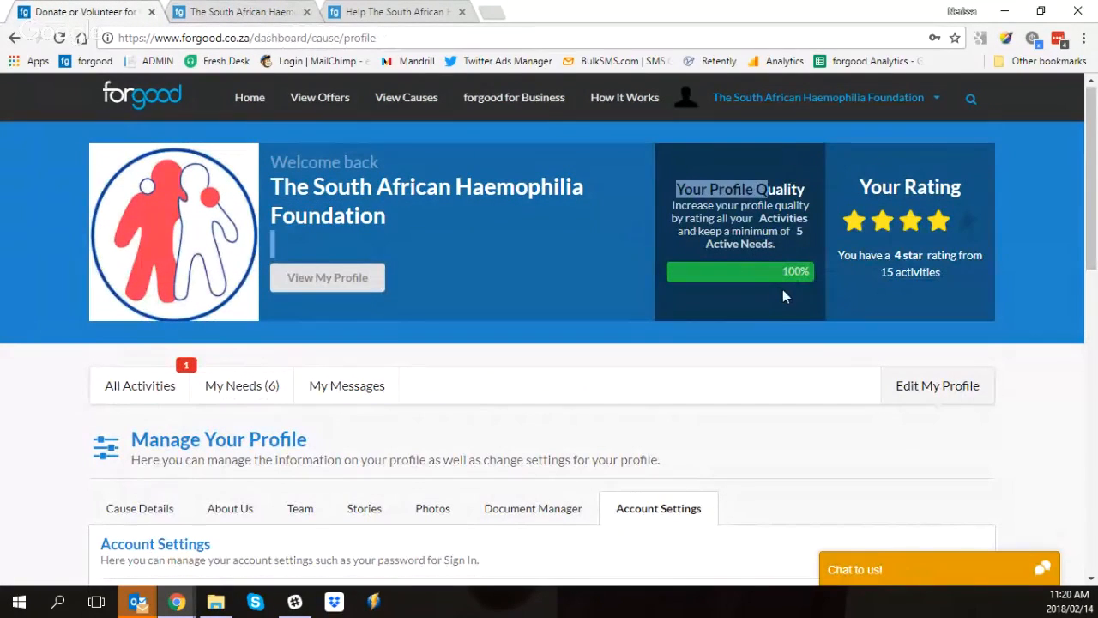
left_click(781, 292)
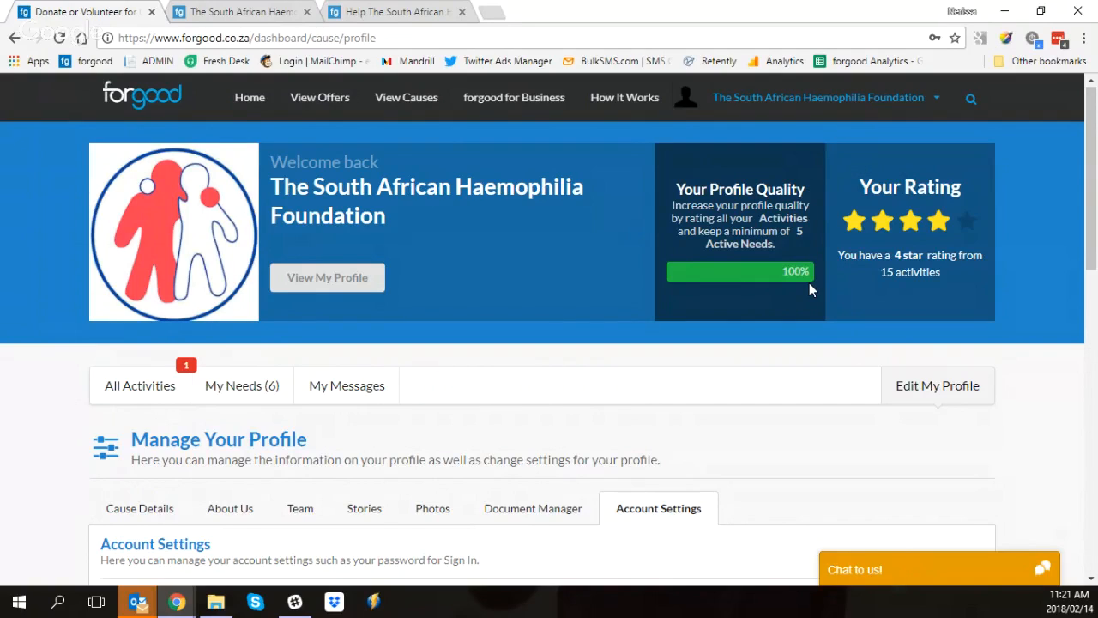
Step: Show the cause's full activity list and check its filter options, keeping Unrated Activities selected
left_click(148, 397)
scroll(160, 363, "down", 2)
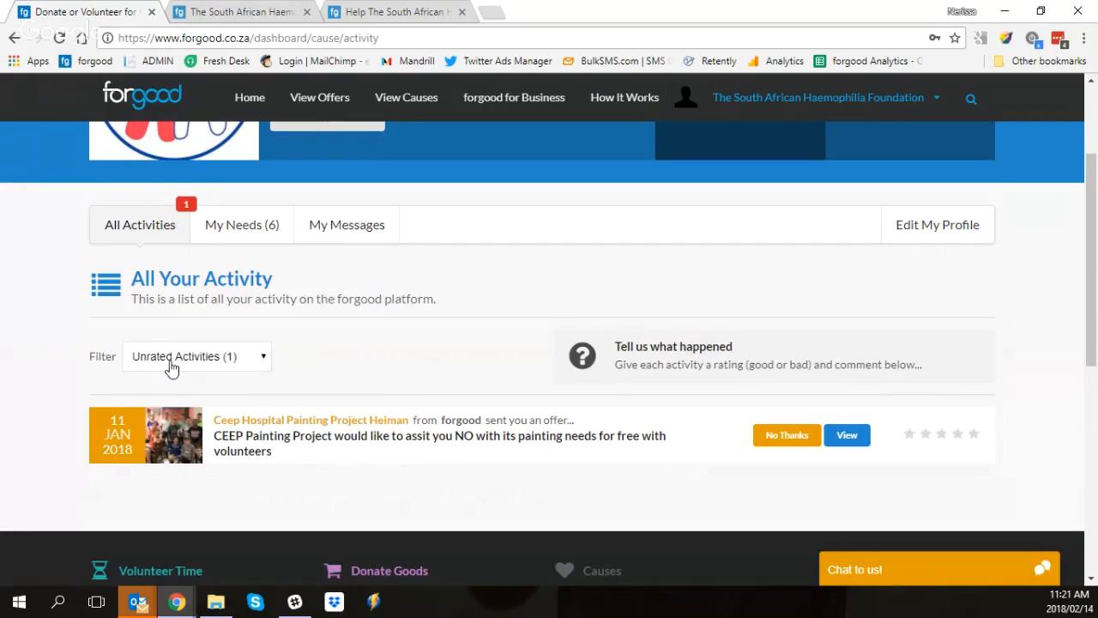
left_click(166, 363)
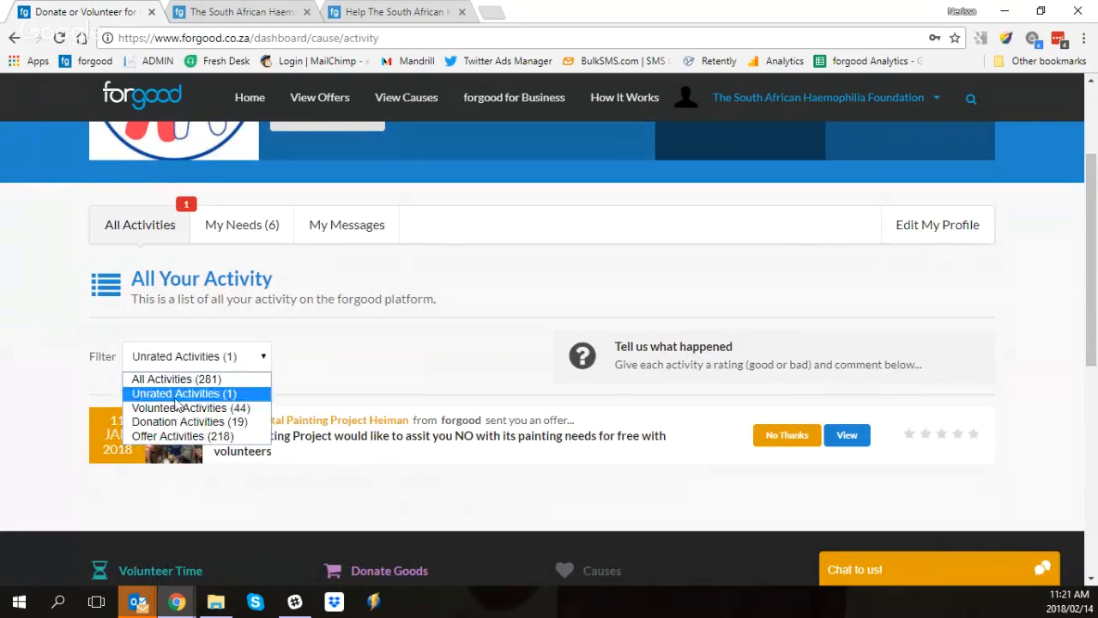
left_click(206, 361)
scroll(206, 361, "up", 2)
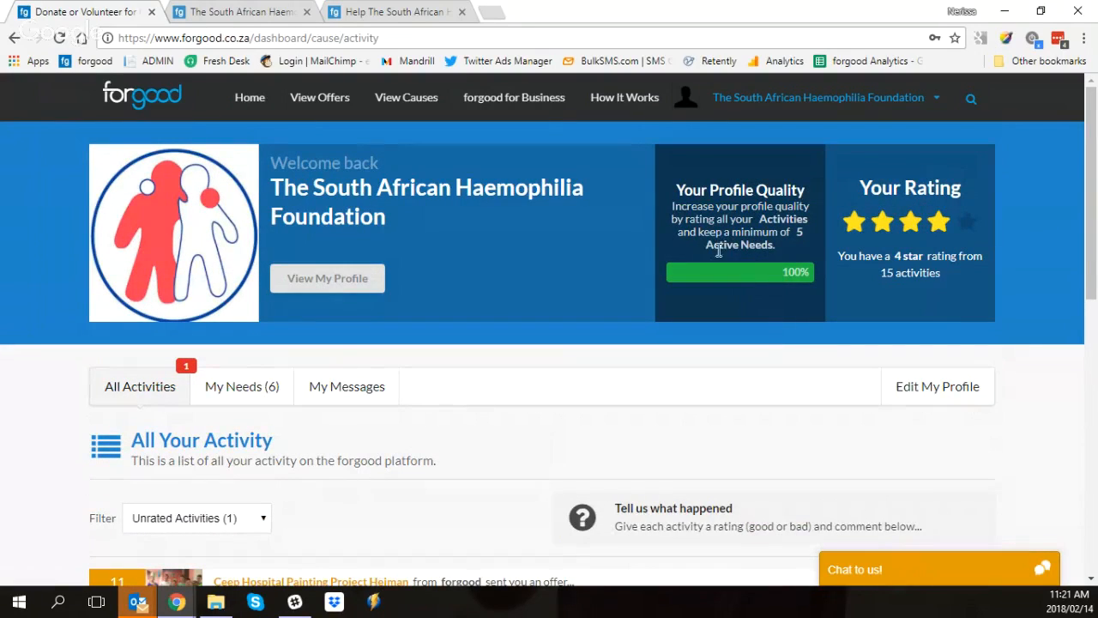
mouse_move(695, 273)
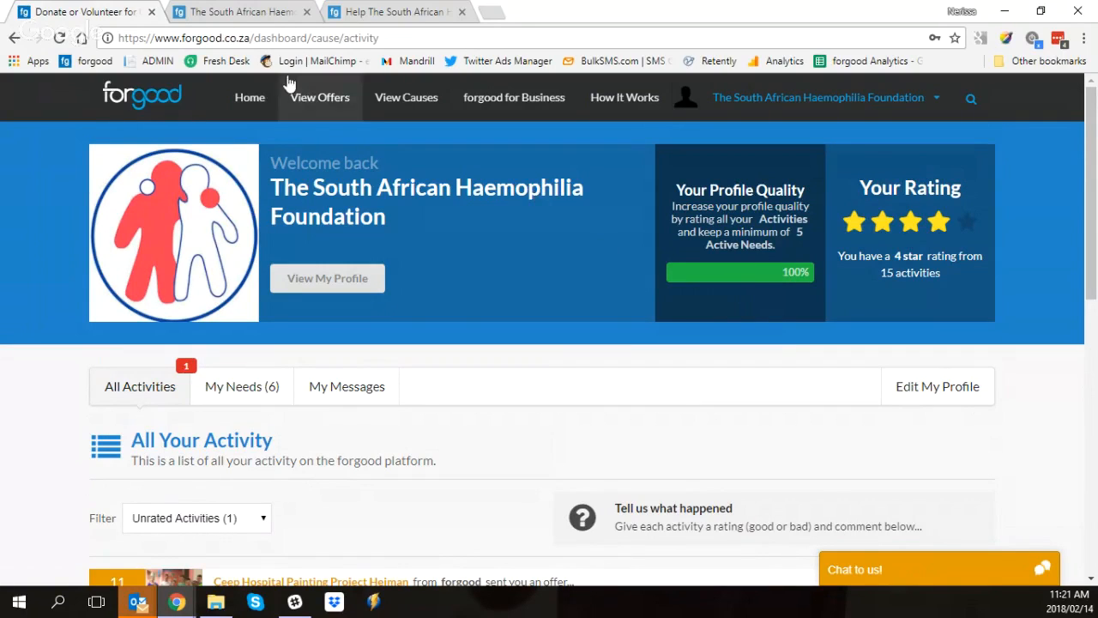
Step: Open the forgood home page from the baby clothes need and examine its campaigns and Featured Opportunities
left_click(371, 11)
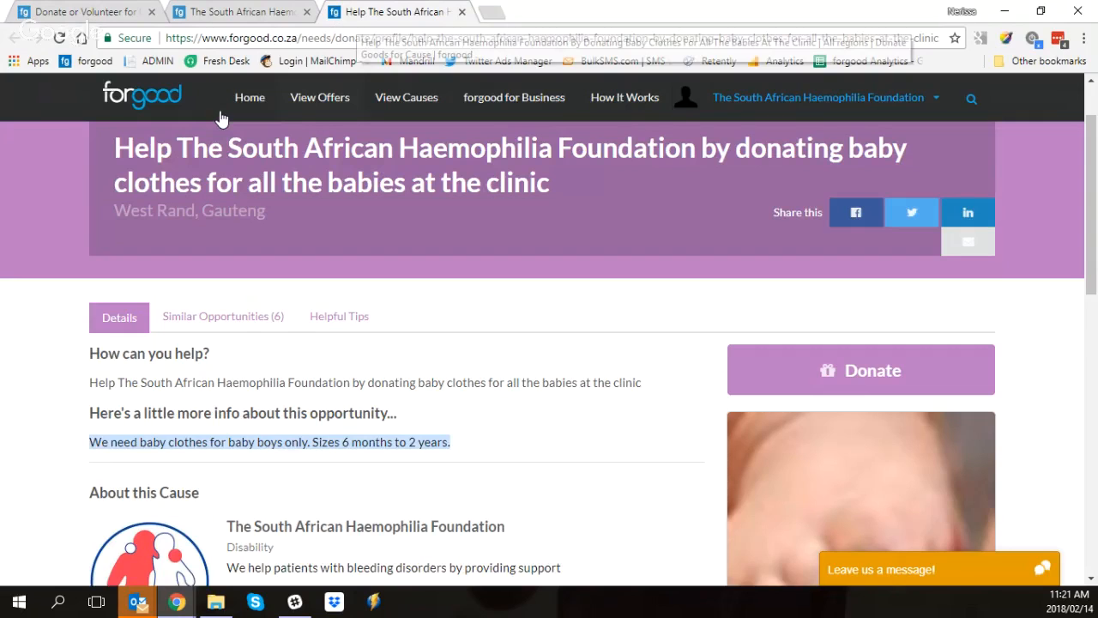
left_click(251, 103)
scroll(335, 283, "down", 4)
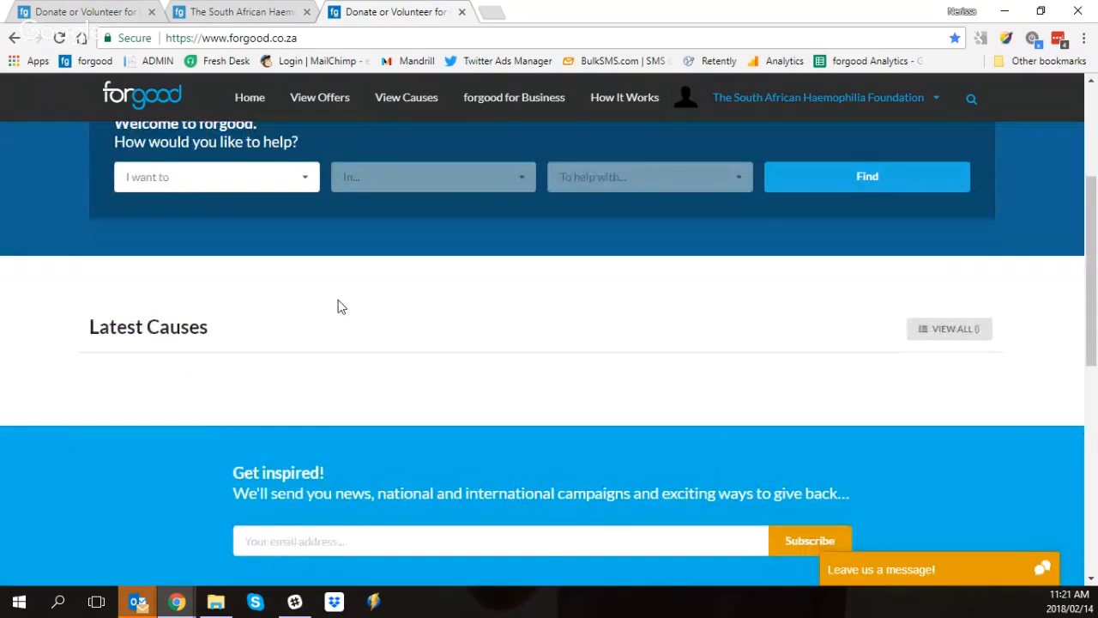
scroll(339, 300, "up", 2)
scroll(338, 300, "down", 2)
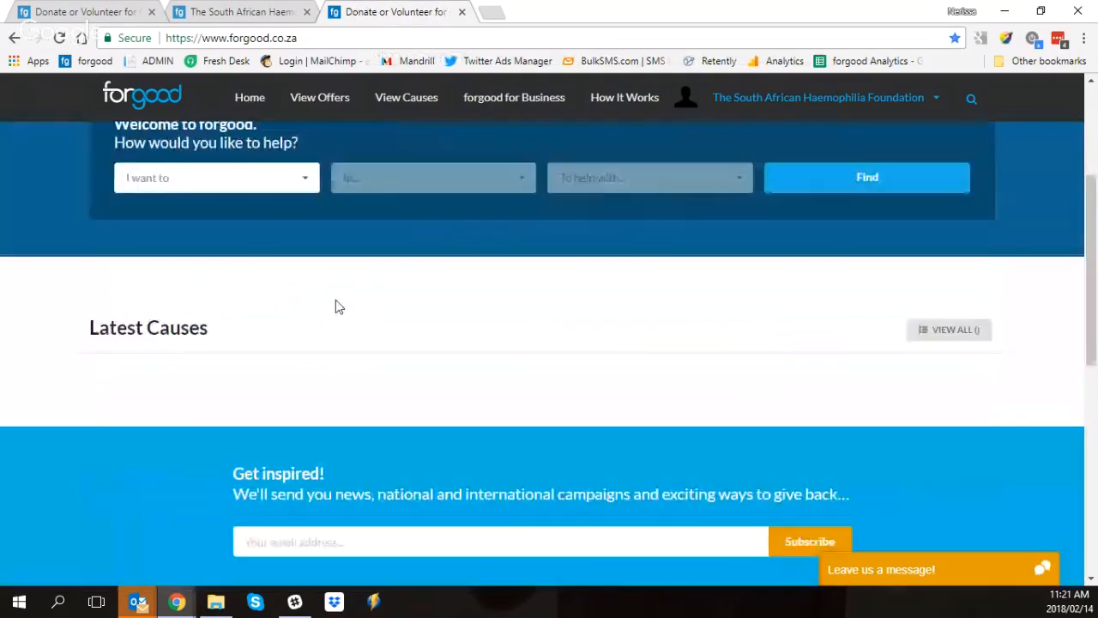
scroll(335, 301, "down", 10)
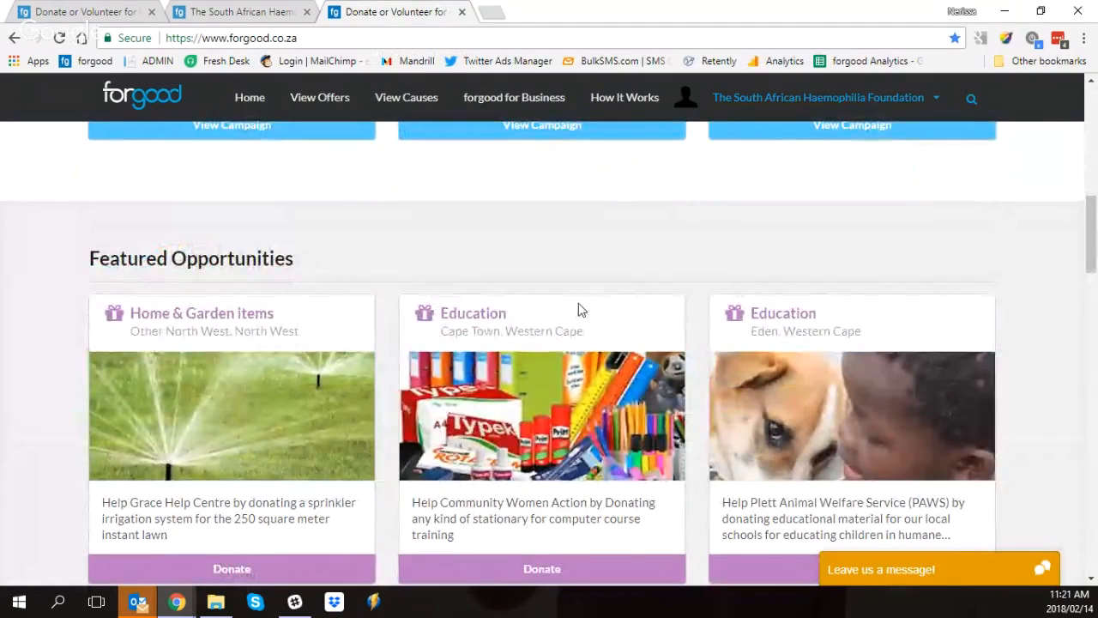
scroll(567, 323, "up", 1)
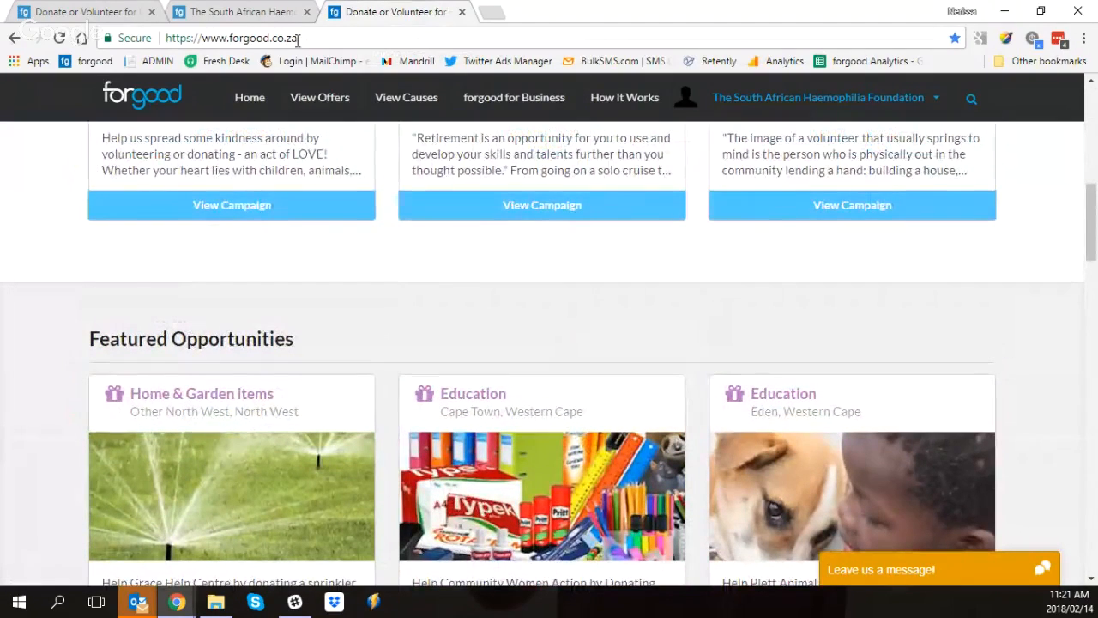
Step: Return to the cause dashboard and look over its profile quality, rating, unrated activity and support chat option
left_click(84, 11)
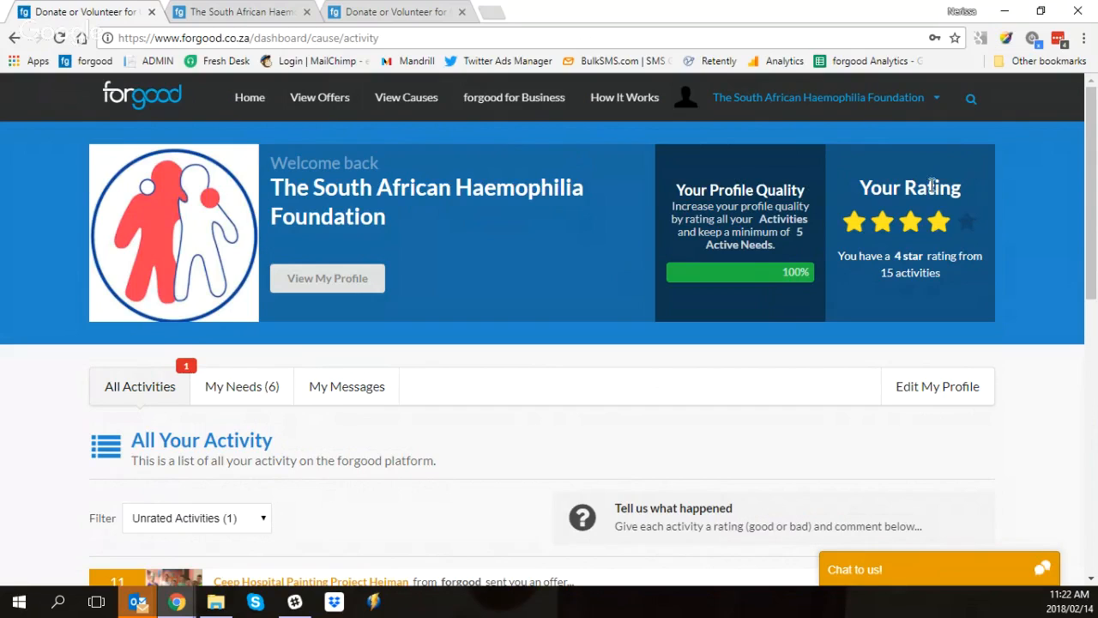
scroll(935, 215, "down", 1)
scroll(927, 215, "up", 1)
scroll(867, 274, "down", 1)
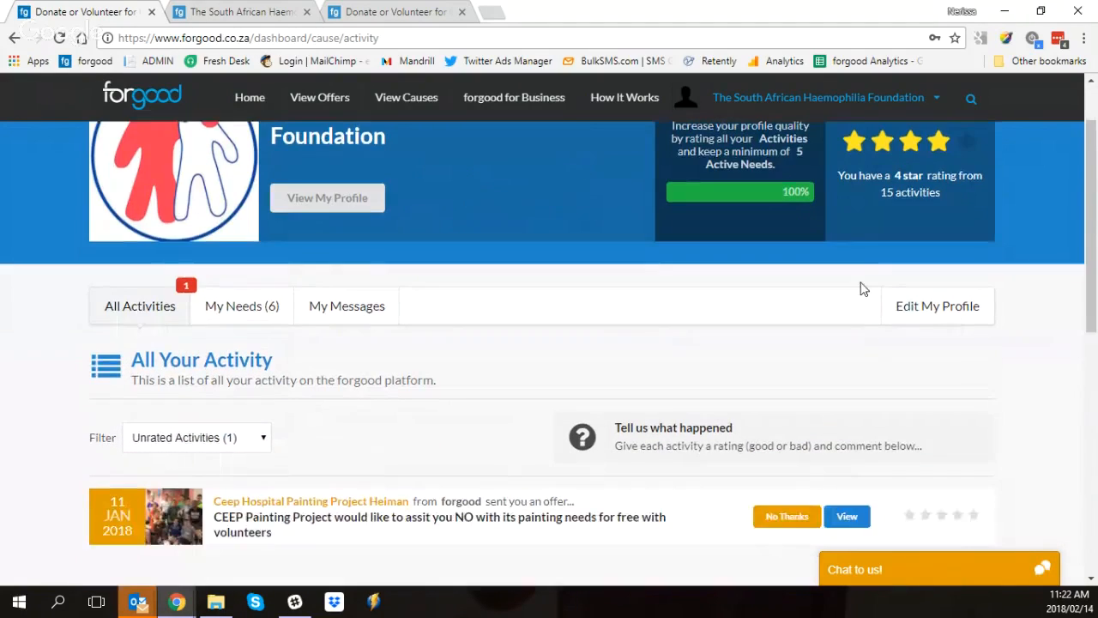
scroll(861, 287, "up", 1)
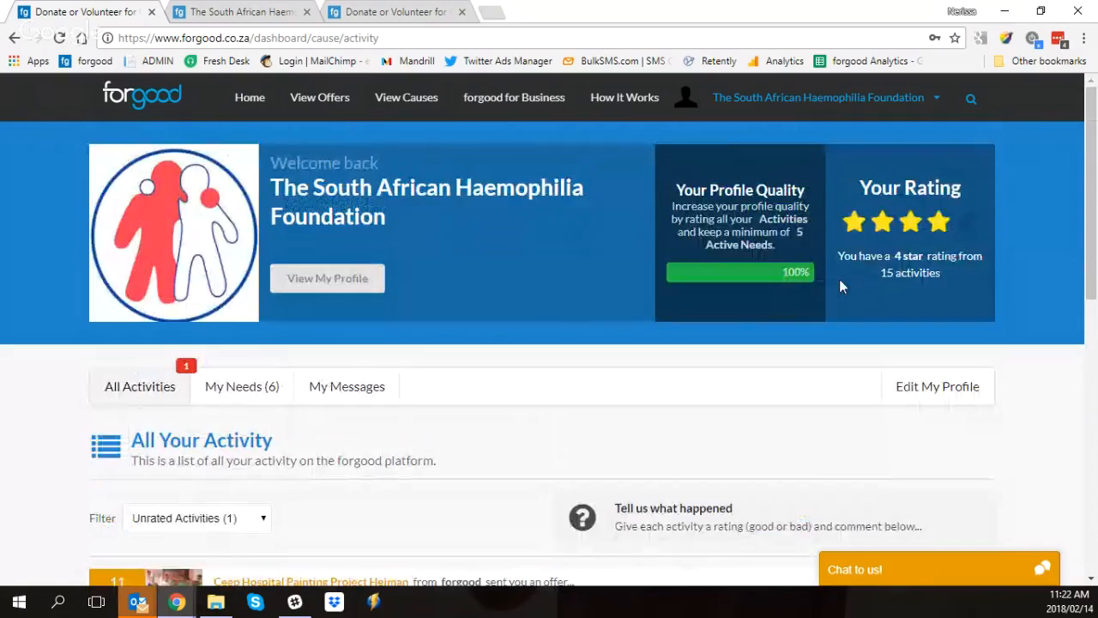
scroll(824, 290, "down", 2)
scroll(806, 293, "up", 2)
scroll(541, 206, "down", 4)
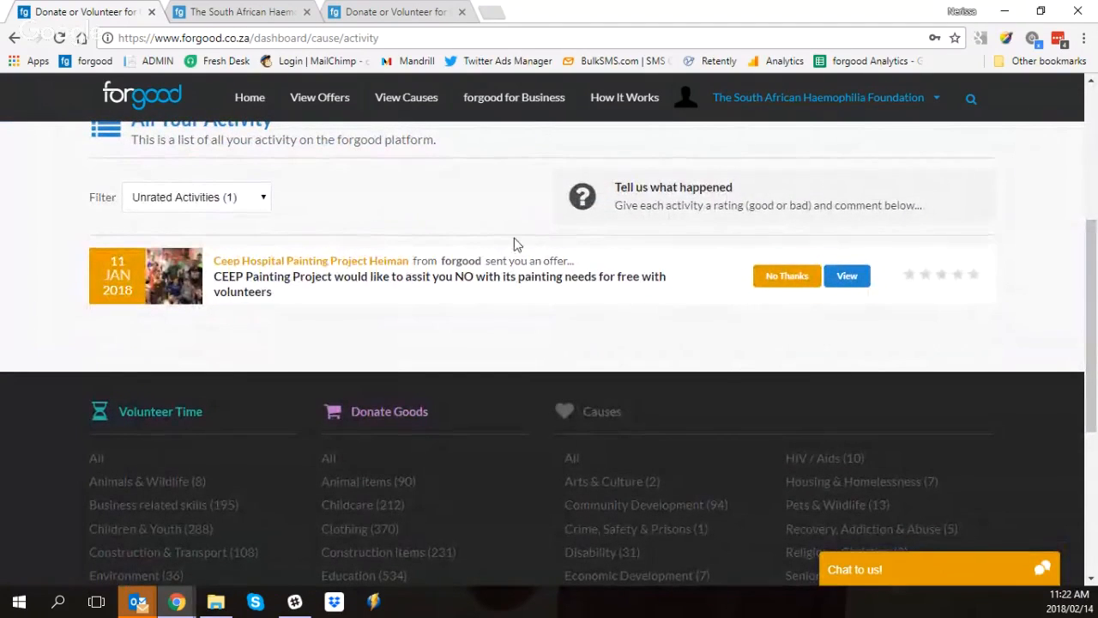
scroll(515, 245, "up", 2)
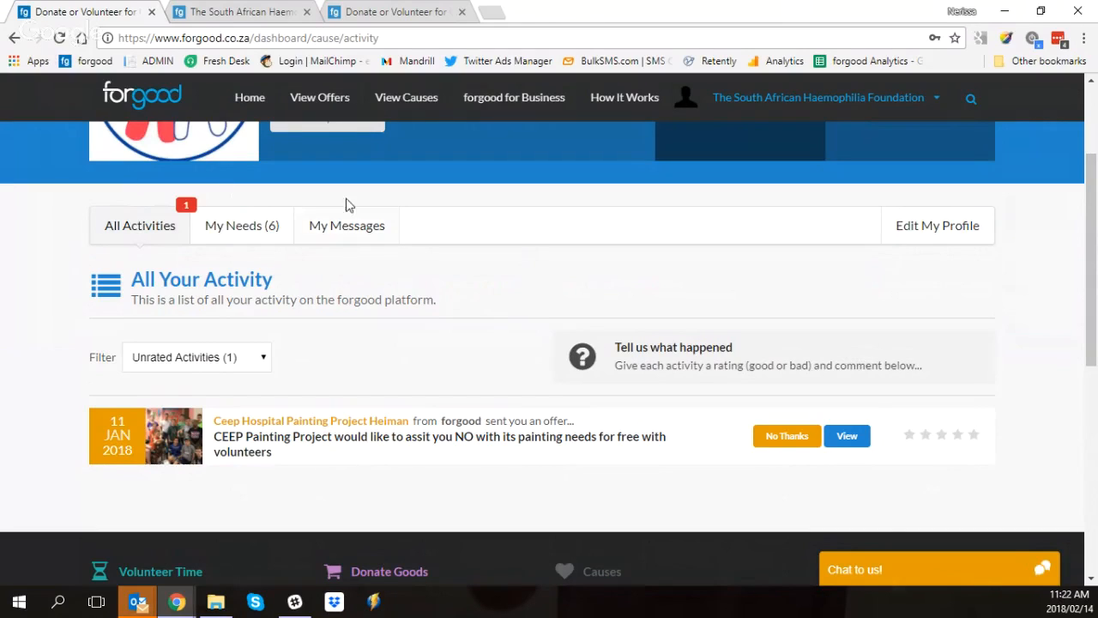
scroll(347, 204, "down", 5)
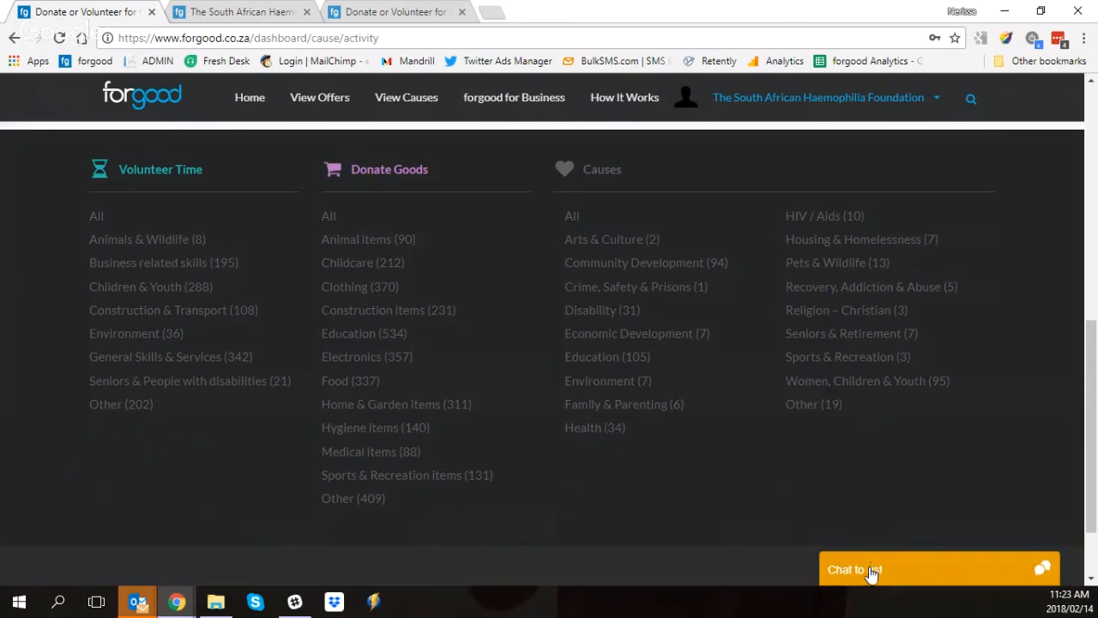
scroll(875, 562, "up", 1)
scroll(893, 554, "up", 5)
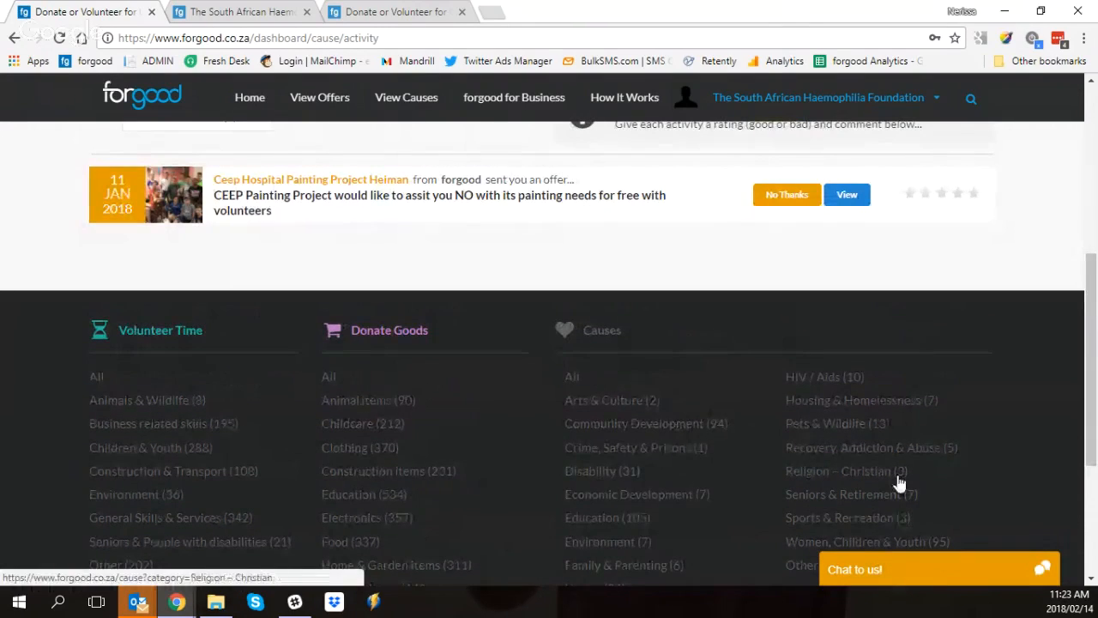
scroll(358, 408, "up", 1)
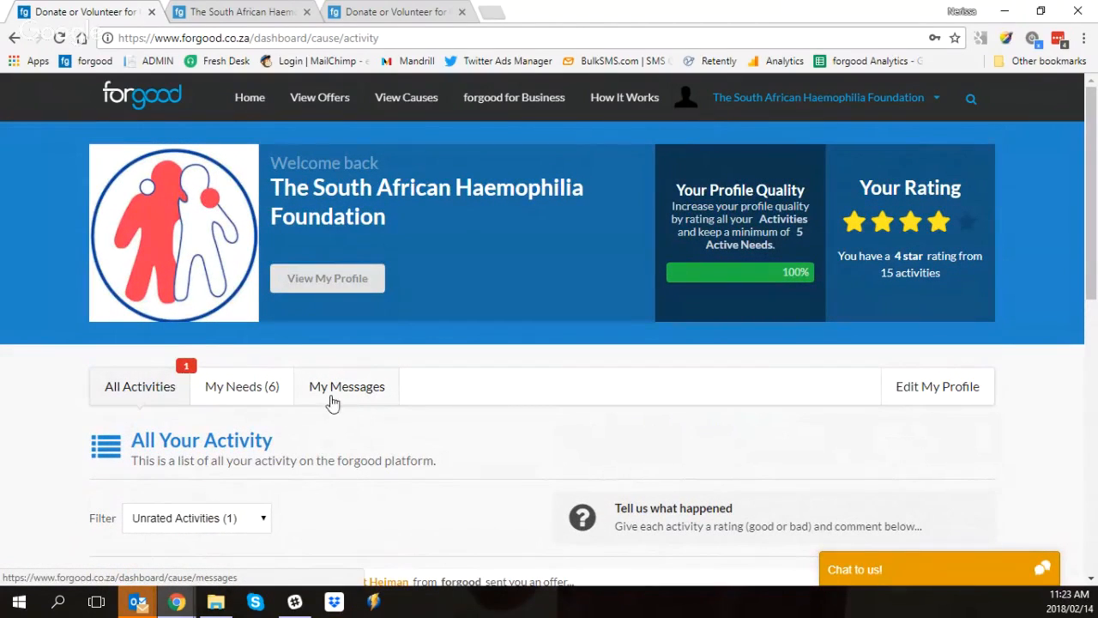
scroll(343, 395, "down", 3)
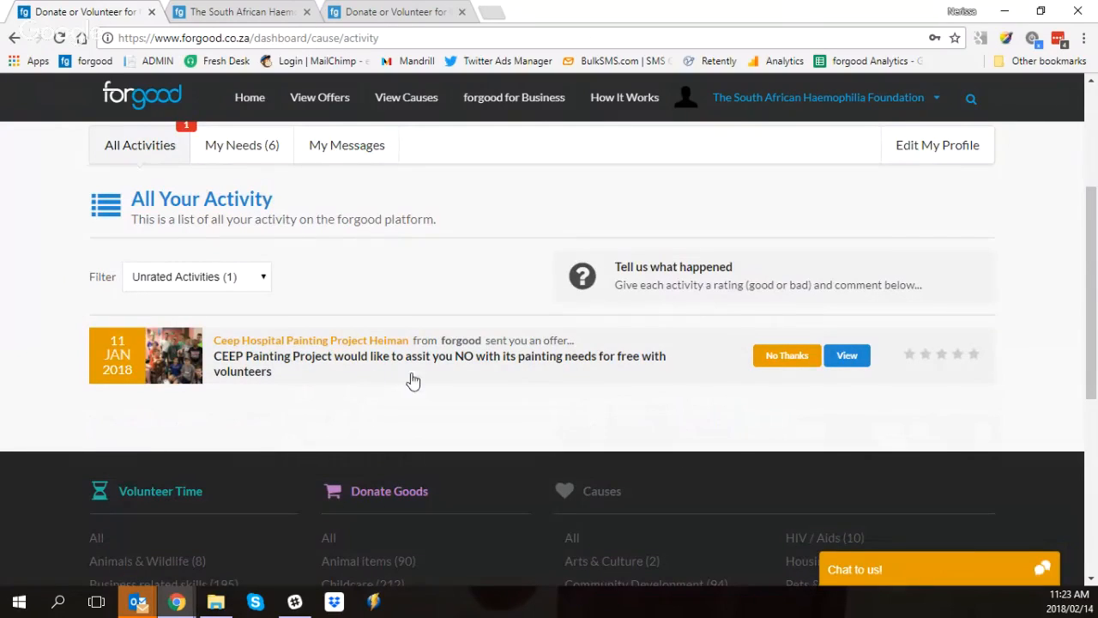